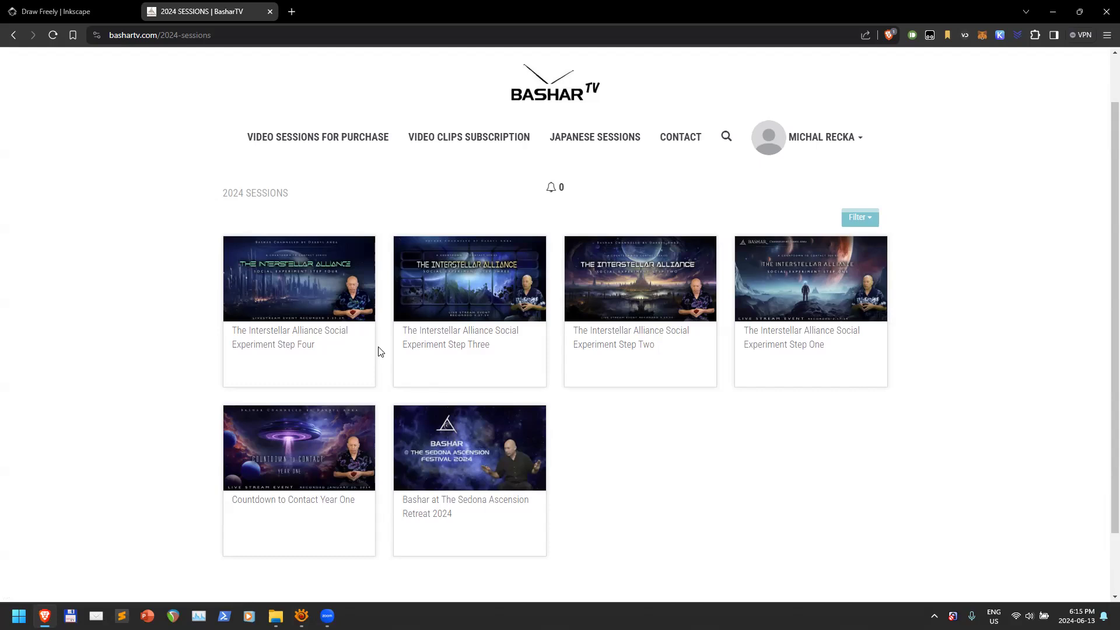
# Go to Inkscape's 1.3.2 Windows 64-bit download page in Brave, then open the temporary Downloads folder
pyautogui.click(56, 16)
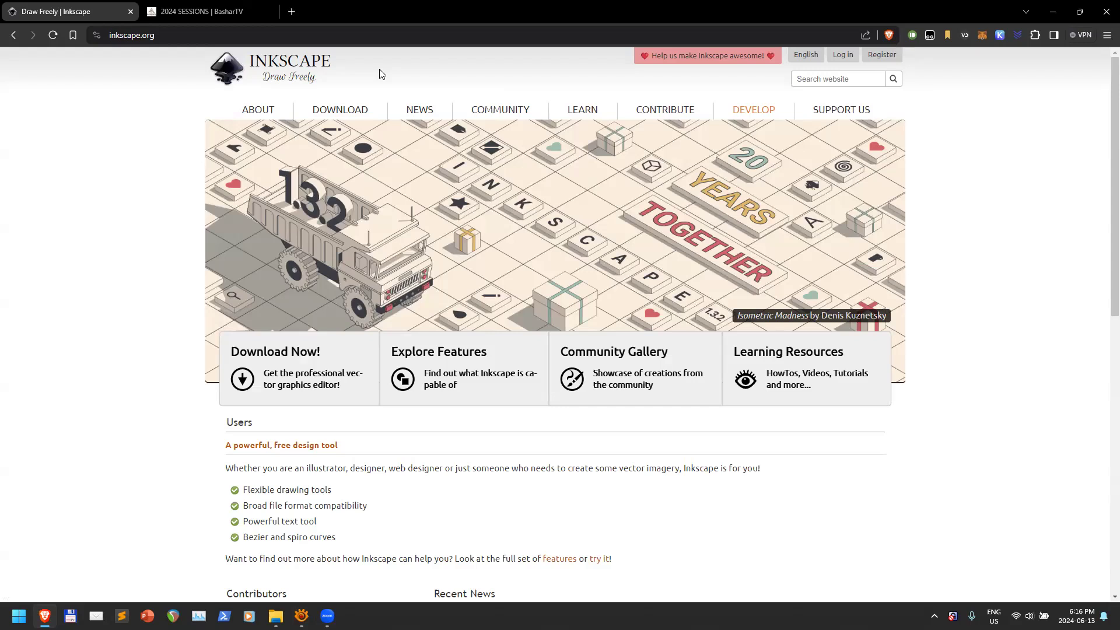
pyautogui.click(282, 372)
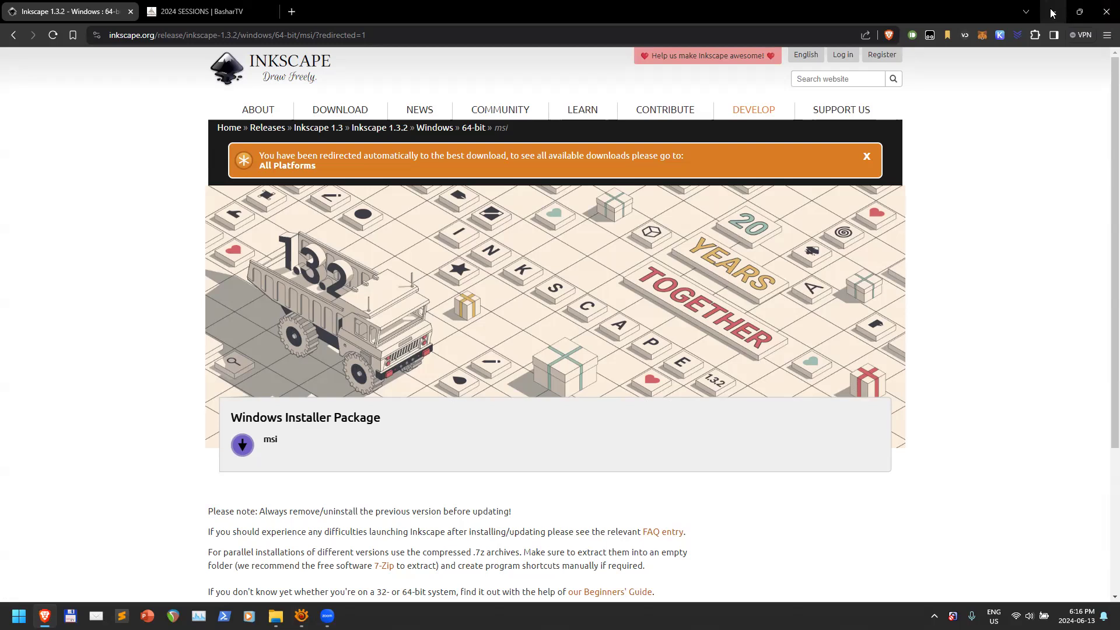
pyautogui.click(275, 616)
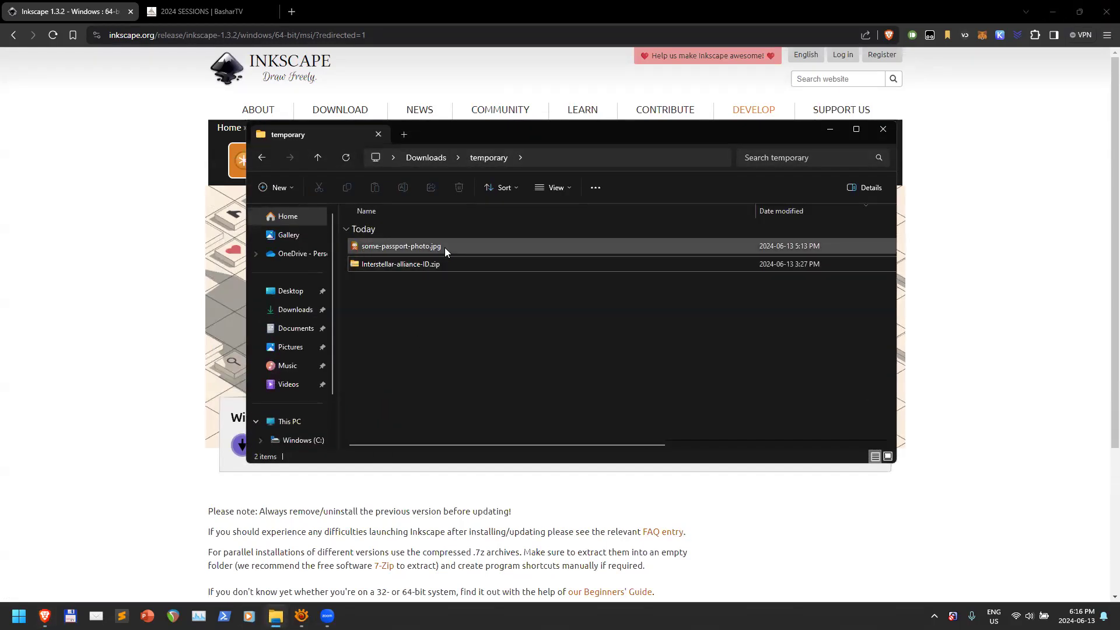
# Extract Interstellar-alliance-ID.zip into an Interstellar-alliance-ID folder with Extract All
pyautogui.click(408, 266)
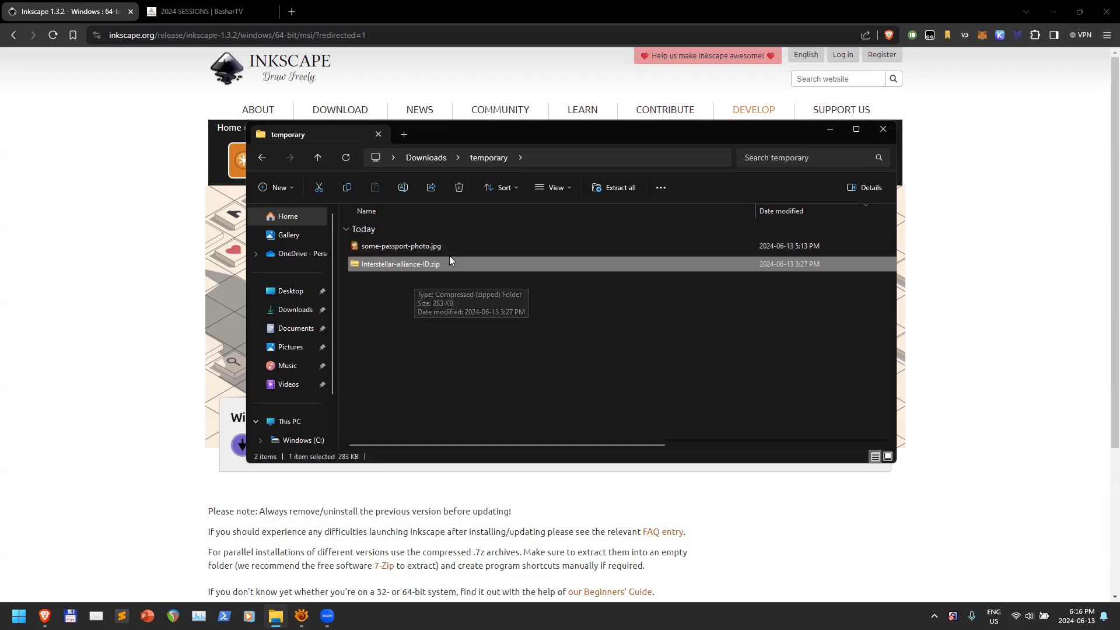
pyautogui.rightClick(419, 263)
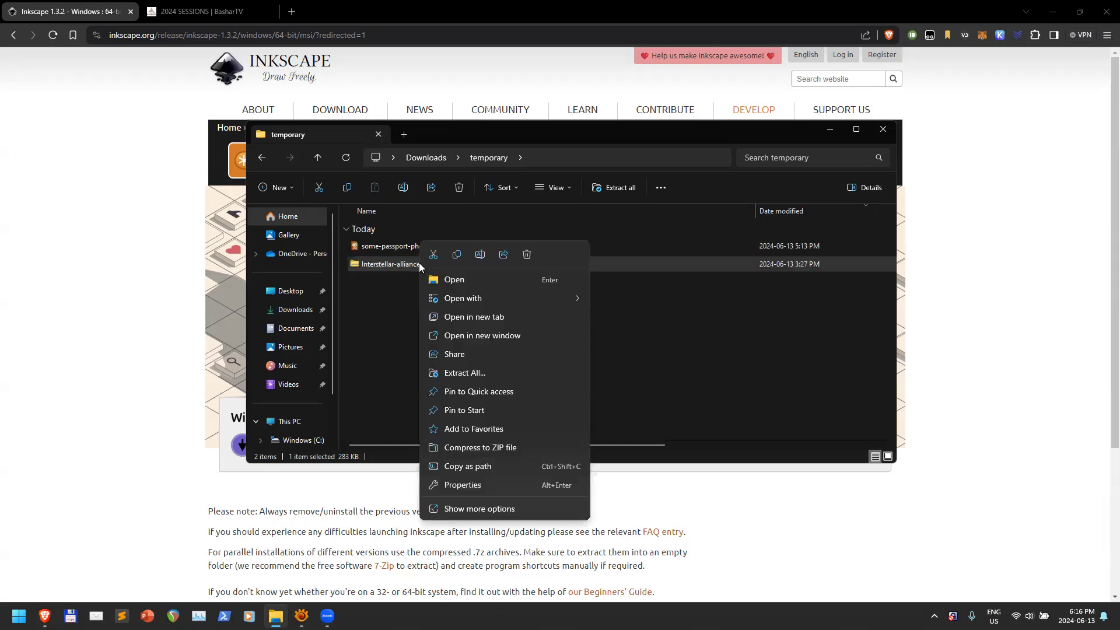
pyautogui.click(475, 373)
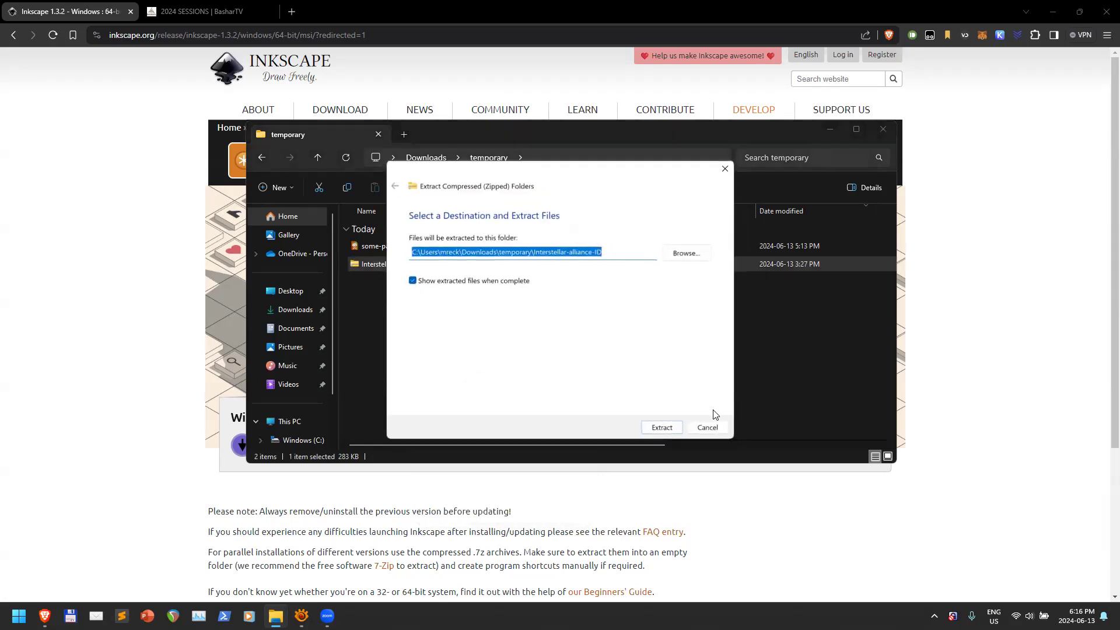
pyautogui.click(671, 425)
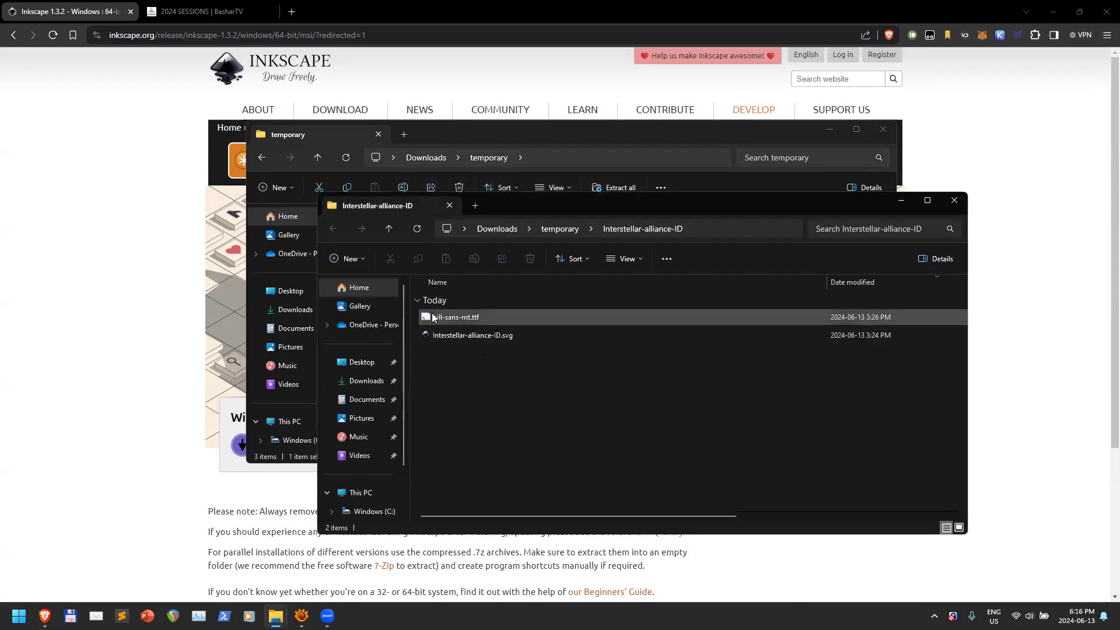
# Install gill-sans-mt.ttf without replacing the existing Gill Sans MT, then close the Font Viewer
pyautogui.doubleClick(483, 317)
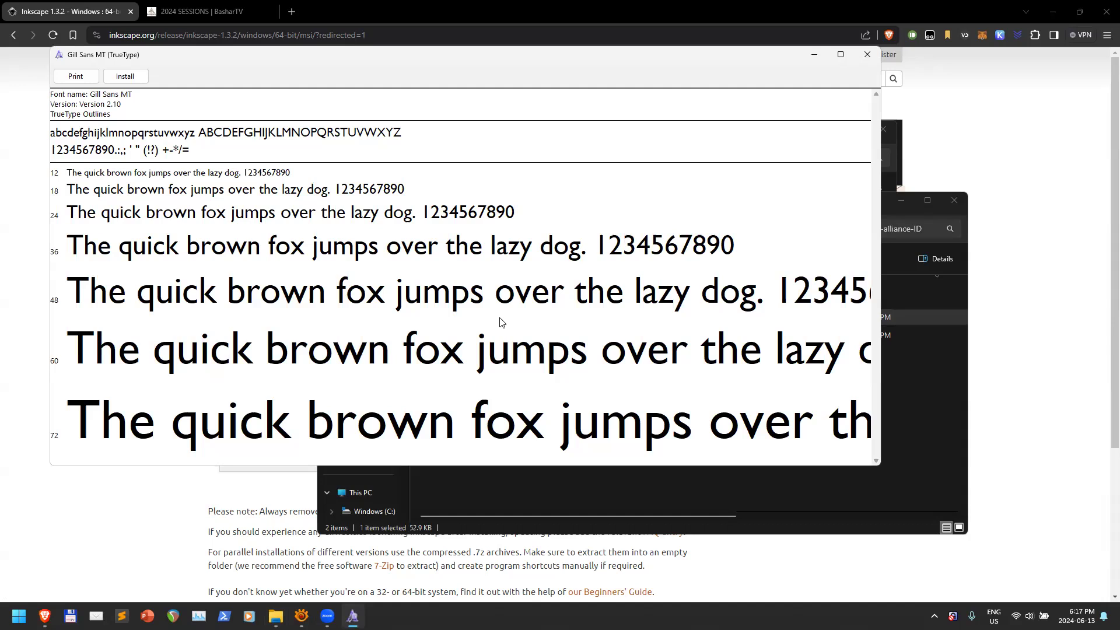
pyautogui.click(126, 77)
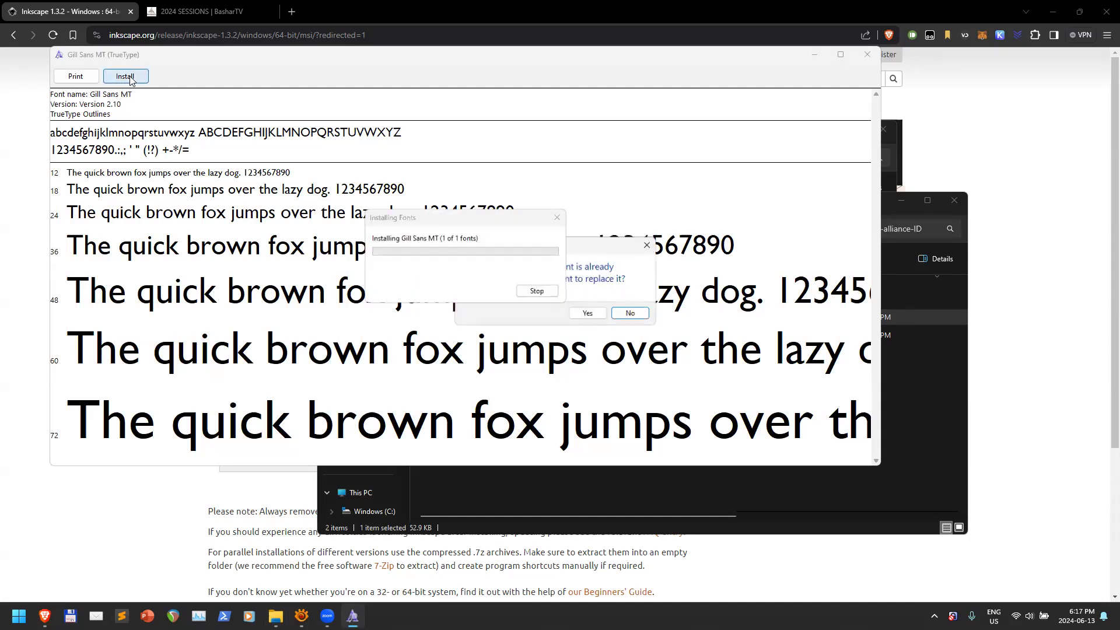
pyautogui.click(647, 313)
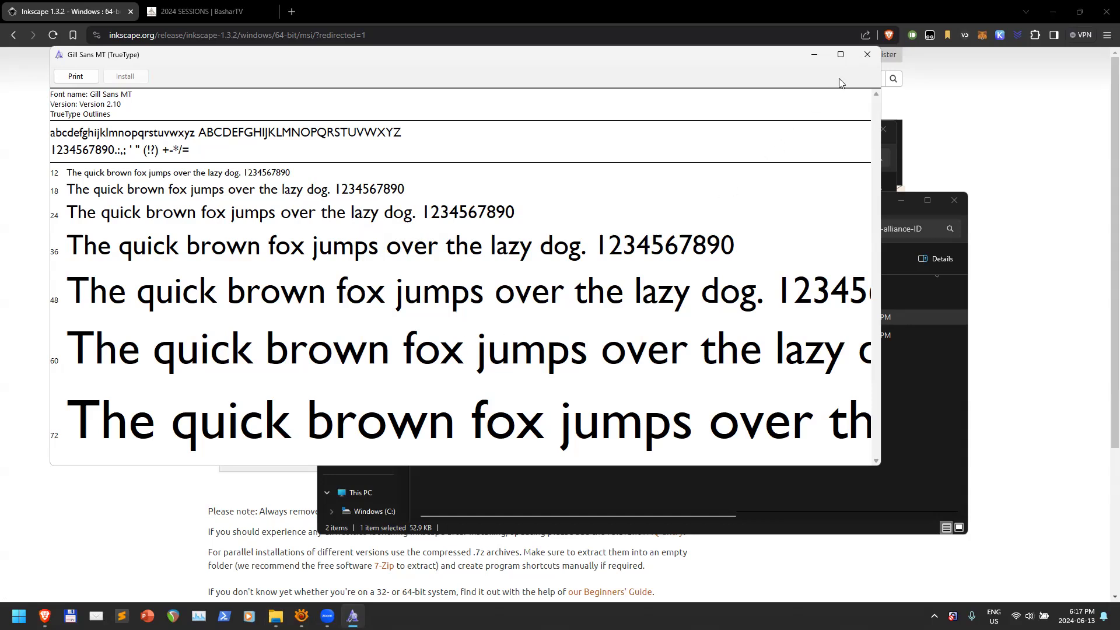
pyautogui.click(867, 55)
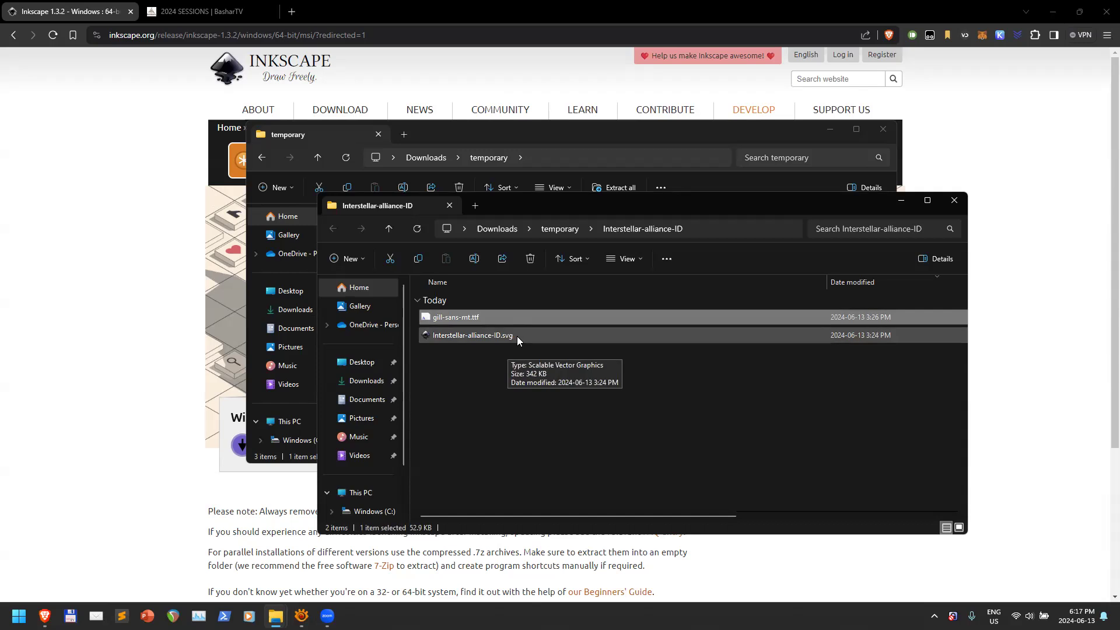
# Open Interstellar-alliance-ID.svg with the Inkscape vector graphics editor
pyautogui.click(487, 337)
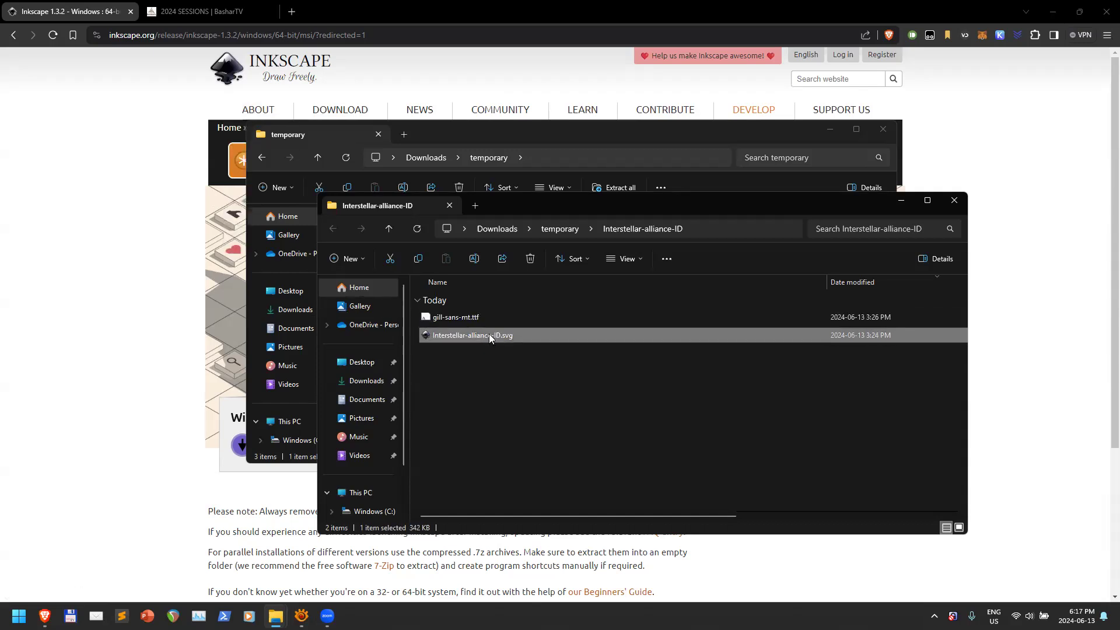
pyautogui.rightClick(489, 336)
pyautogui.moveTo(536, 392)
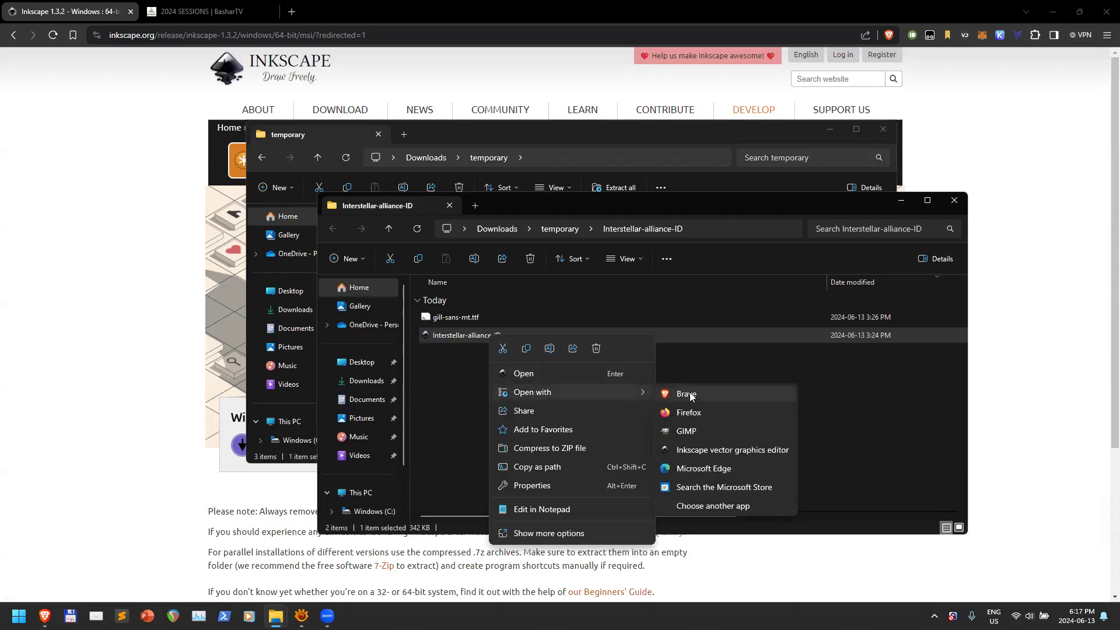
pyautogui.click(721, 451)
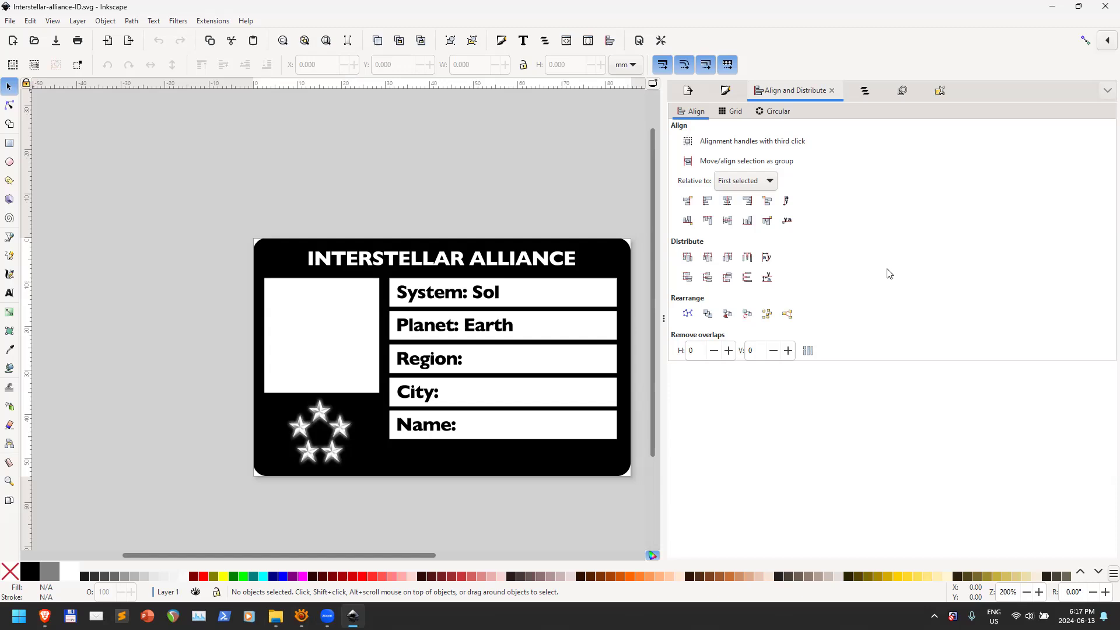
# Show the Layers and Objects panel and expand Layer 1
pyautogui.click(864, 92)
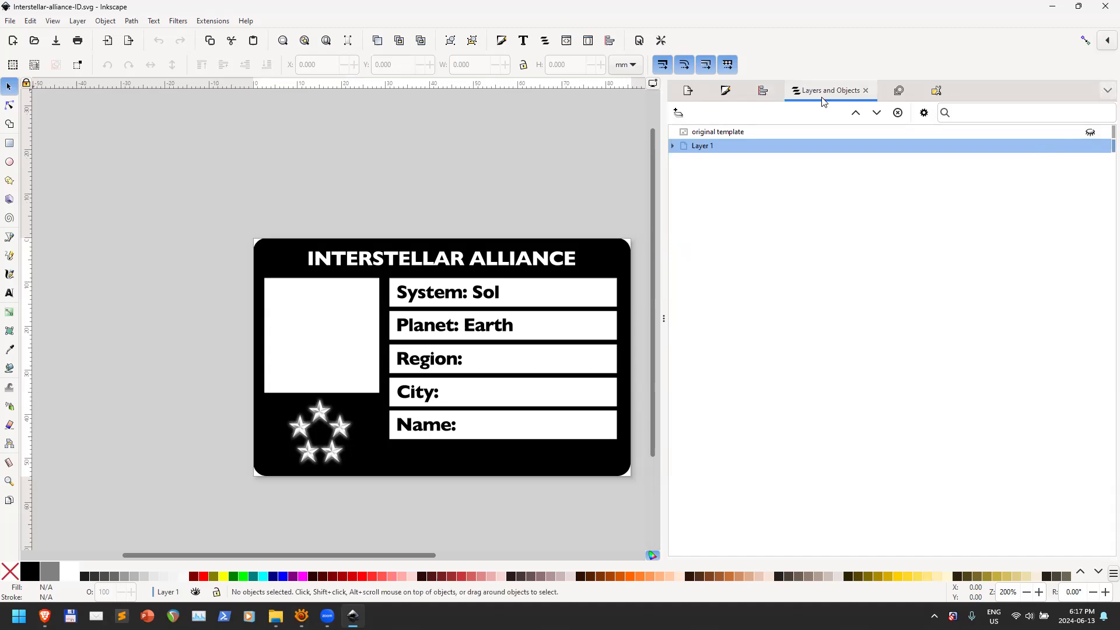
pyautogui.click(1106, 91)
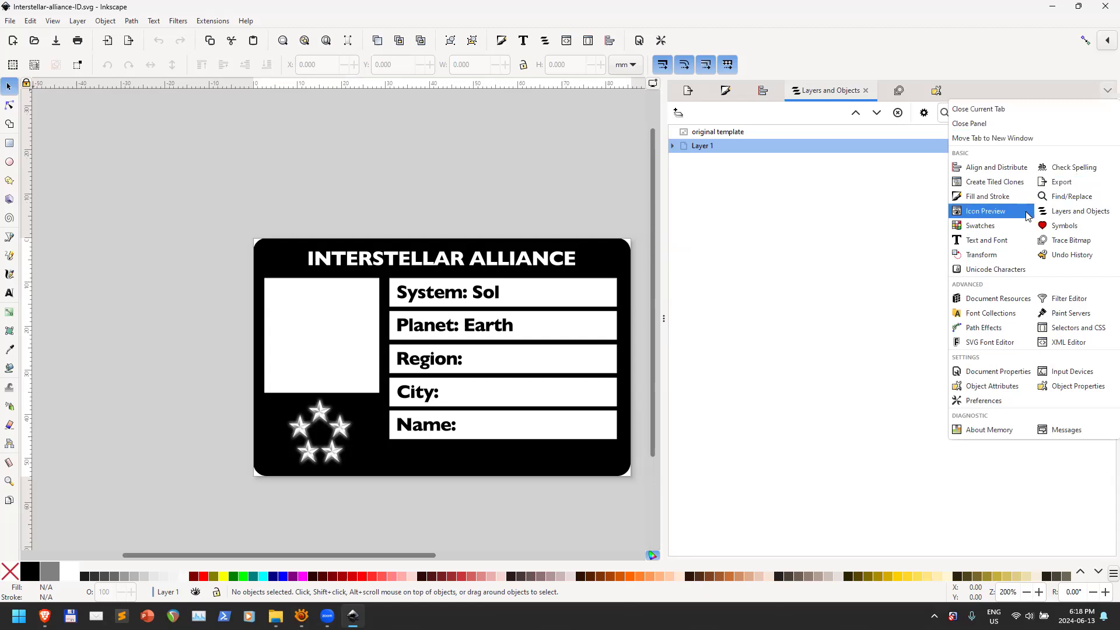
pyautogui.click(1087, 211)
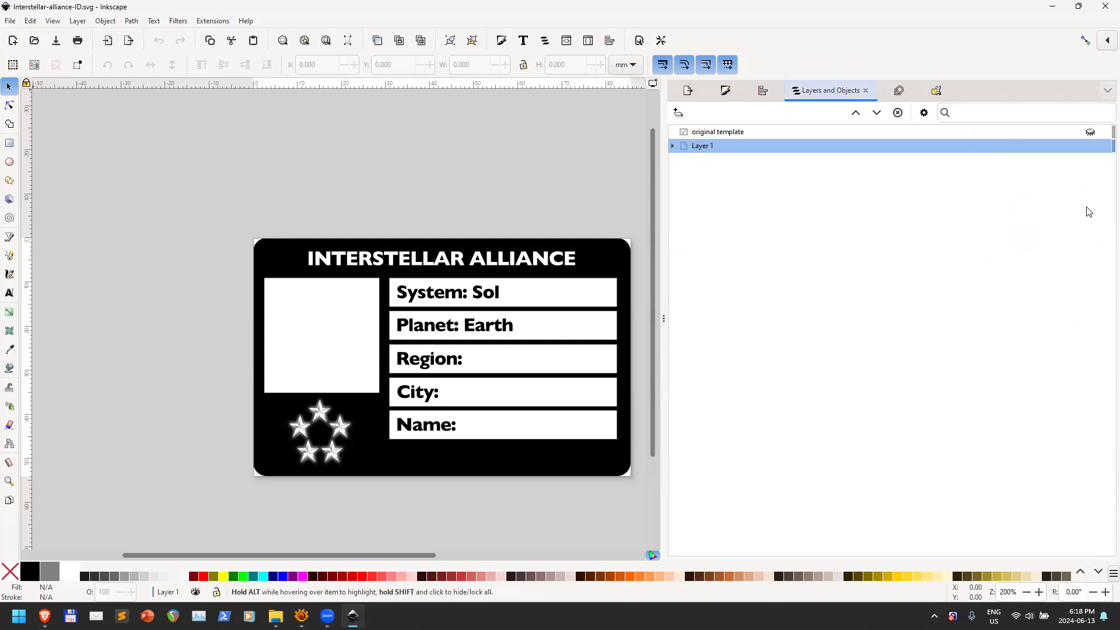
pyautogui.click(673, 146)
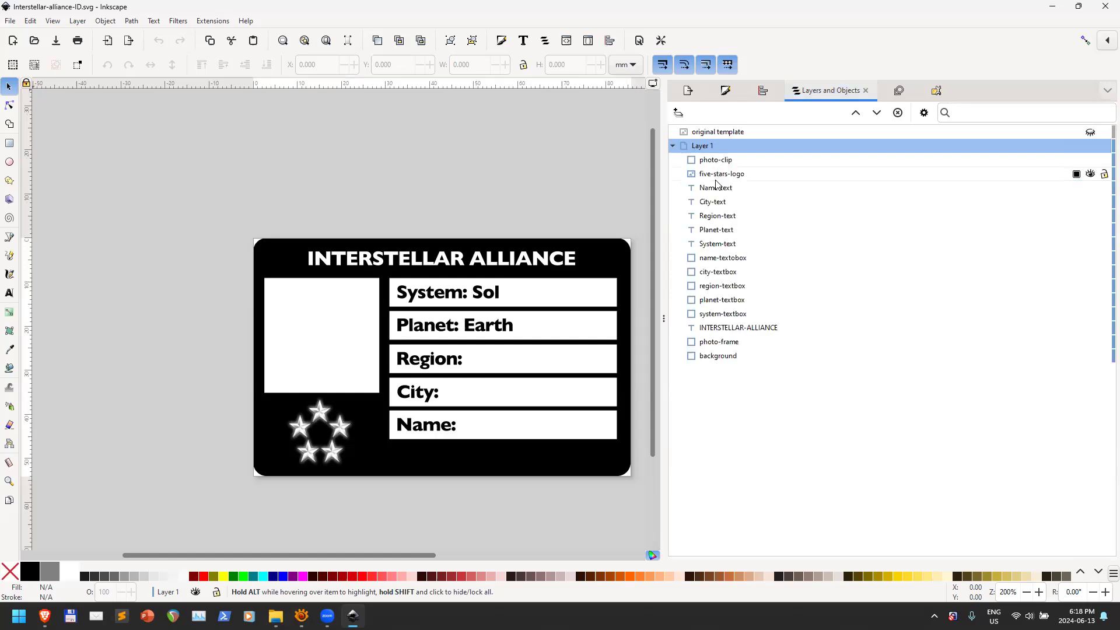
# Select background, photo-frame, system-, region- and city-textbox in turn, then deselect
pyautogui.click(721, 355)
pyautogui.click(720, 342)
pyautogui.click(723, 314)
pyautogui.click(726, 286)
pyautogui.click(728, 271)
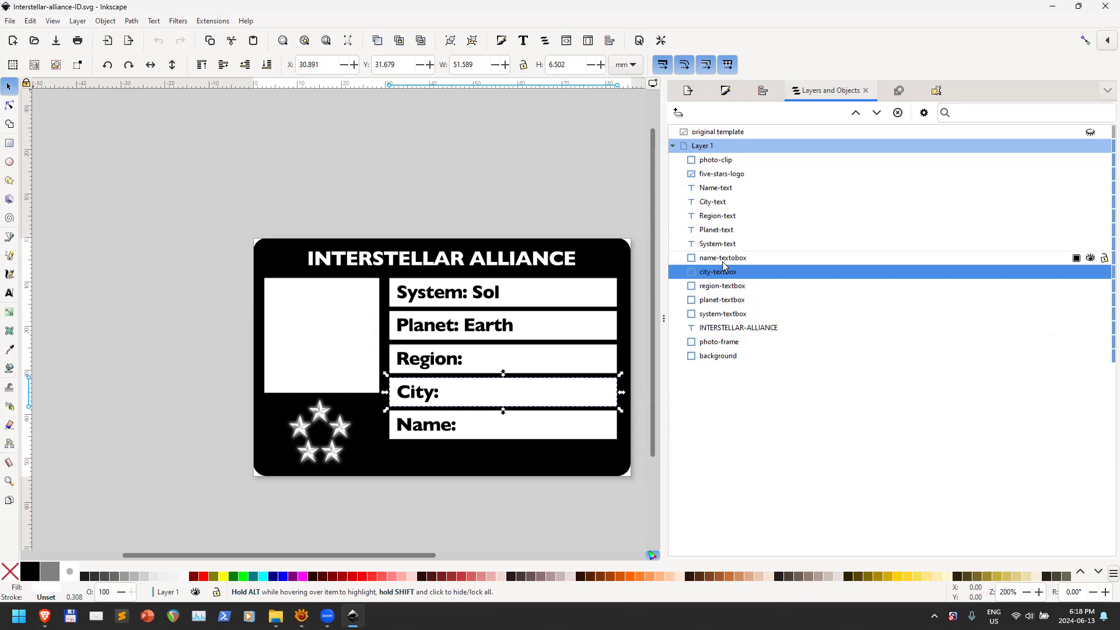
pyautogui.click(638, 328)
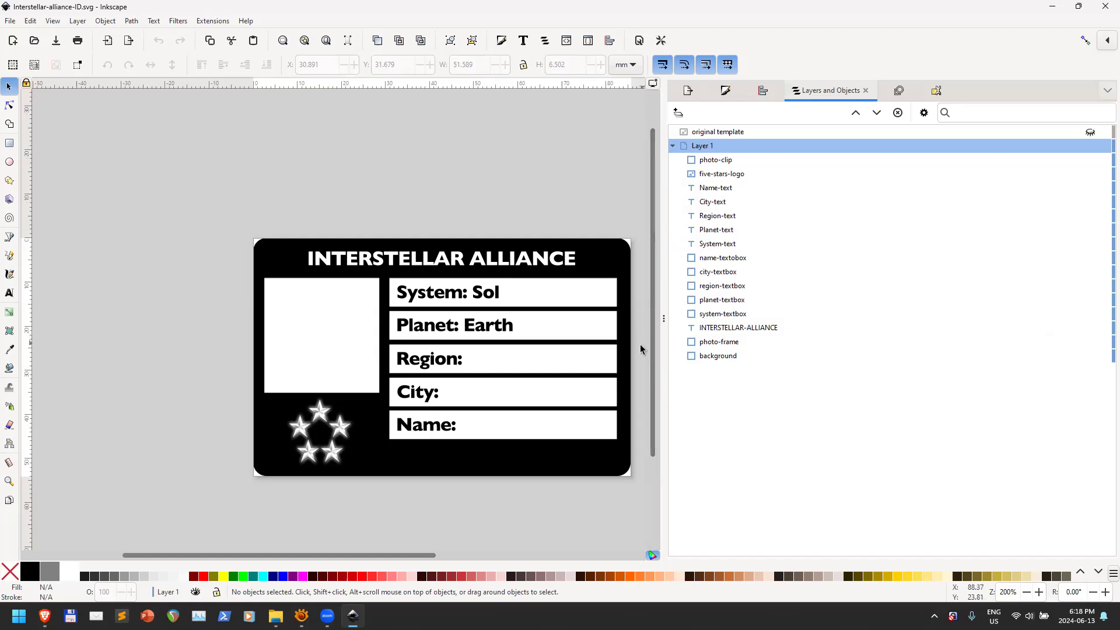
pyautogui.keyDown('ctrl'); pyautogui.scroll(5, 628, 354); pyautogui.keyUp('ctrl')
pyautogui.keyDown('ctrl'); pyautogui.scroll(-6, 629, 354); pyautogui.keyUp('ctrl')
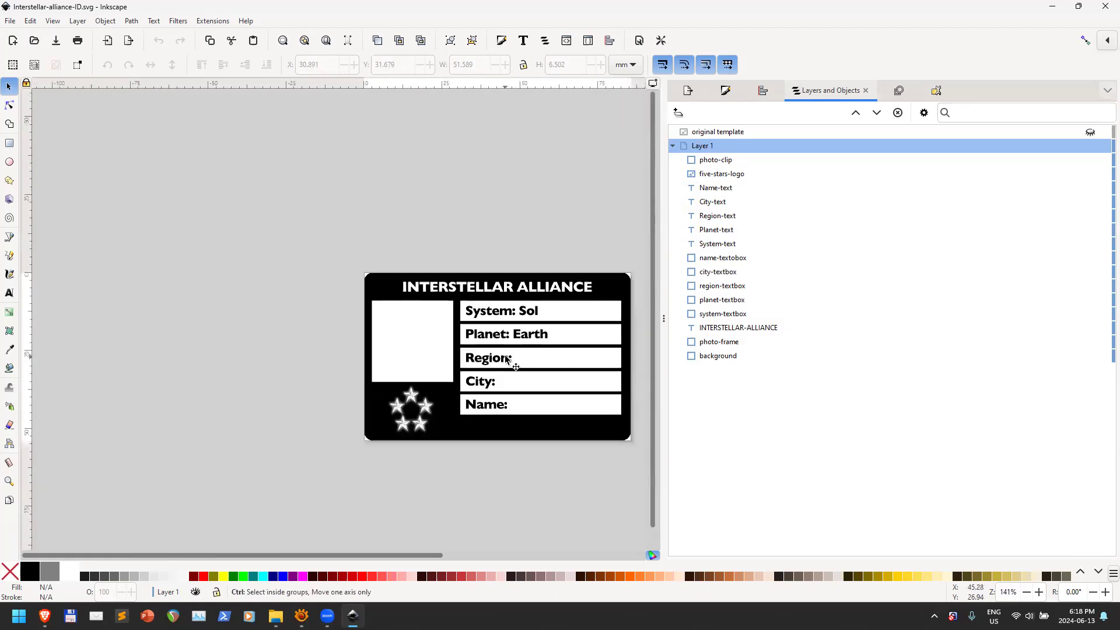
pyautogui.keyDown('ctrl'); pyautogui.scroll(6, 510, 362); pyautogui.keyUp('ctrl')
pyautogui.keyDown('ctrl'); pyautogui.scroll(-3, 262, 357); pyautogui.keyUp('ctrl')
pyautogui.keyDown('ctrl'); pyautogui.scroll(10, 250, 357); pyautogui.keyUp('ctrl')
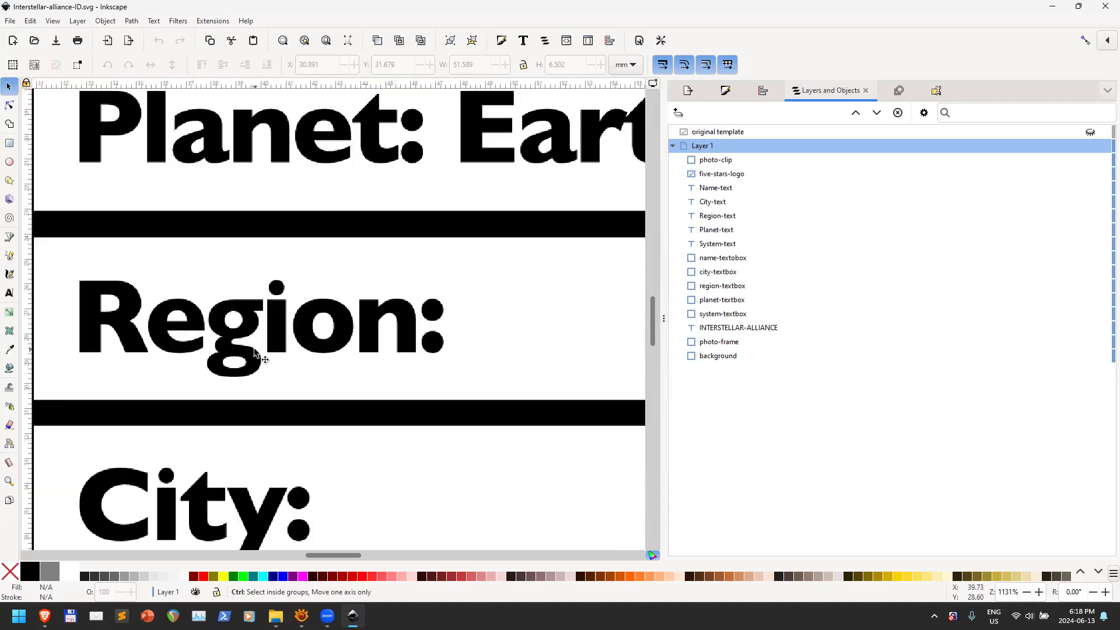
pyautogui.keyDown('ctrl'); pyautogui.scroll(-2, 241, 350); pyautogui.keyUp('ctrl')
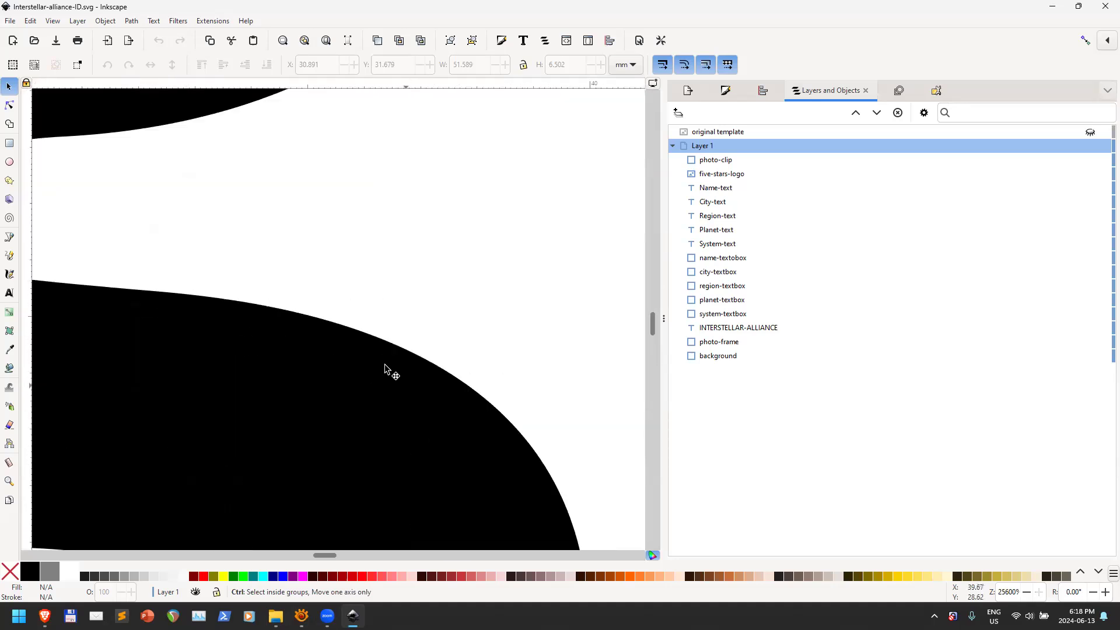
pyautogui.keyDown('ctrl'); pyautogui.scroll(-3, 385, 335); pyautogui.keyUp('ctrl')
pyautogui.keyDown('ctrl'); pyautogui.scroll(-6, 385, 335); pyautogui.keyUp('ctrl')
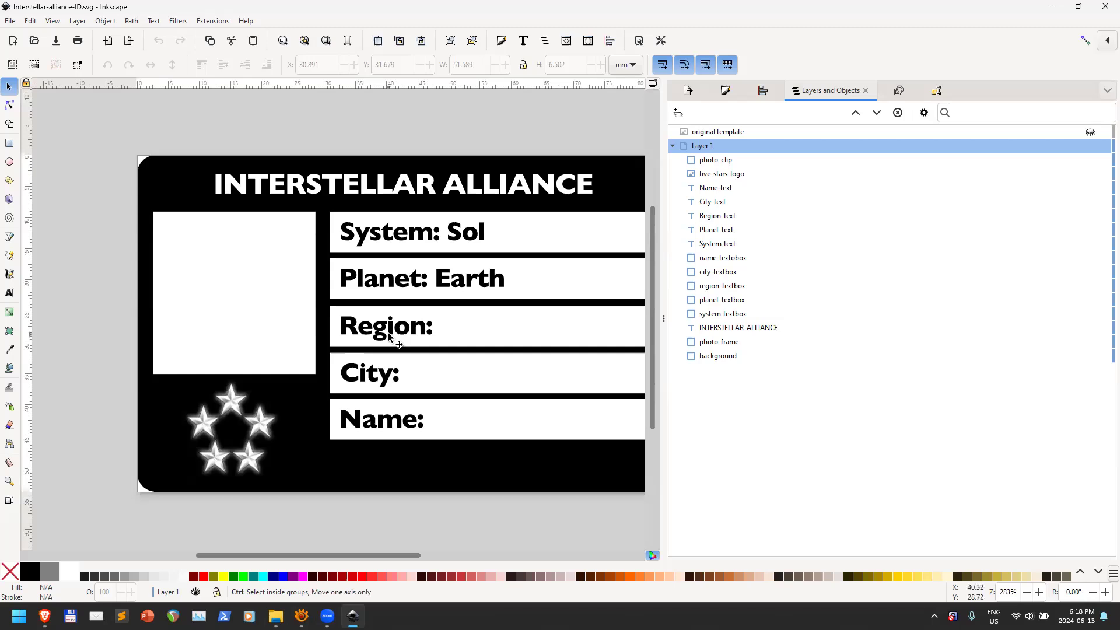
pyautogui.moveTo(404, 554); pyautogui.dragTo(437, 551)
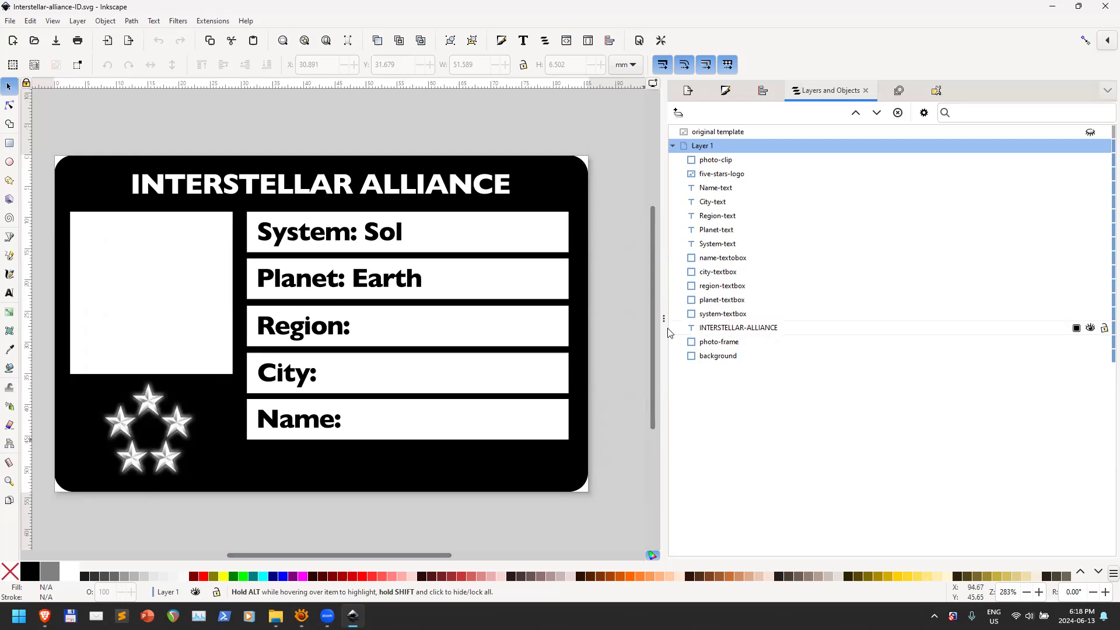
# Select the 'original template' layer and toggle its visibility repeatedly to compare with the vector card
pyautogui.click(718, 133)
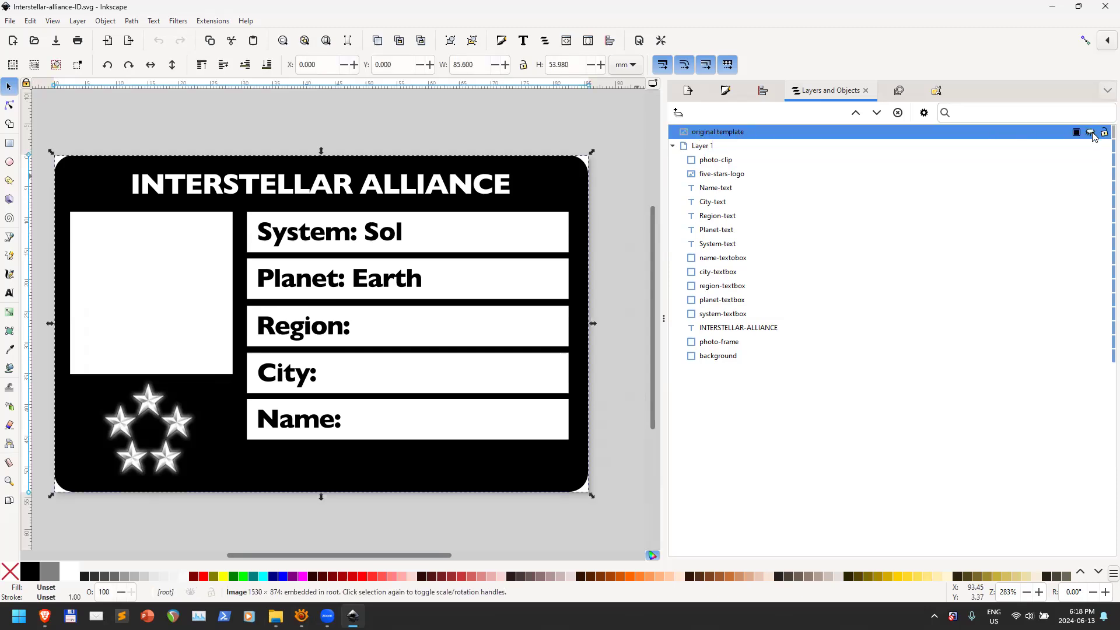
pyautogui.click(1090, 132)
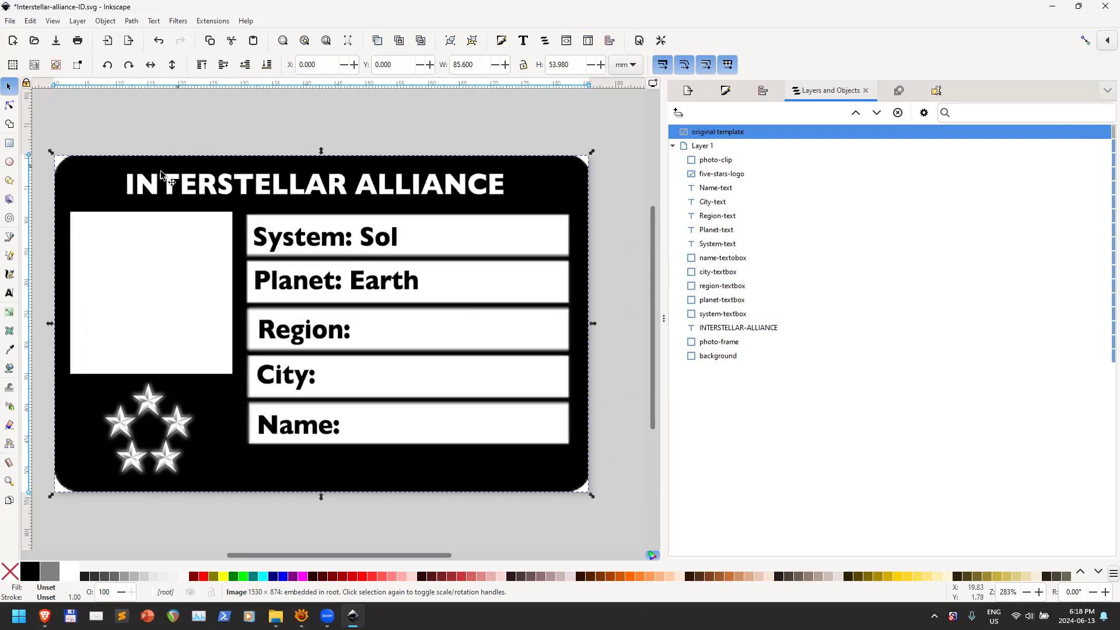
pyautogui.click(1089, 132)
pyautogui.click(1090, 133)
pyautogui.click(1090, 132)
pyautogui.click(1090, 132)
pyautogui.click(1090, 132)
pyautogui.click(1093, 135)
pyautogui.click(1092, 135)
pyautogui.click(1092, 135)
pyautogui.click(1092, 135)
pyautogui.click(1092, 135)
pyautogui.click(1092, 135)
pyautogui.click(1092, 135)
pyautogui.click(1091, 135)
pyautogui.click(1091, 134)
pyautogui.click(1091, 134)
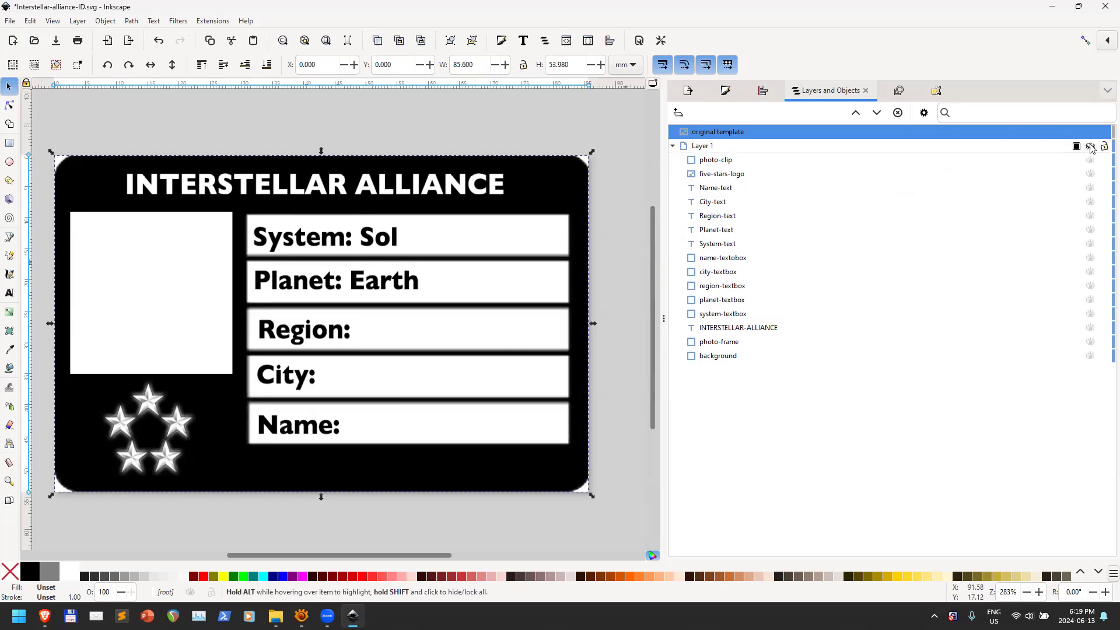
# Briefly hide Layer 1, compare against the template again, then clear the selection
pyautogui.click(1090, 147)
pyautogui.click(1090, 147)
pyautogui.click(1092, 131)
pyautogui.click(1092, 132)
pyautogui.click(1092, 133)
pyautogui.click(1091, 132)
pyautogui.click(1092, 132)
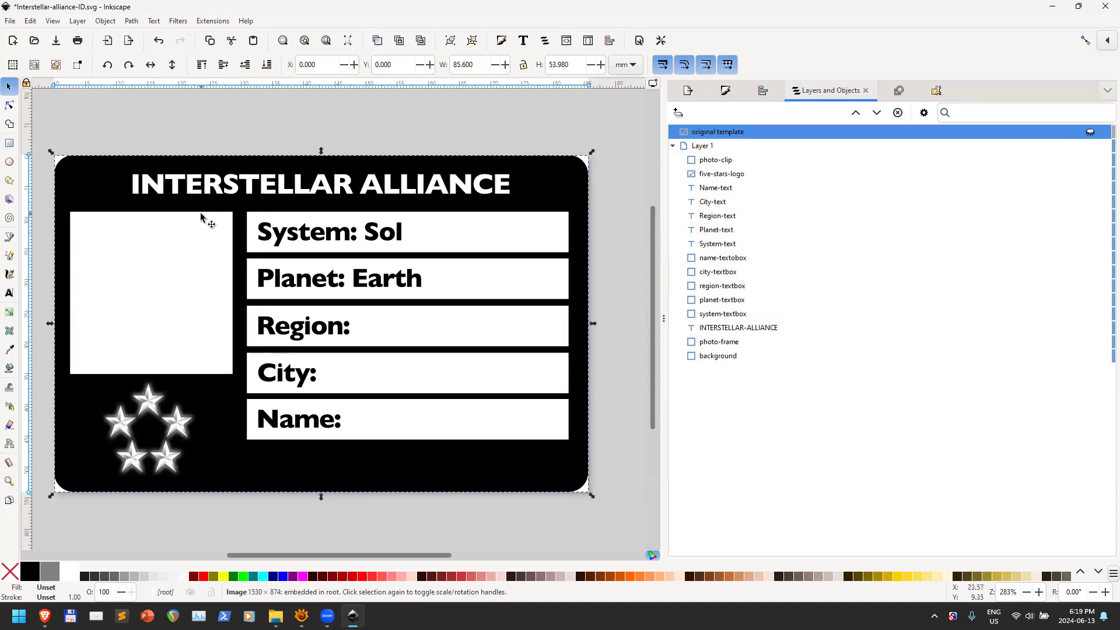
pyautogui.click(1091, 132)
pyautogui.click(1091, 132)
pyautogui.click(1091, 132)
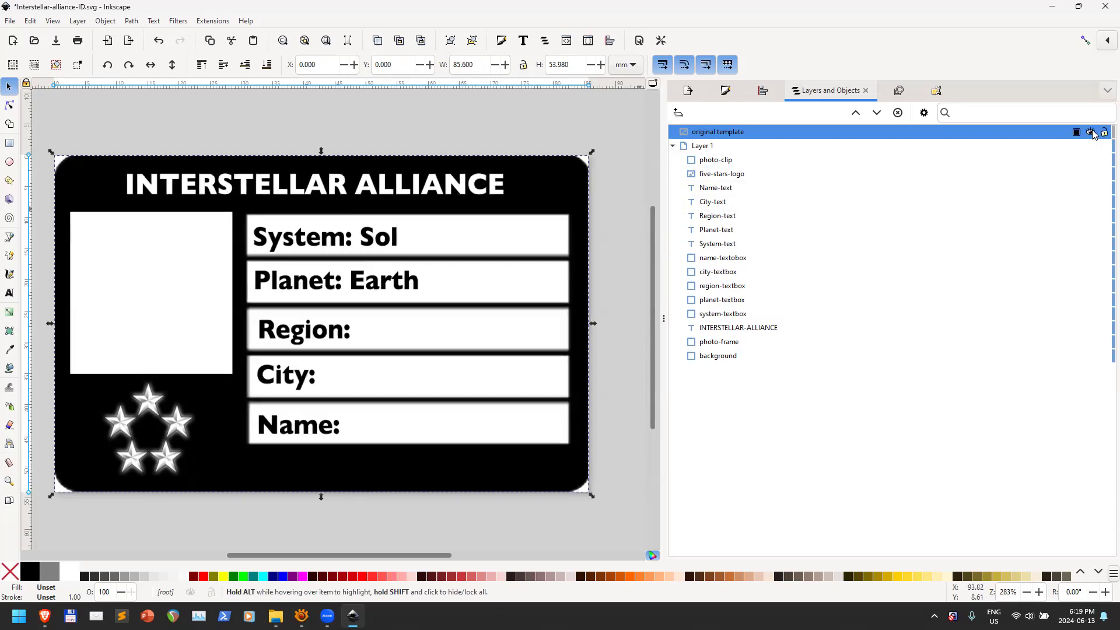
pyautogui.click(1090, 132)
pyautogui.click(1090, 132)
pyautogui.click(1090, 133)
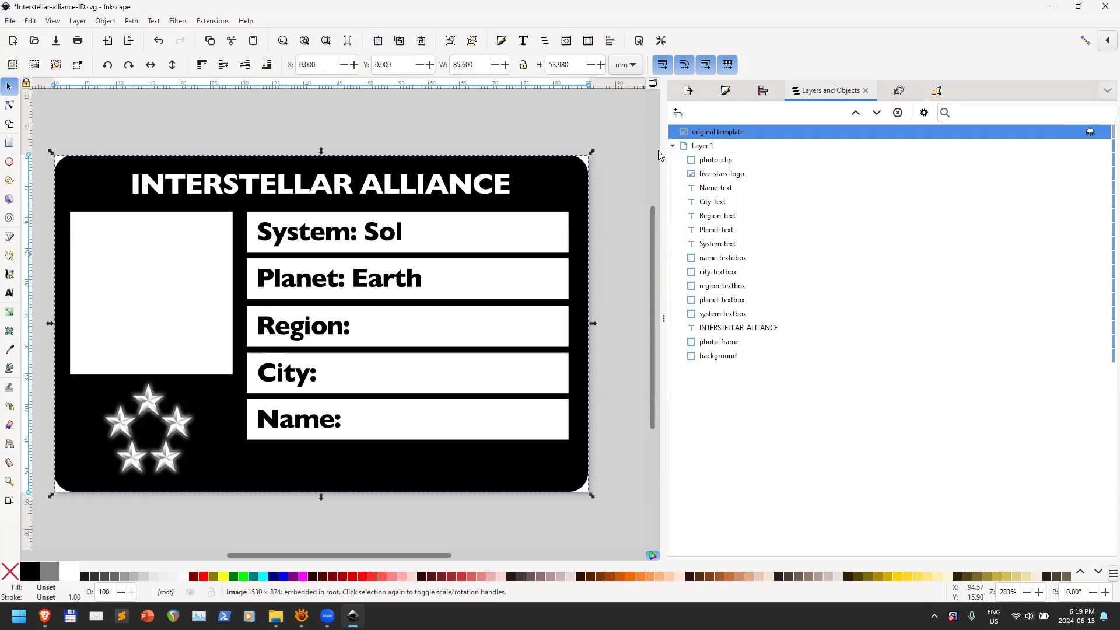
pyautogui.click(618, 345)
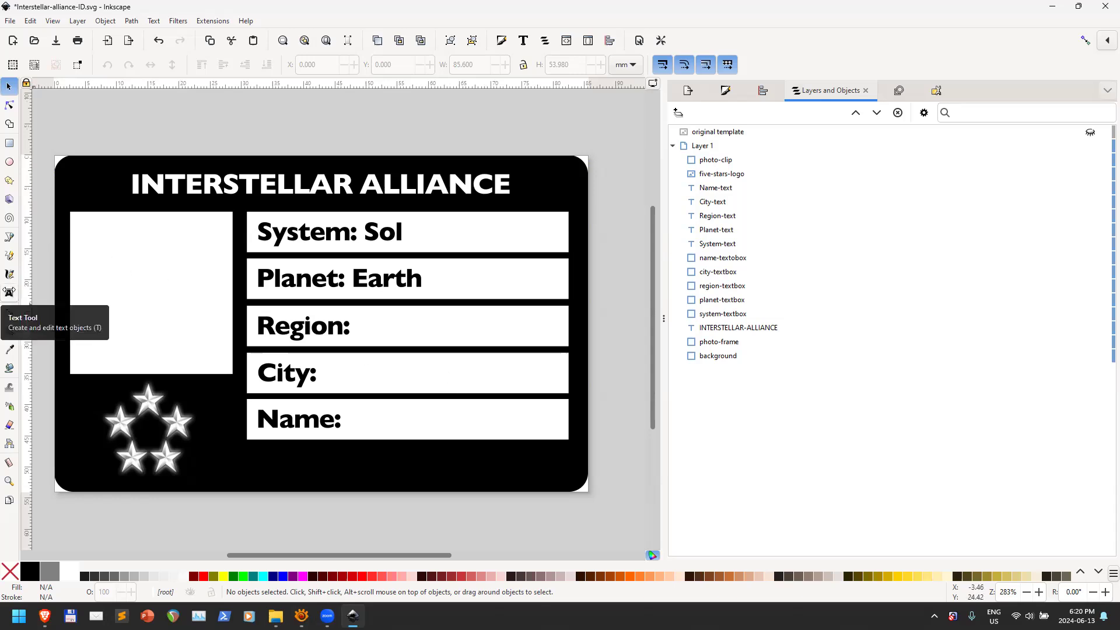
# Type North America after Region:, Sedona after City:, and the cardholder's full name after Name:
pyautogui.click(9, 292)
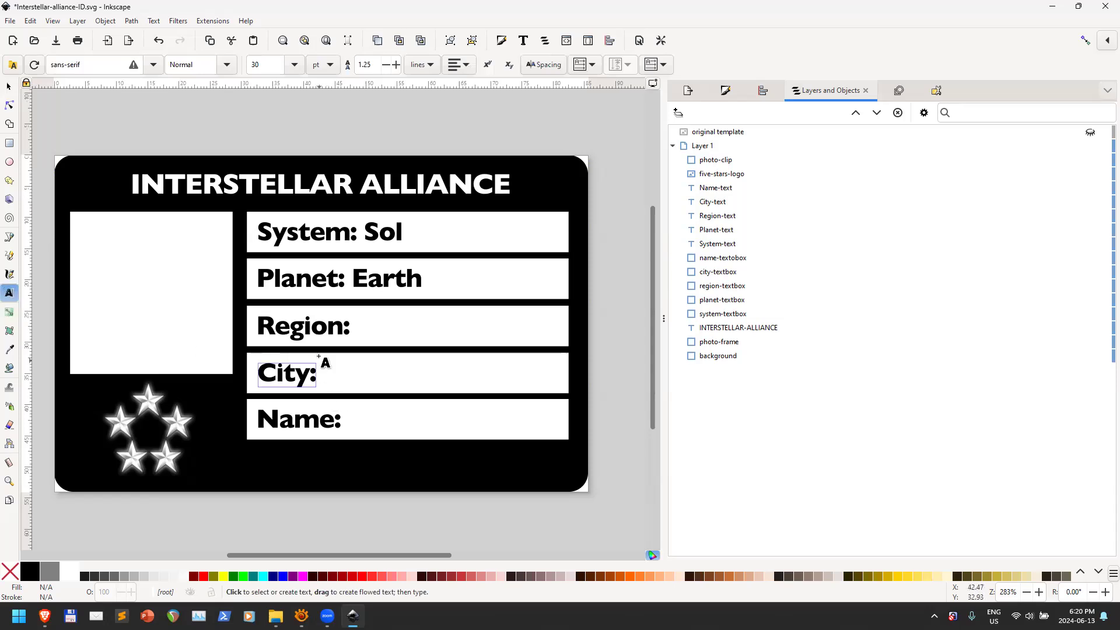
pyautogui.click(314, 331)
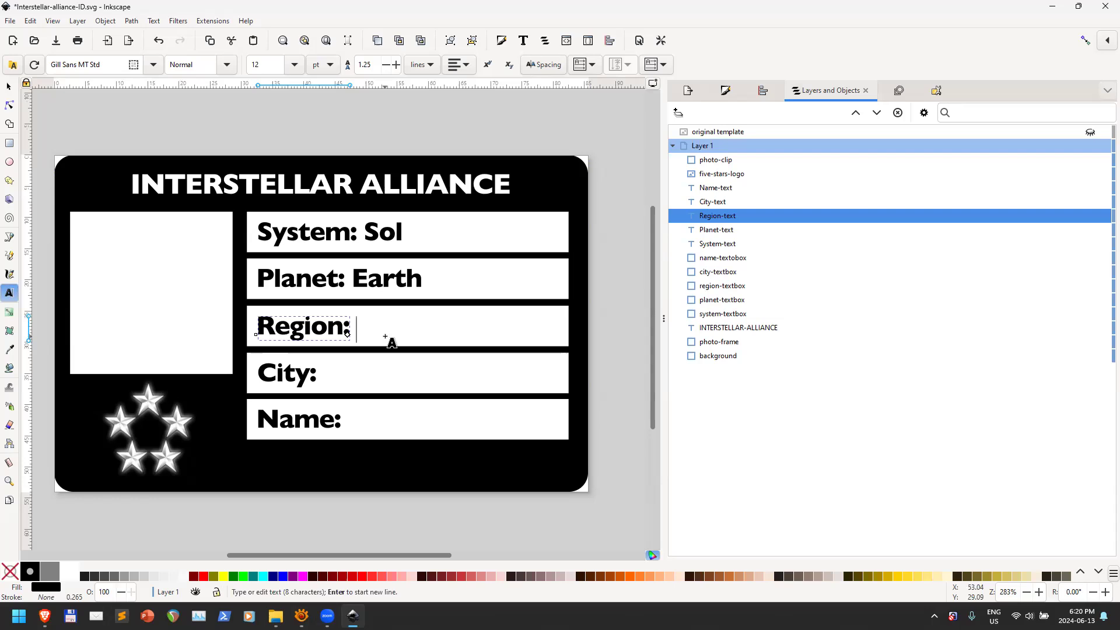
pyautogui.write('North')
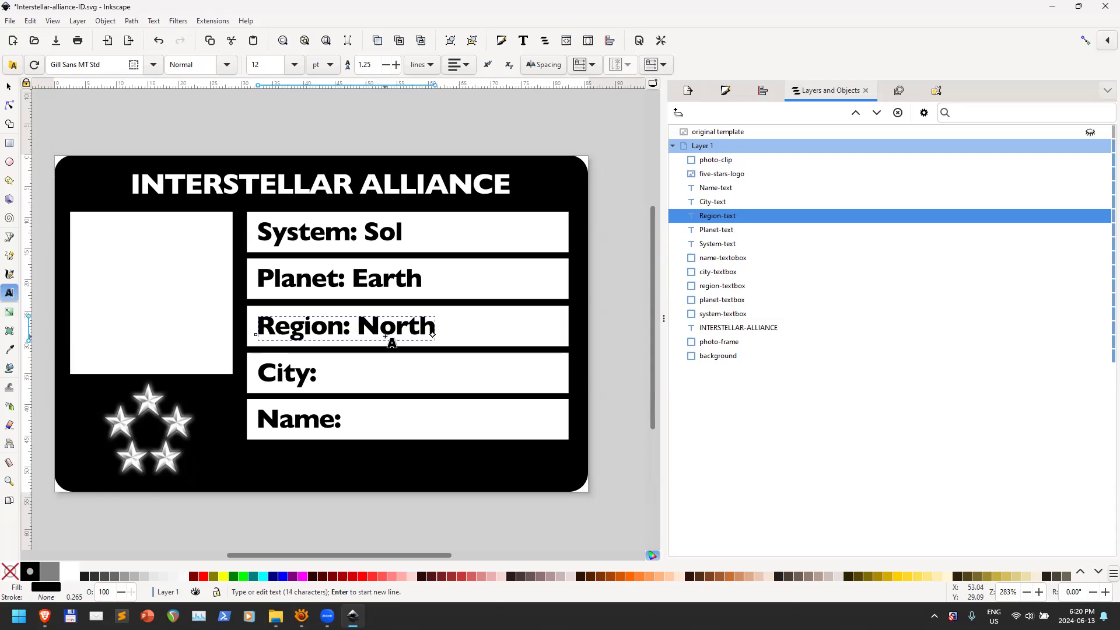
pyautogui.write(' America')
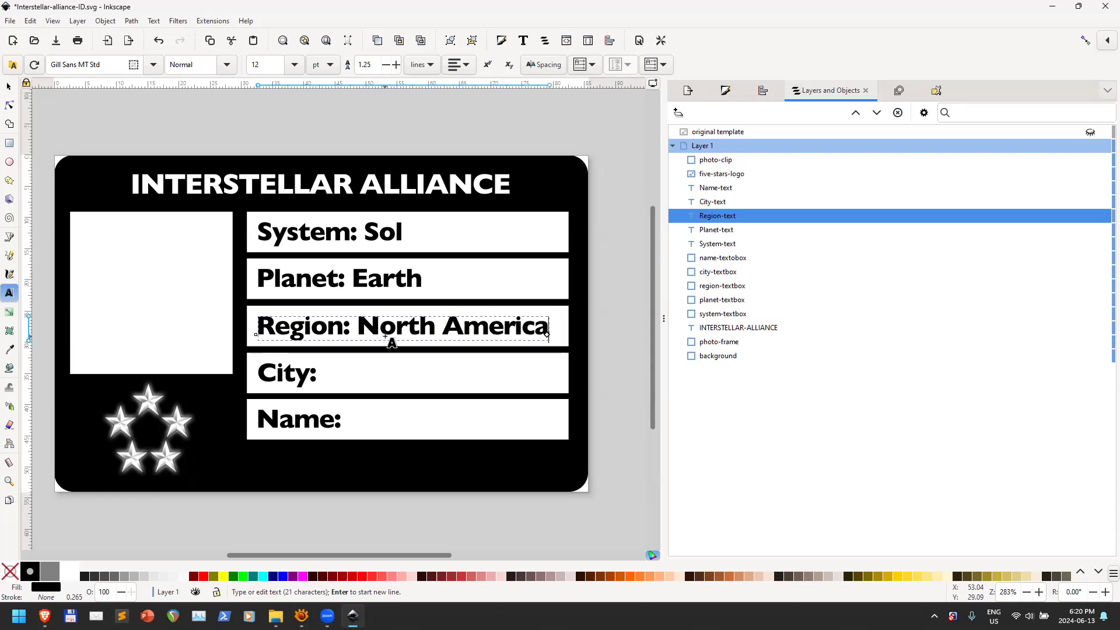
pyautogui.click(297, 373)
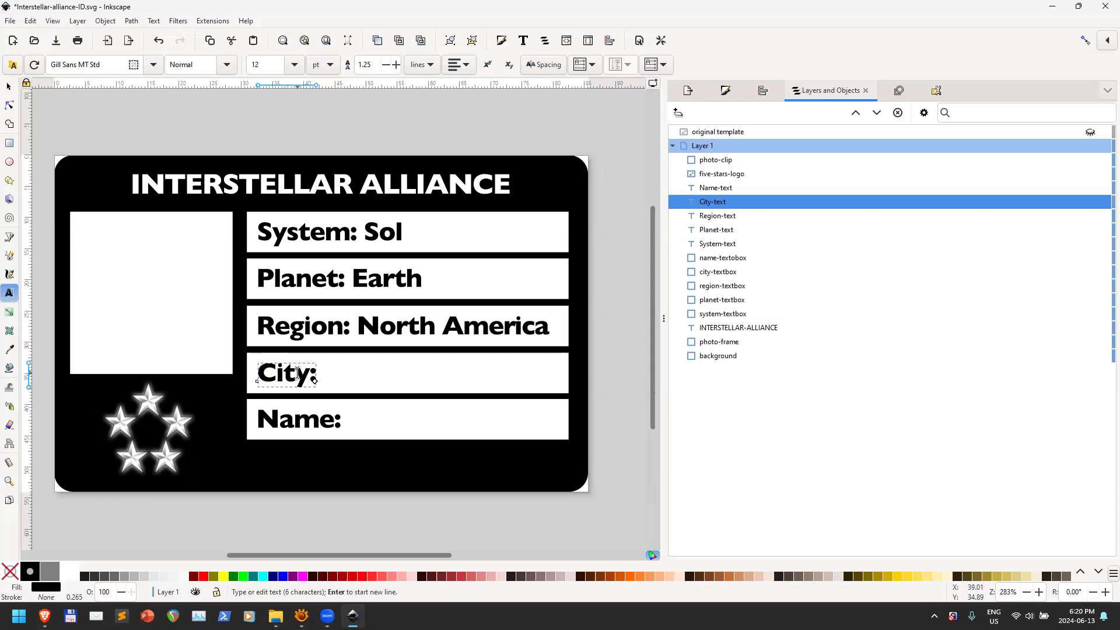
pyautogui.write('Sedona')
pyautogui.click(295, 412)
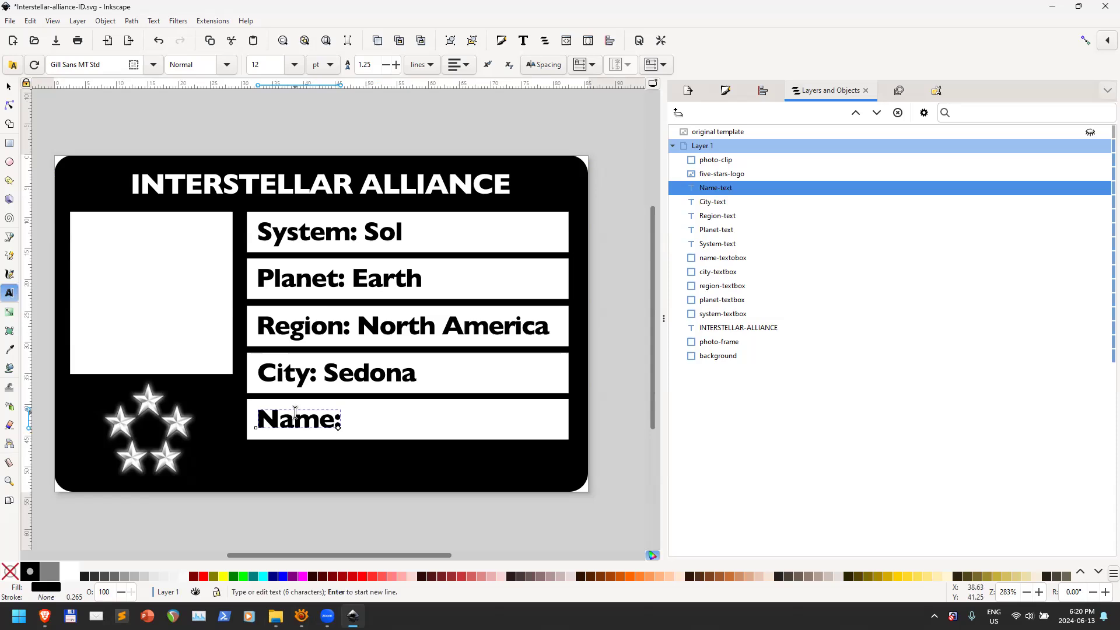
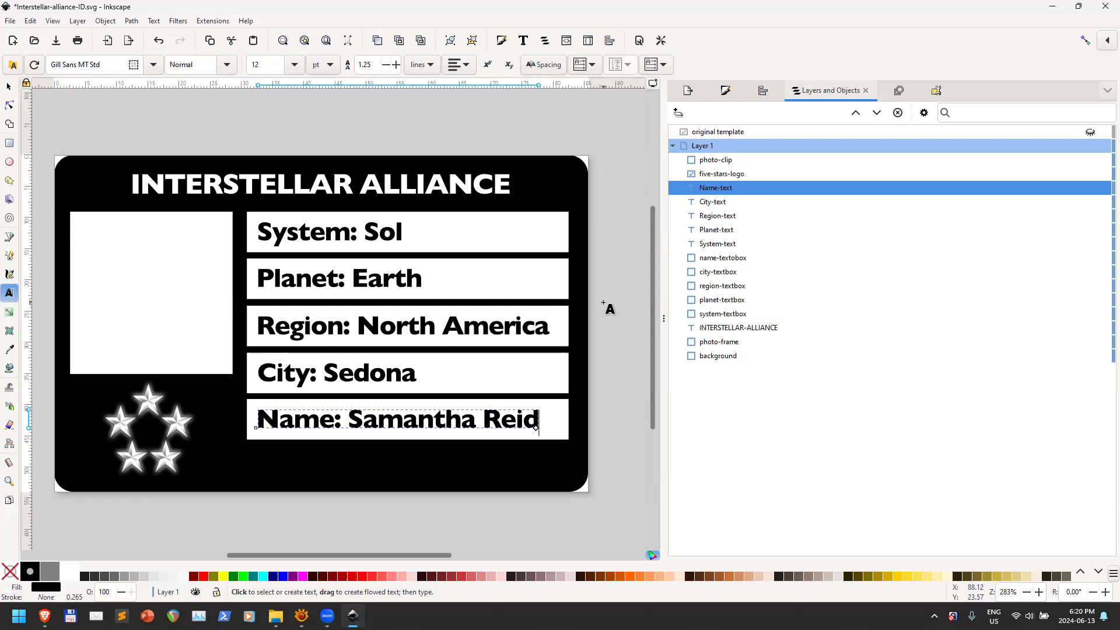
pyautogui.click(10, 21)
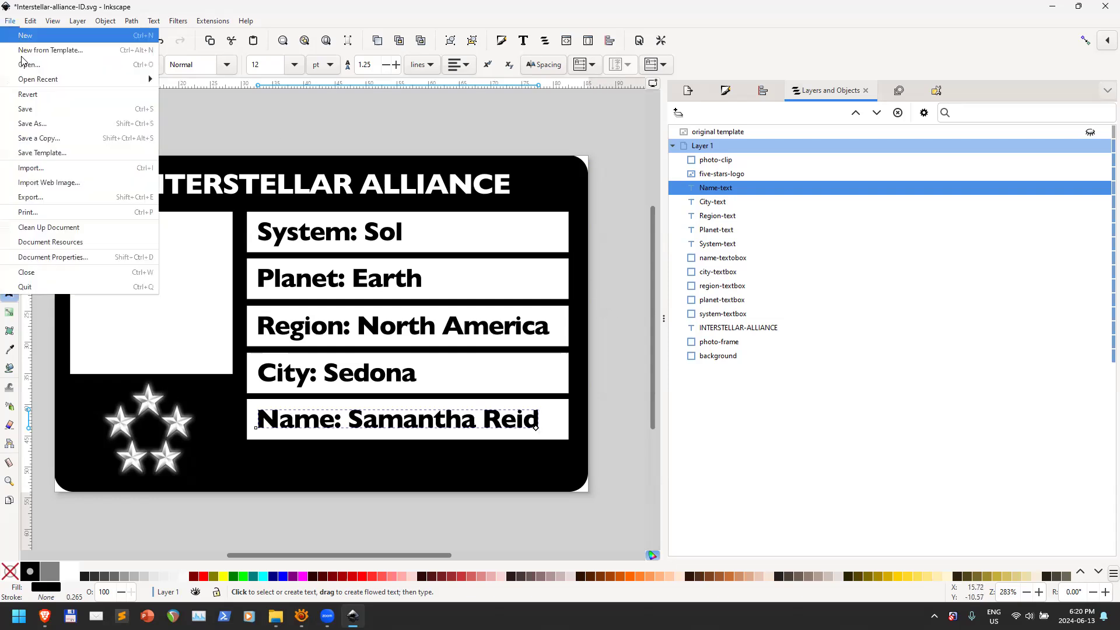
# Import some-passport-photo.jpg into the card as an embedded image
pyautogui.click(59, 168)
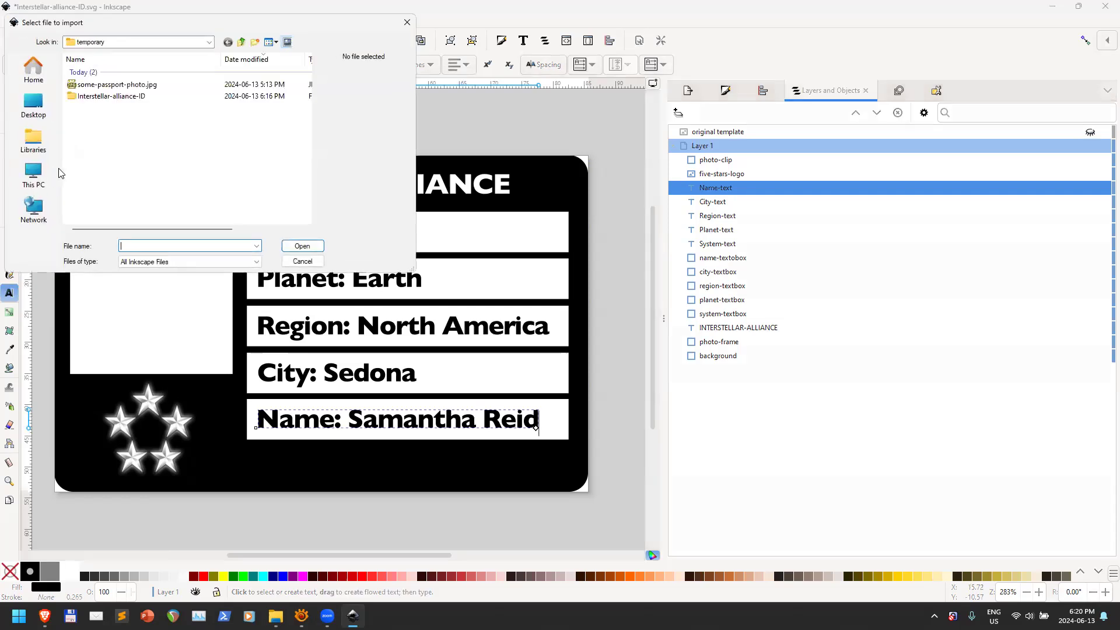
pyautogui.click(103, 87)
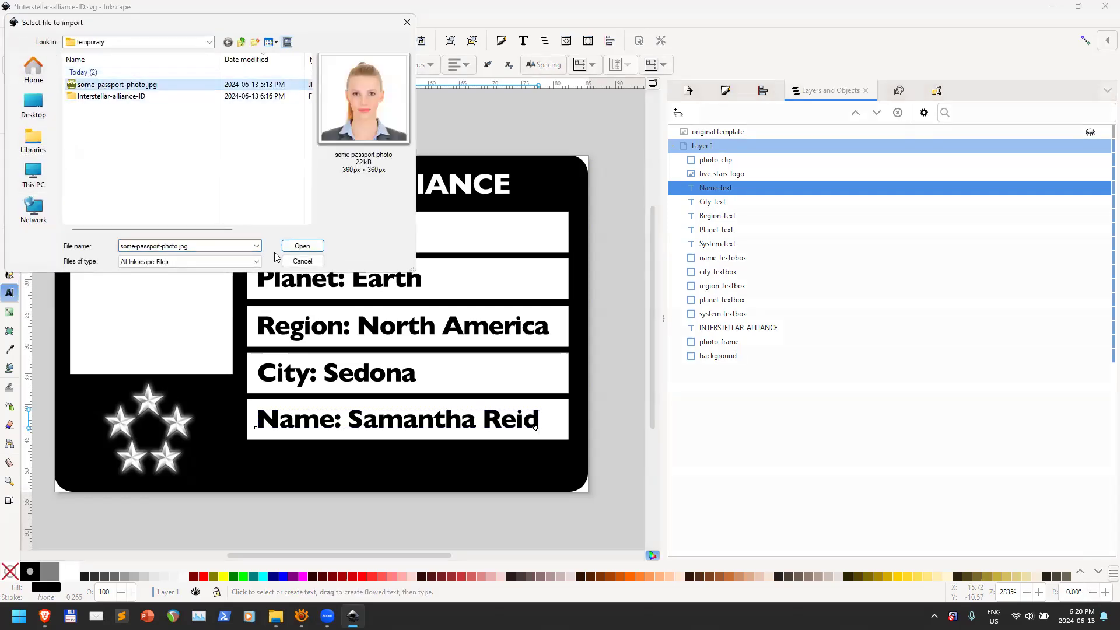
pyautogui.click(302, 246)
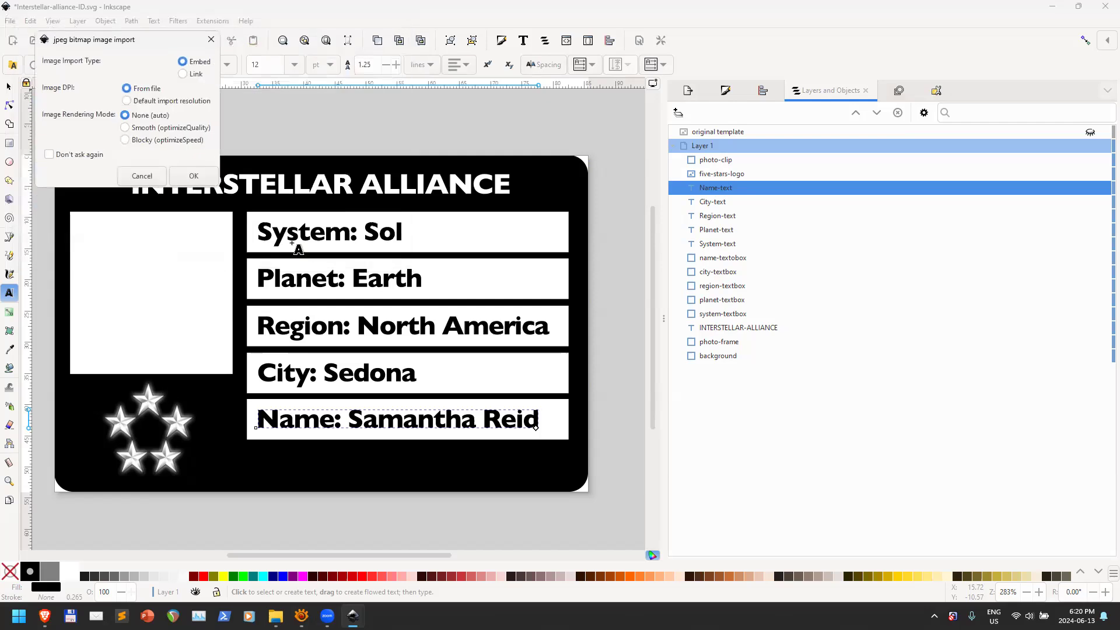
pyautogui.click(193, 175)
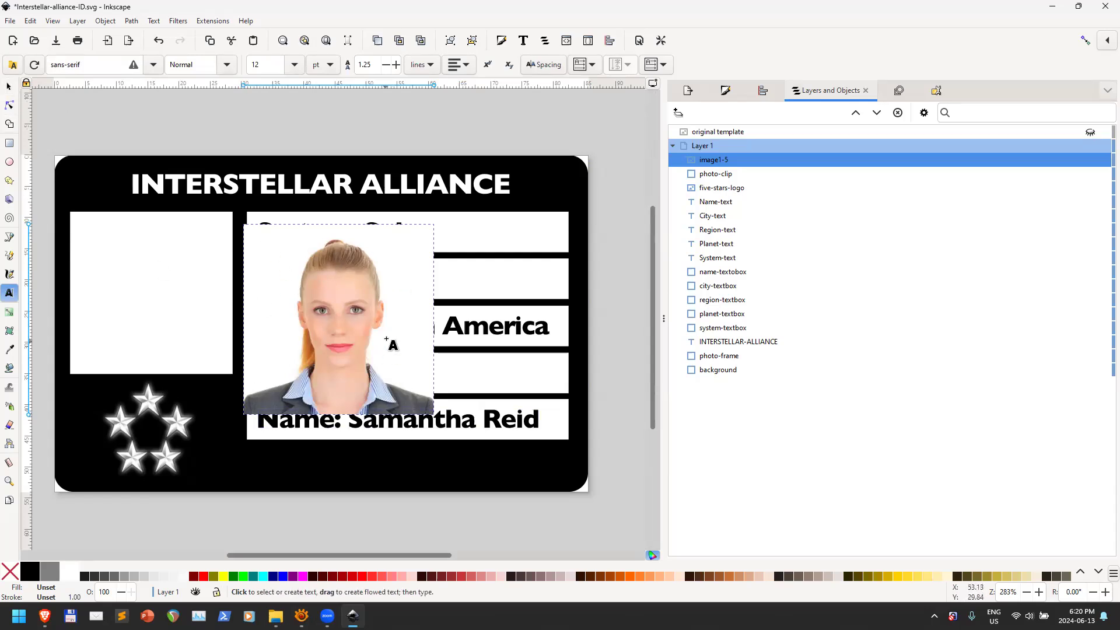
# Drag the photo left over the photo frame
pyautogui.click(8, 87)
pyautogui.moveTo(352, 330); pyautogui.dragTo(309, 310)
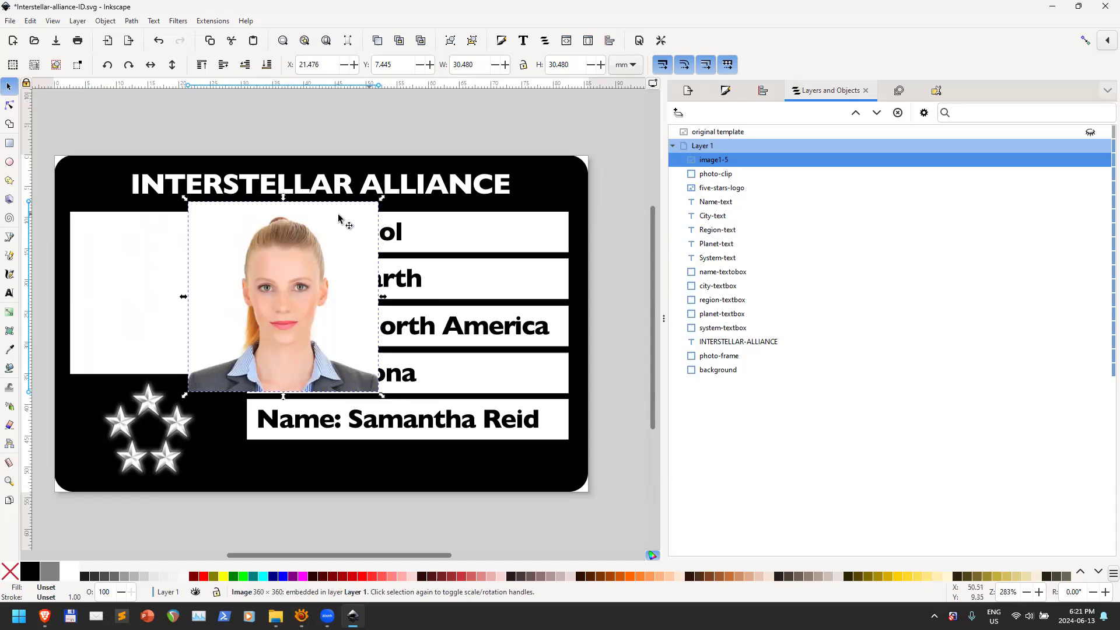
pyautogui.moveTo(309, 305); pyautogui.dragTo(212, 354)
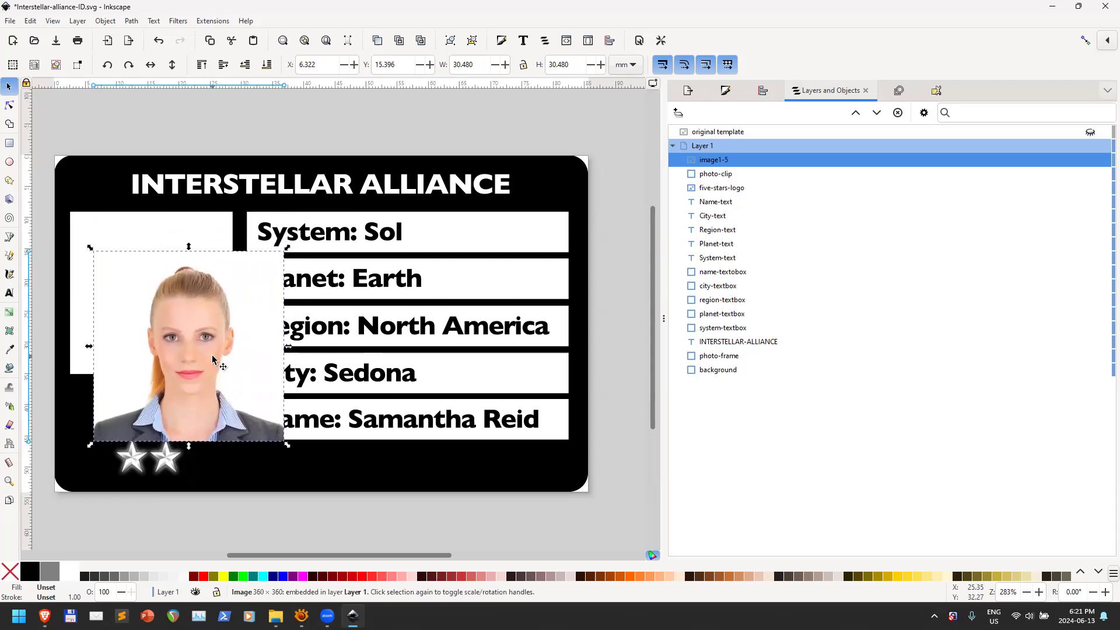
# Resize the photo to a 26.047 mm square matching photo-clip's width and move it toward the frame
pyautogui.moveTo(232, 290); pyautogui.dragTo(356, 277)
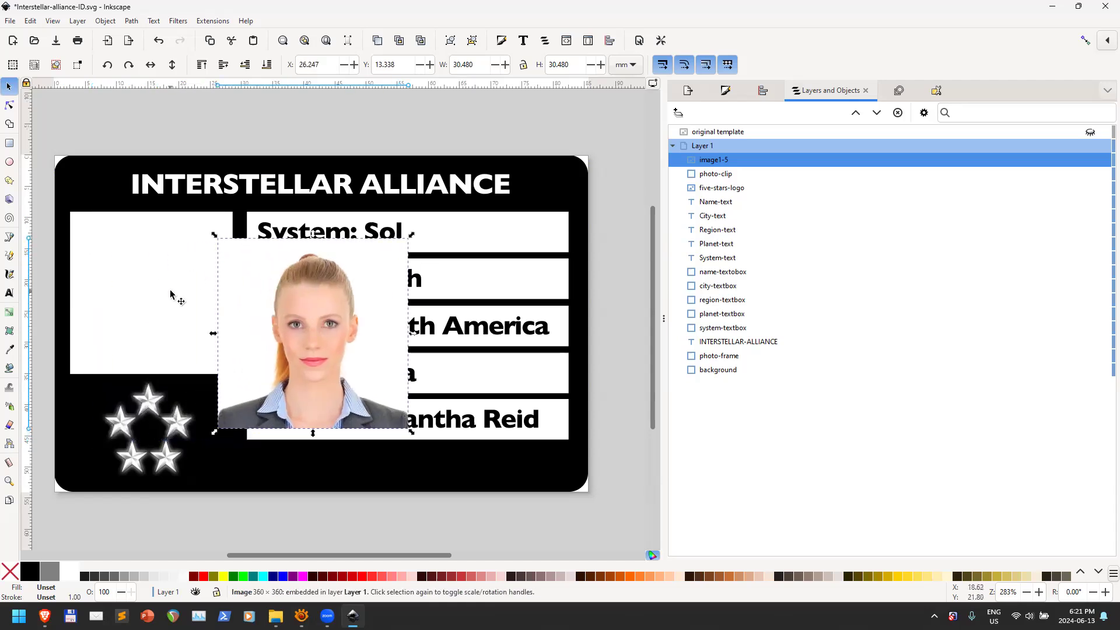
pyautogui.click(129, 250)
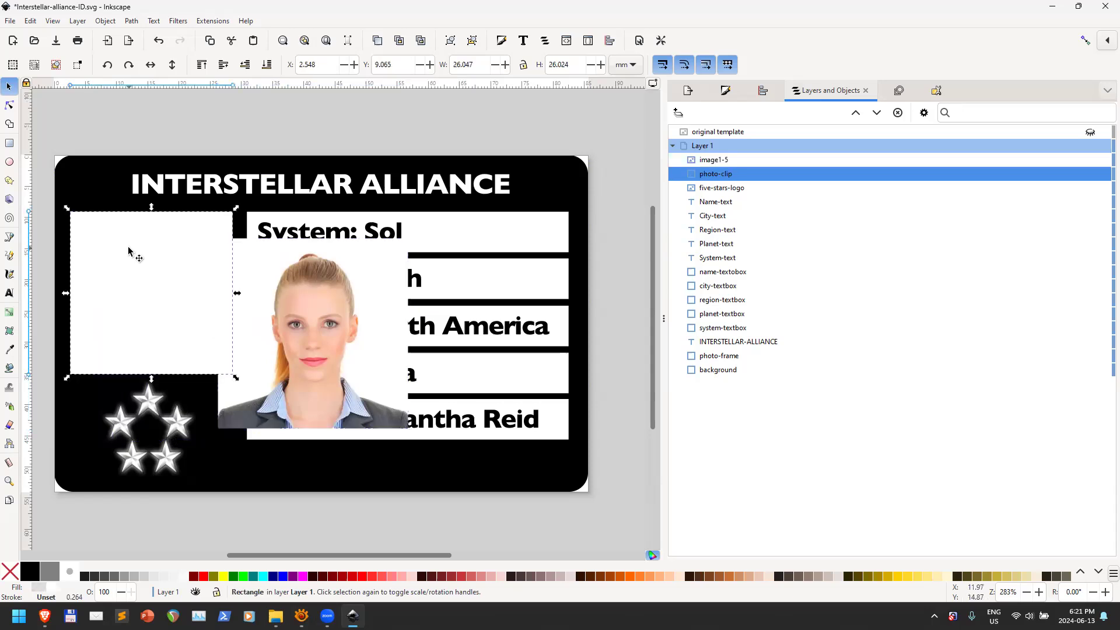
pyautogui.click(482, 62)
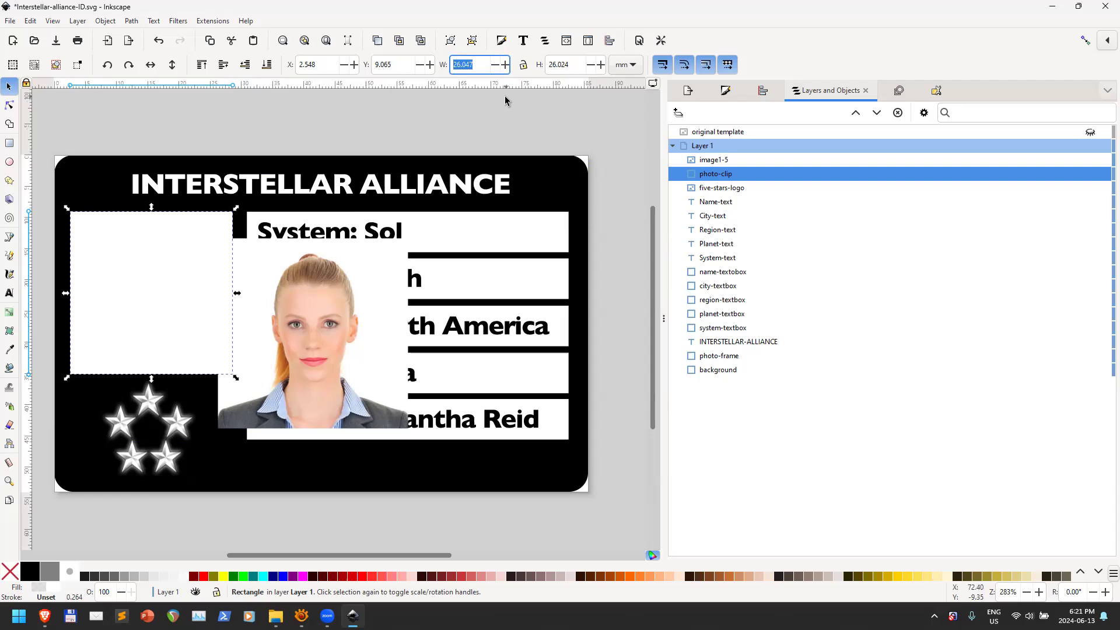
pyautogui.click(316, 293)
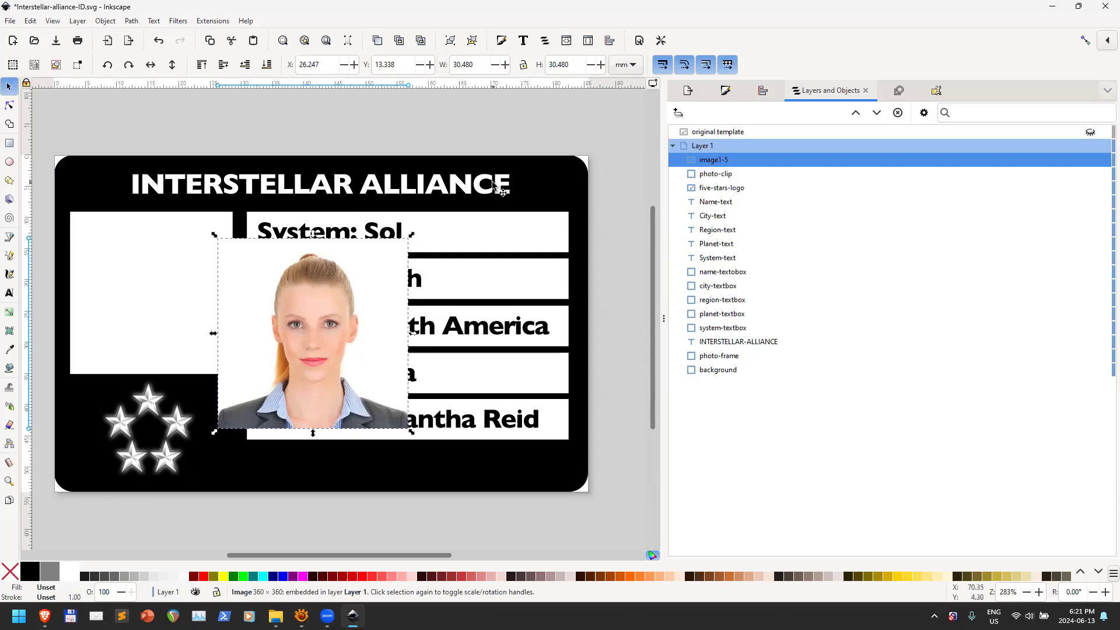
pyautogui.click(524, 64)
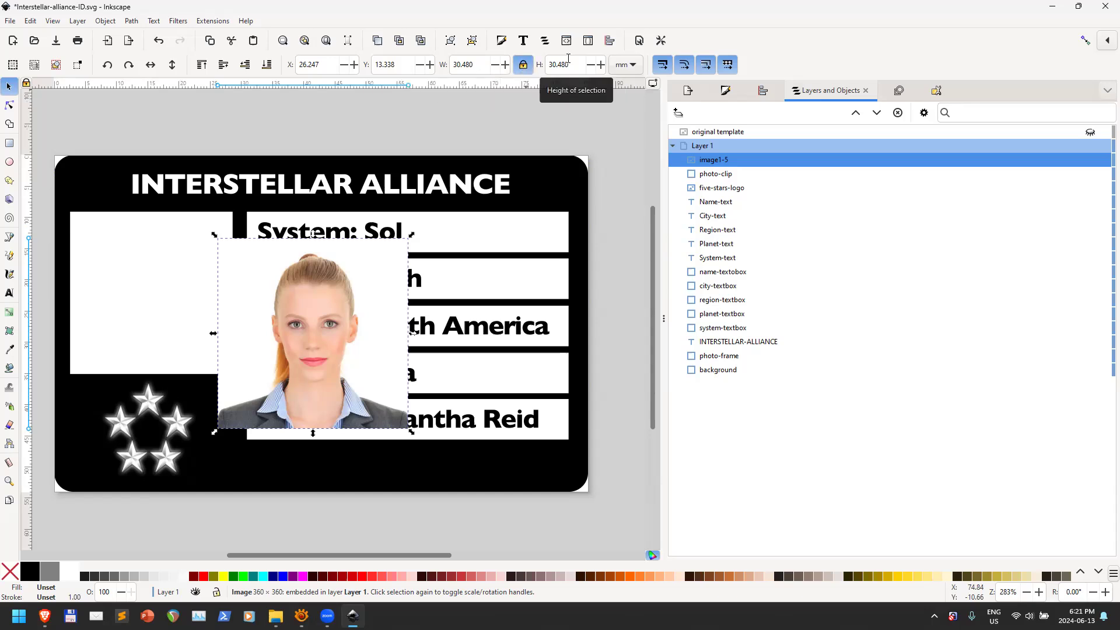
pyautogui.click(466, 65)
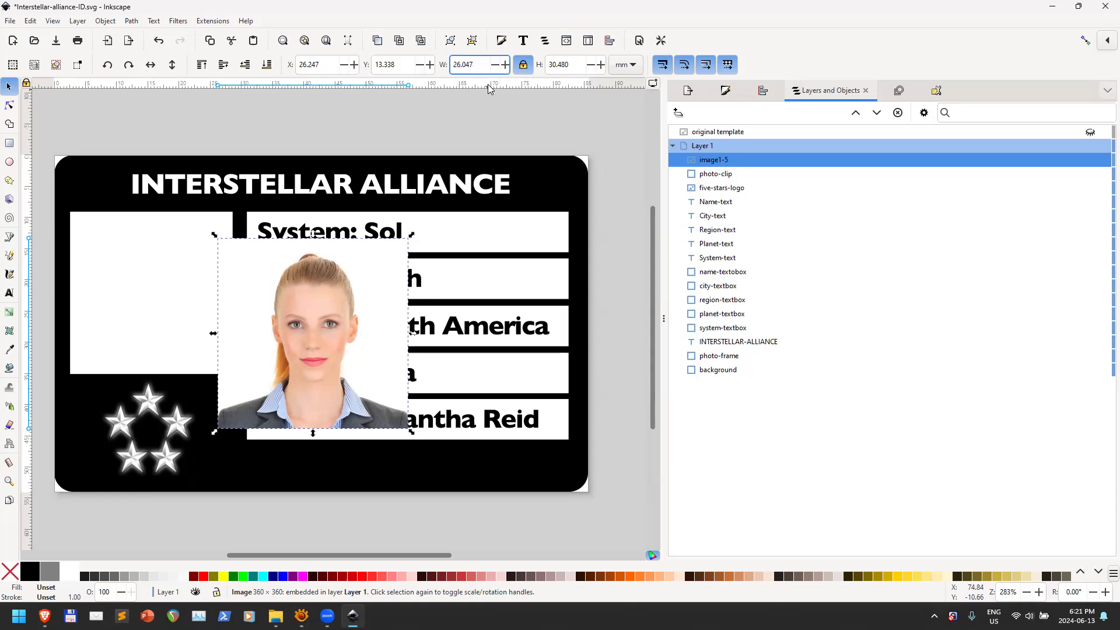
pyautogui.press('Return')
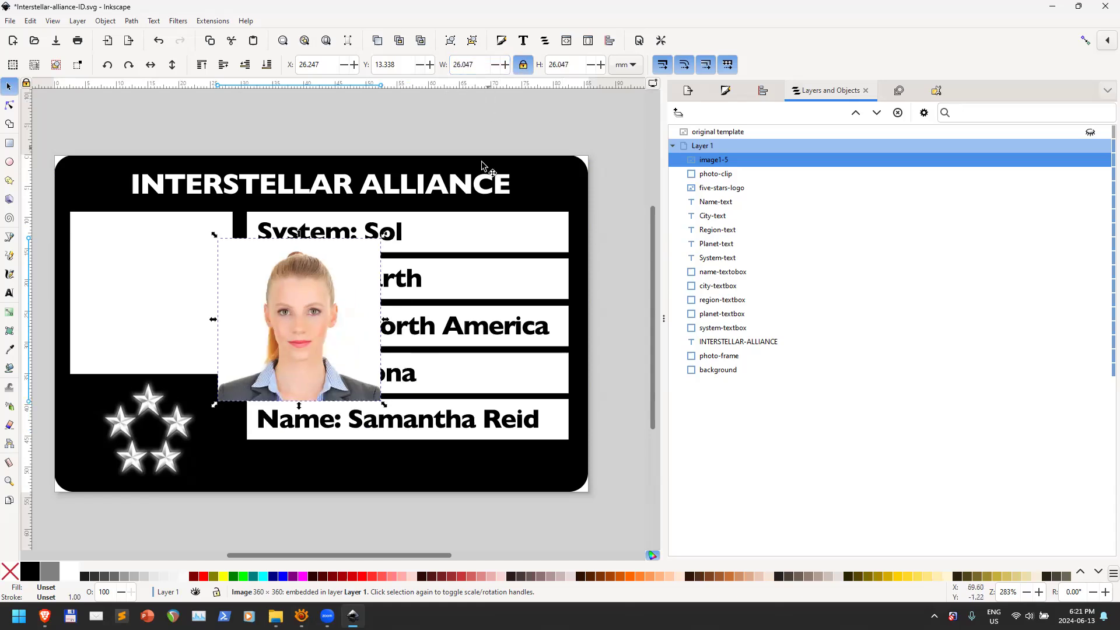
pyautogui.click(524, 68)
pyautogui.click(472, 61)
pyautogui.moveTo(299, 323); pyautogui.dragTo(281, 269)
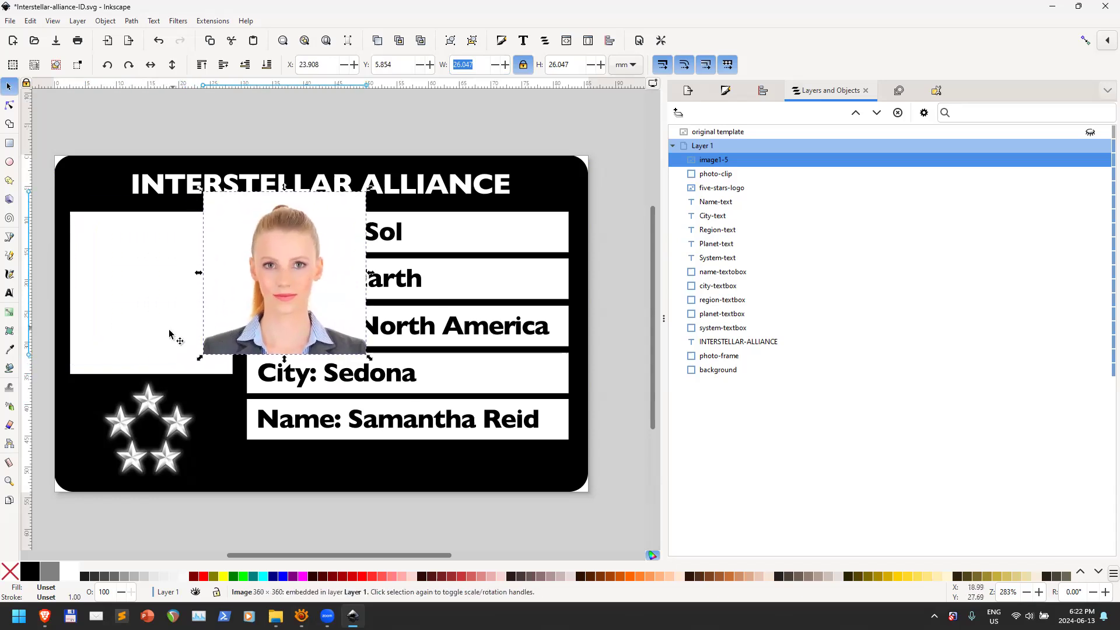
pyautogui.click(139, 295)
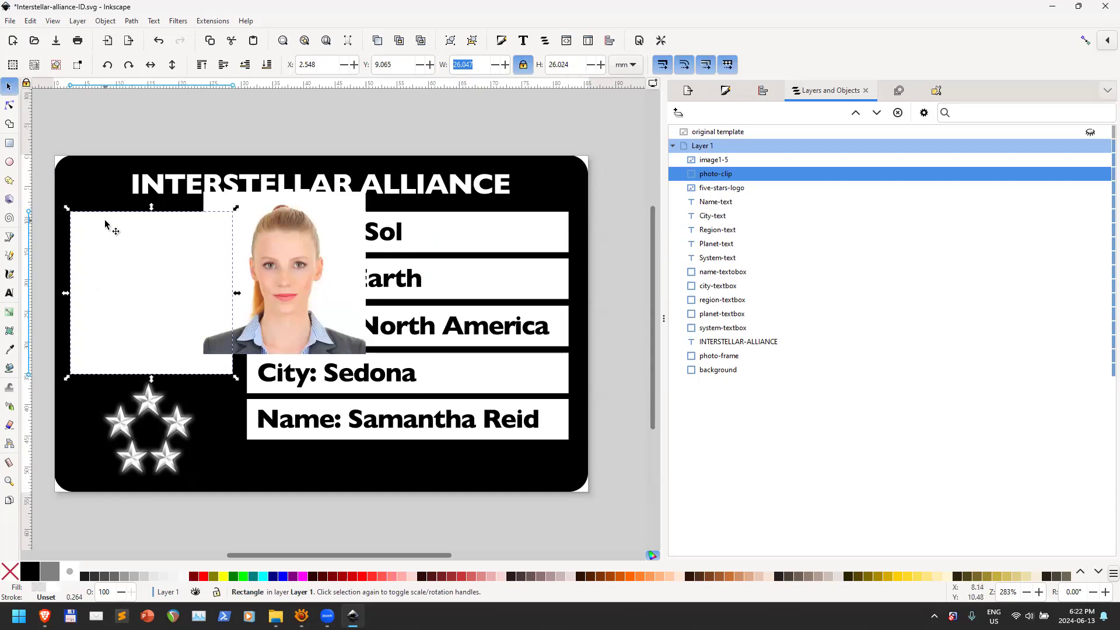
# Align the photo's left and top edges with the photo-clip square using Align and Distribute
pyautogui.keyDown('shift'); pyautogui.click(303, 245); pyautogui.keyUp('shift')
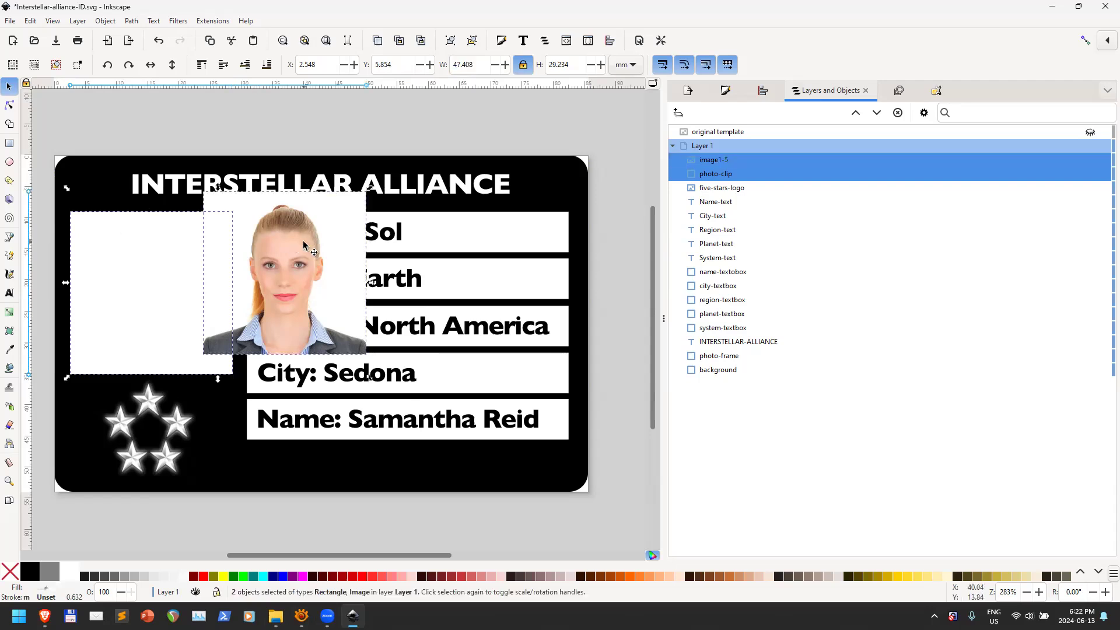
pyautogui.click(1107, 89)
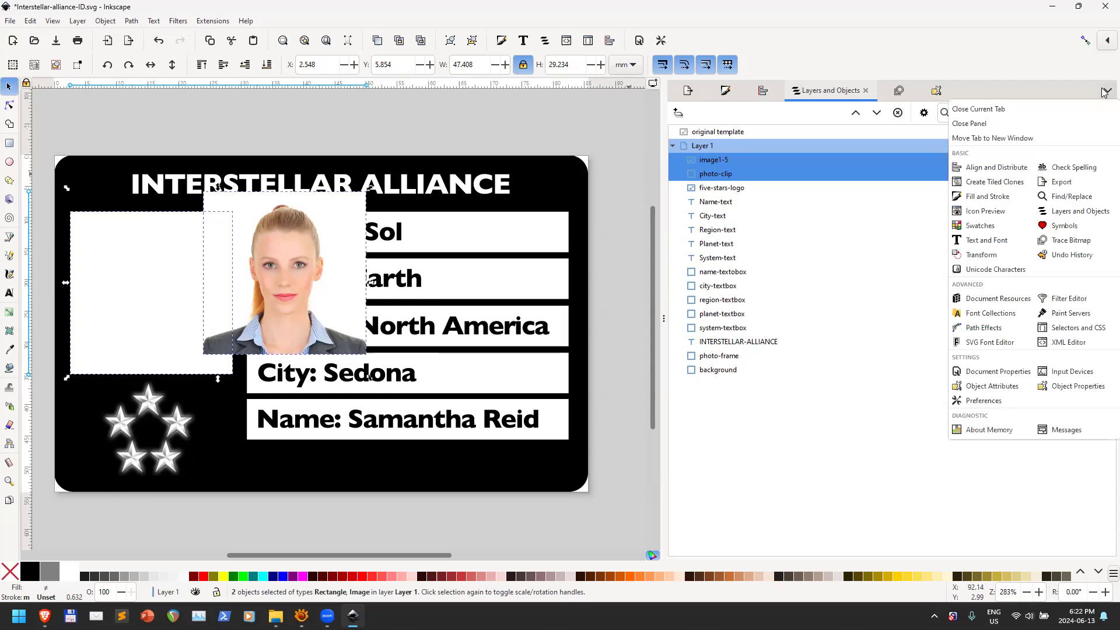
pyautogui.click(1002, 167)
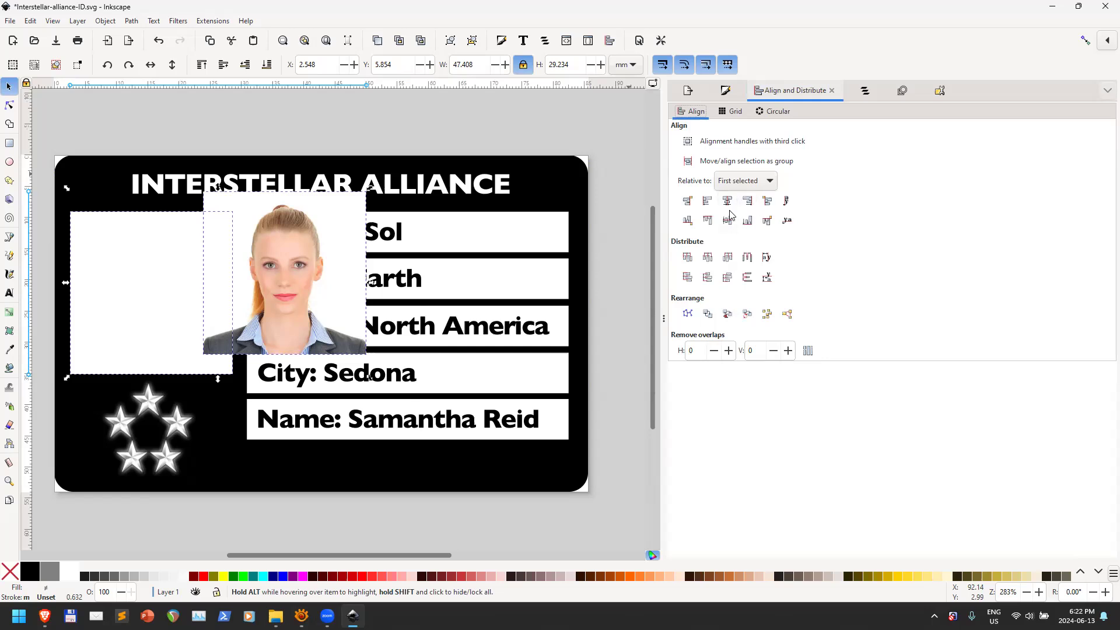
pyautogui.click(707, 202)
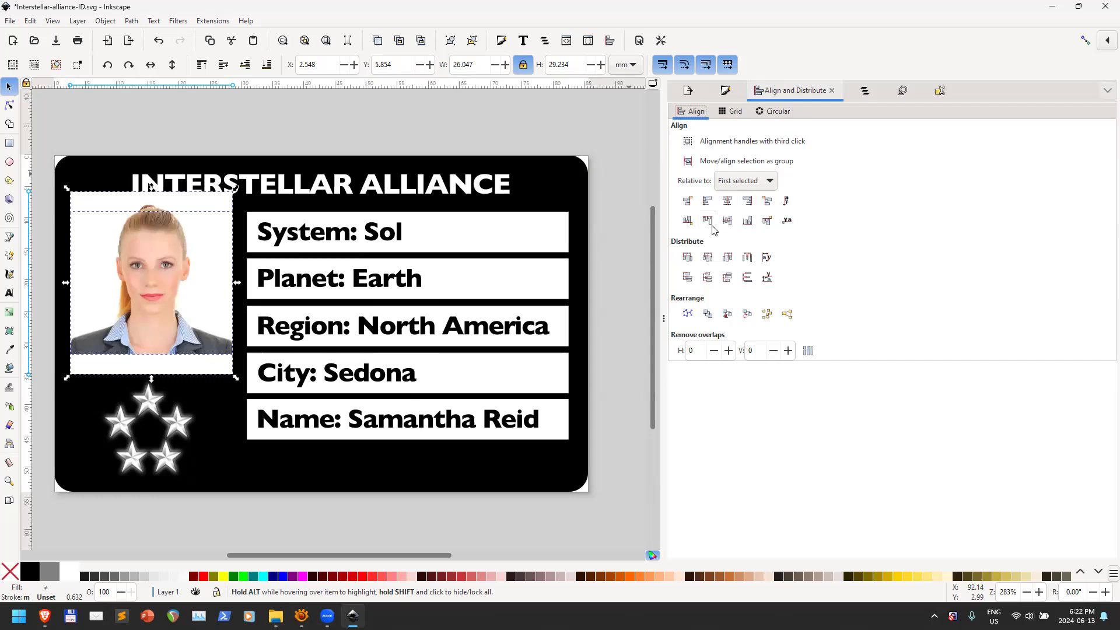
pyautogui.click(707, 220)
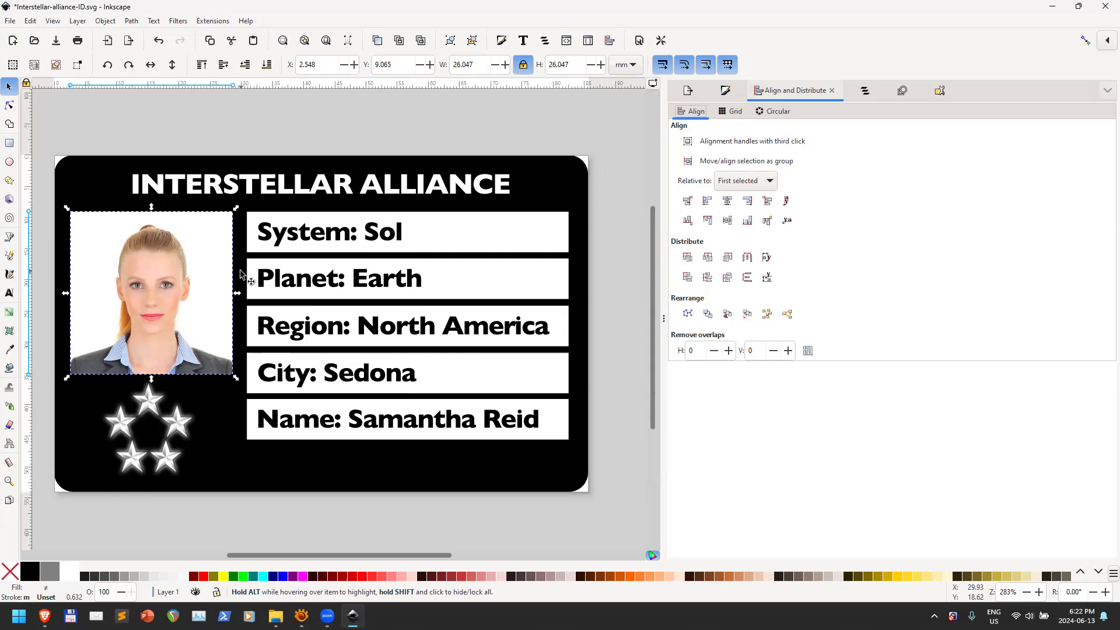
# Undo the alignment and resize twice, restoring the larger photo, and deselect
pyautogui.hotkey('ctrl', 'z')
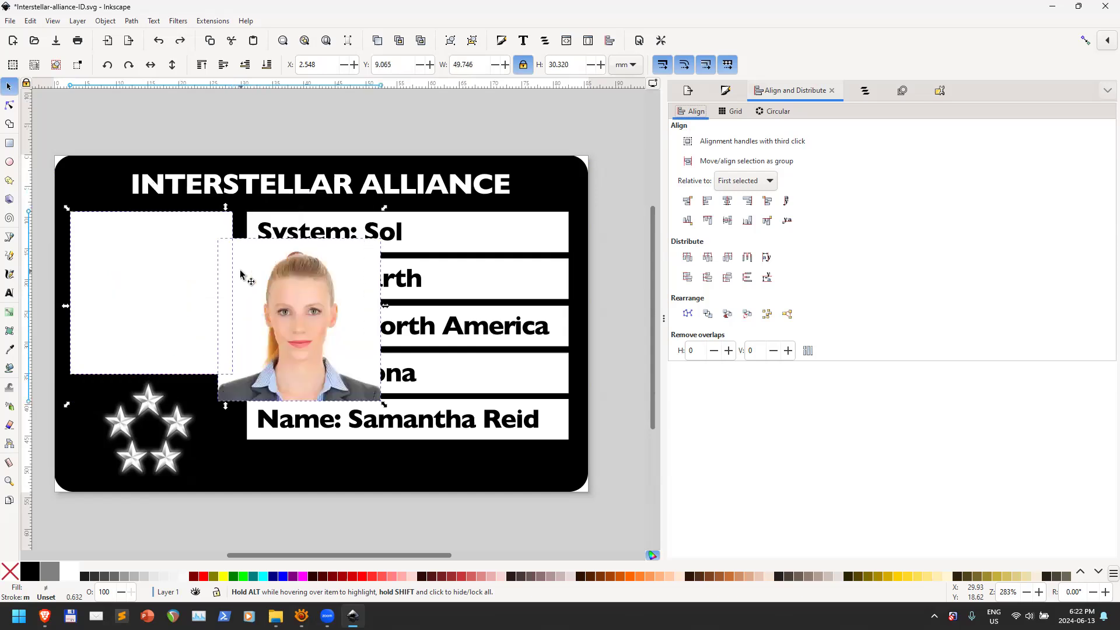
pyautogui.hotkey('ctrl', 'z')
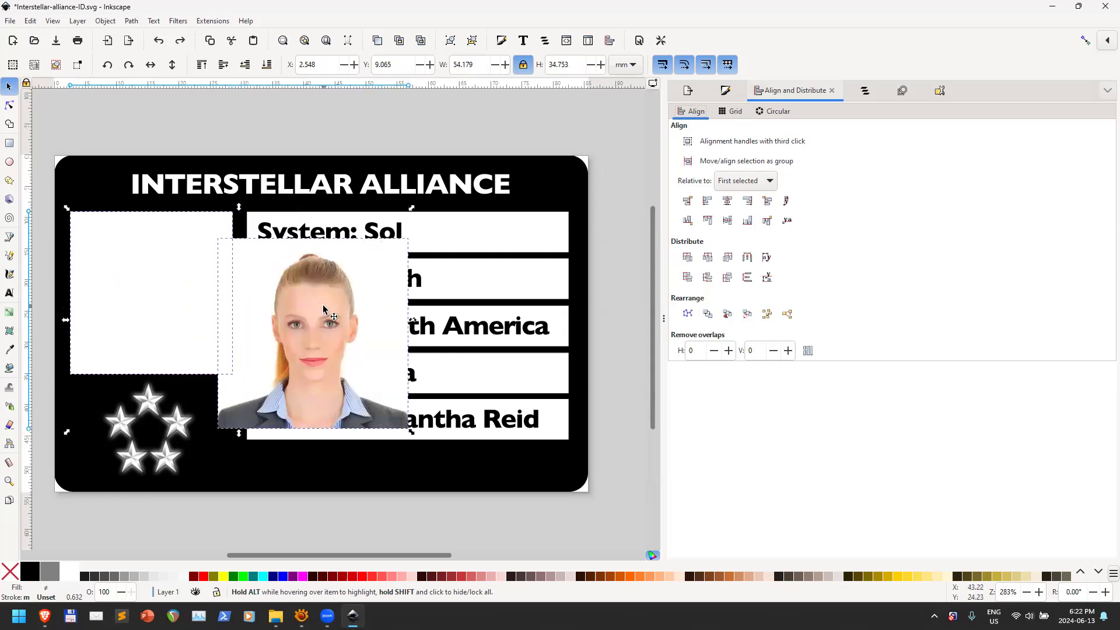
pyautogui.click(608, 185)
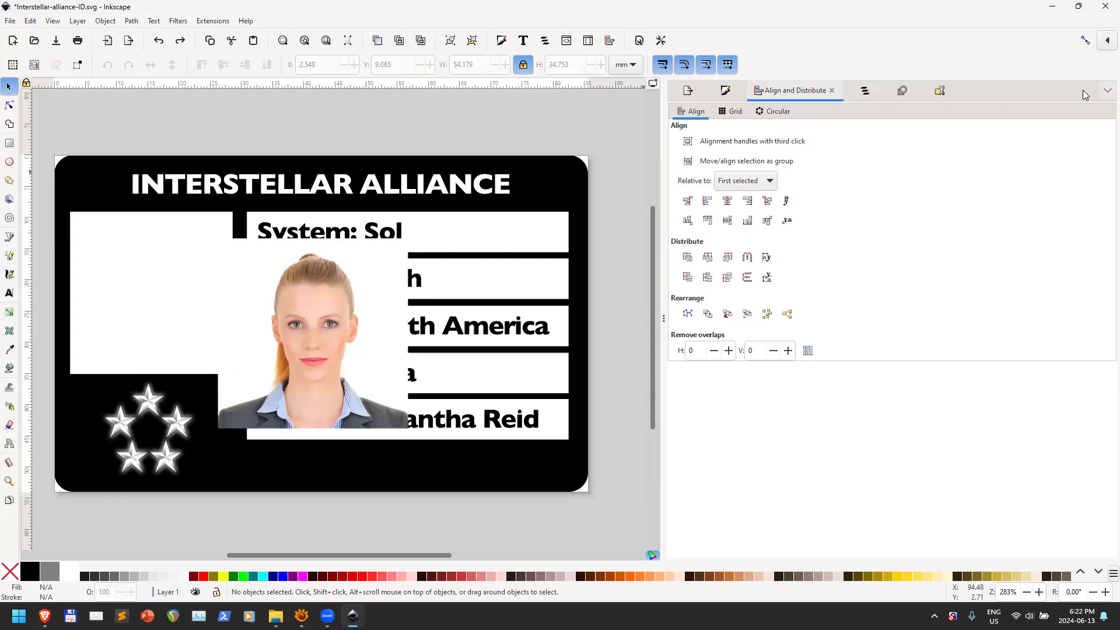
# In Layers and Objects, move image1-5 below the photo-clip square in the stacking order
pyautogui.click(1107, 90)
pyautogui.click(1076, 217)
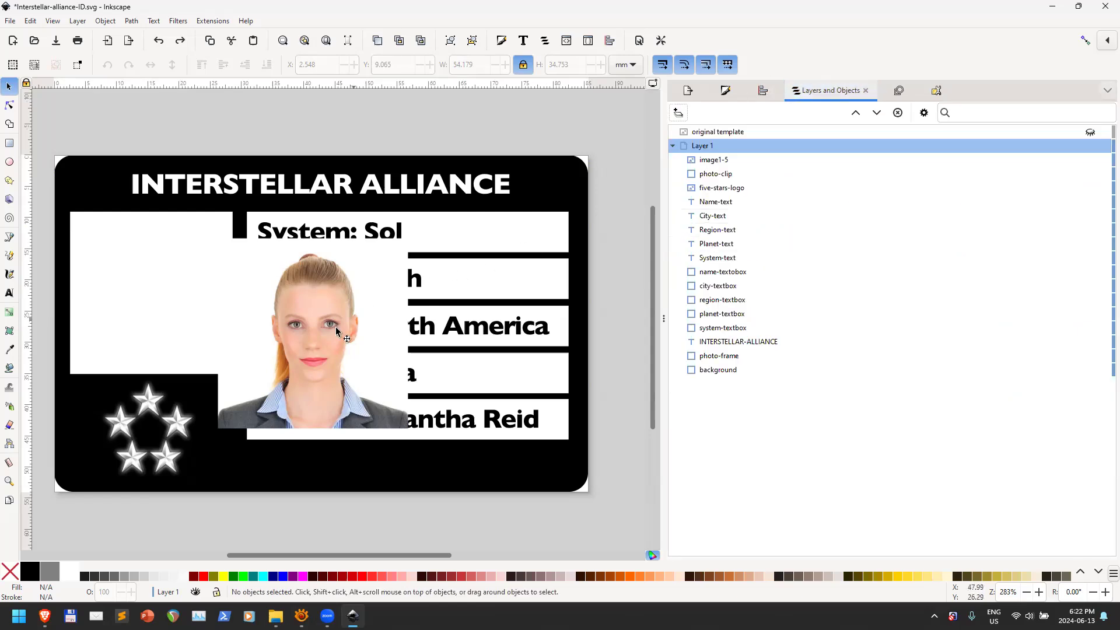
pyautogui.click(720, 166)
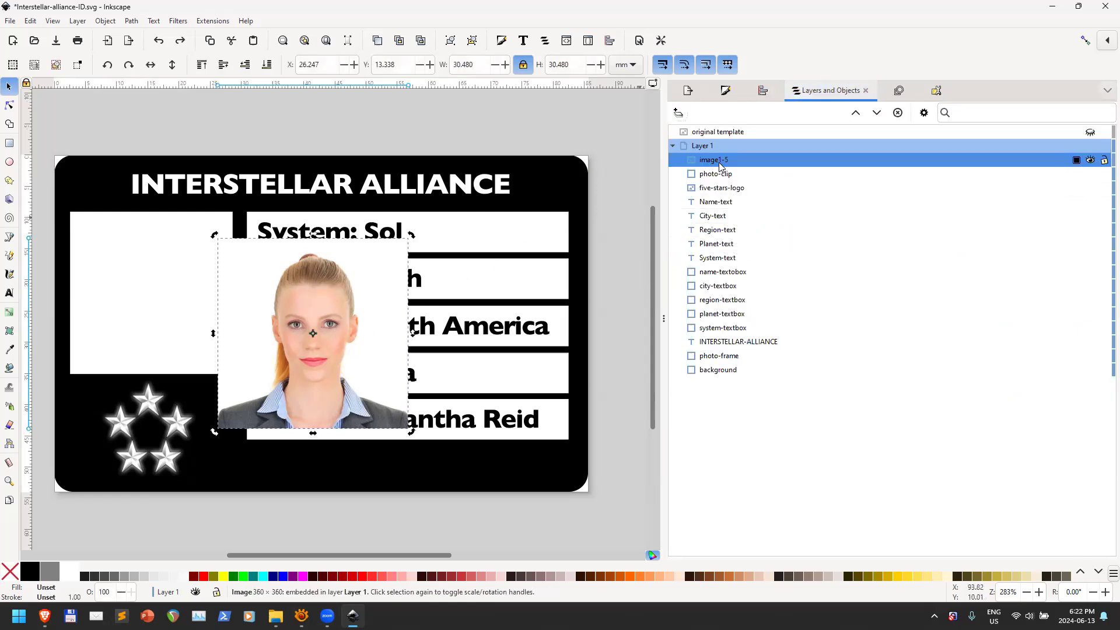
pyautogui.moveTo(716, 165); pyautogui.dragTo(739, 187)
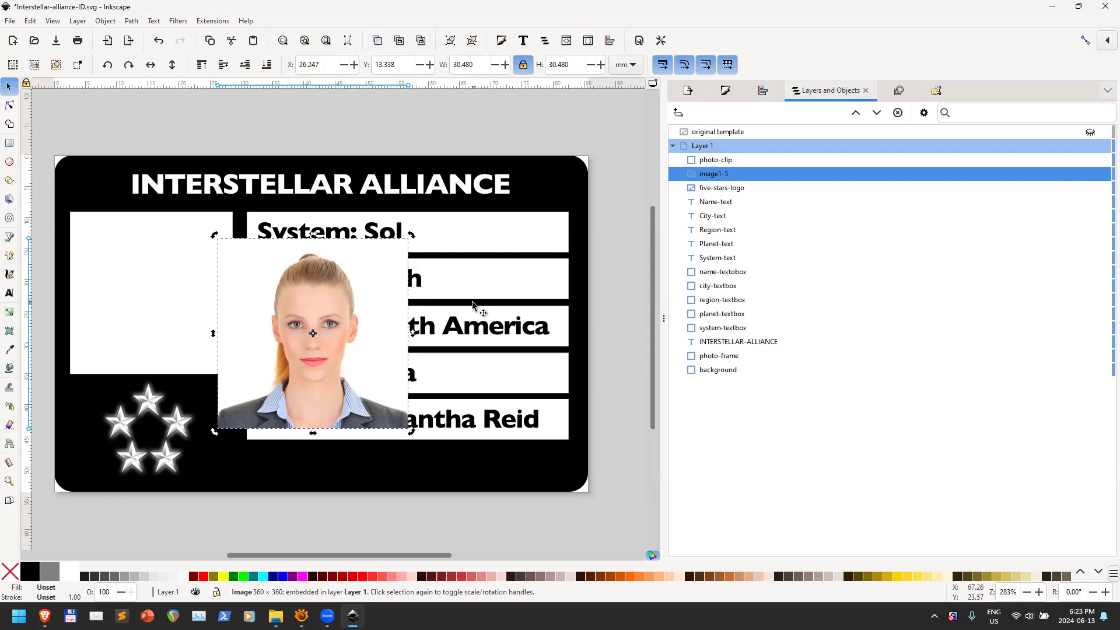
# Move the photo over the card's left frame area and give photo-clip a red fill
pyautogui.moveTo(348, 372); pyautogui.dragTo(184, 326)
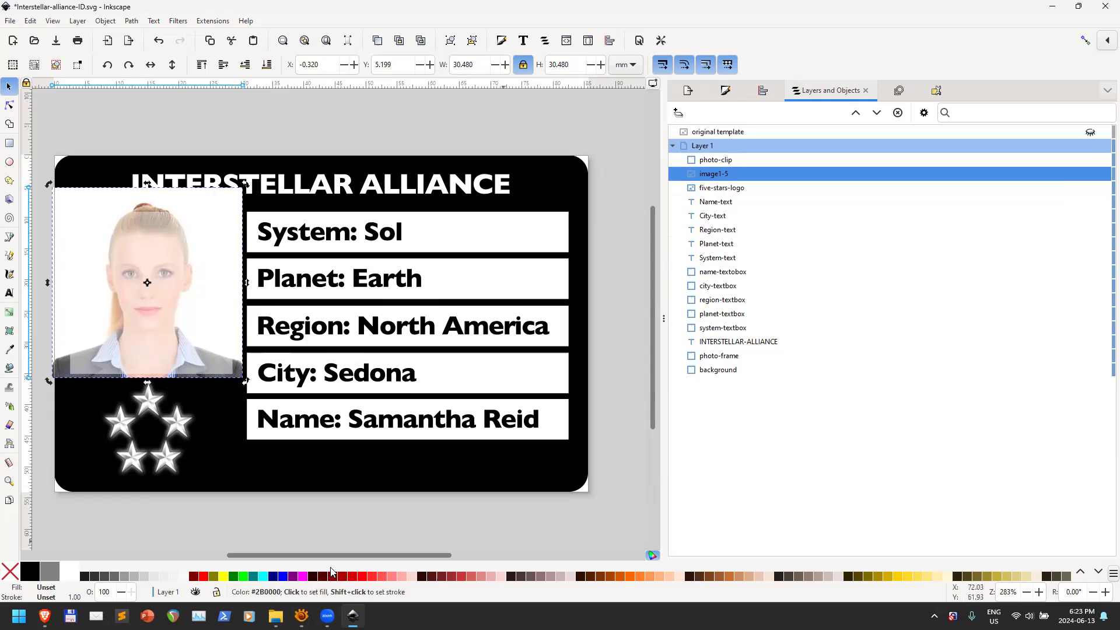
pyautogui.click(725, 165)
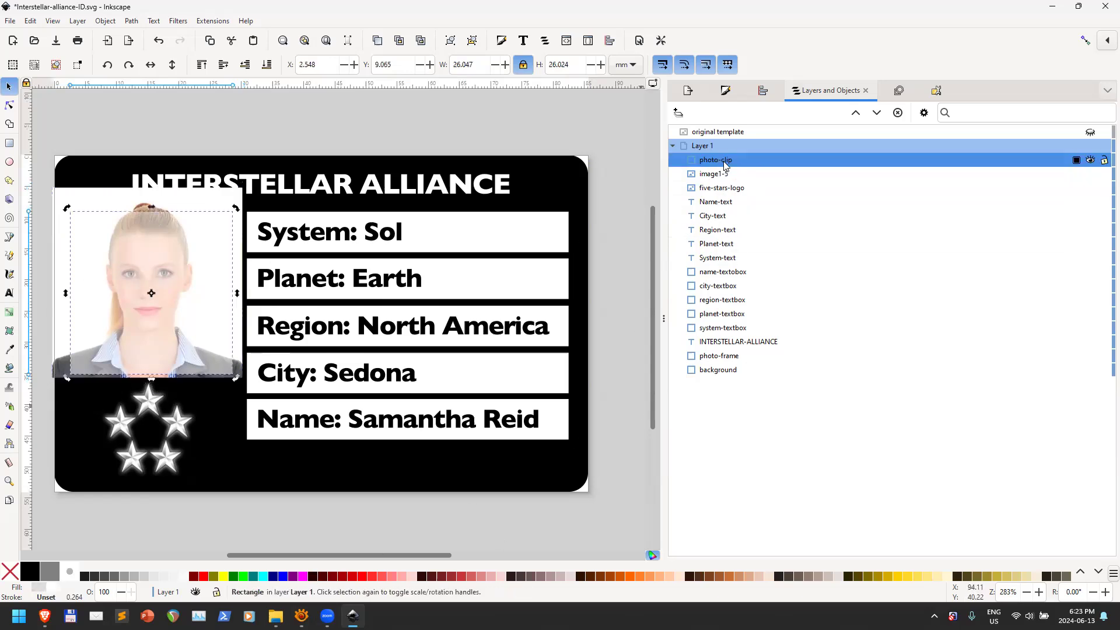
pyautogui.click(362, 576)
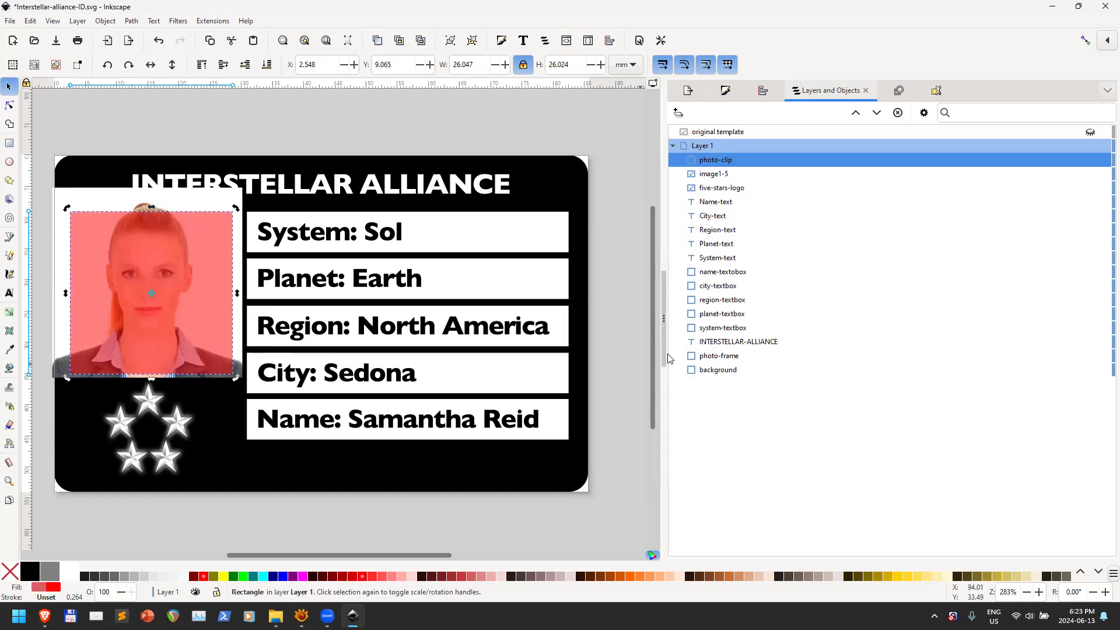
# Shift the photo and narrow it to roughly match the red square
pyautogui.moveTo(186, 201); pyautogui.dragTo(259, 192)
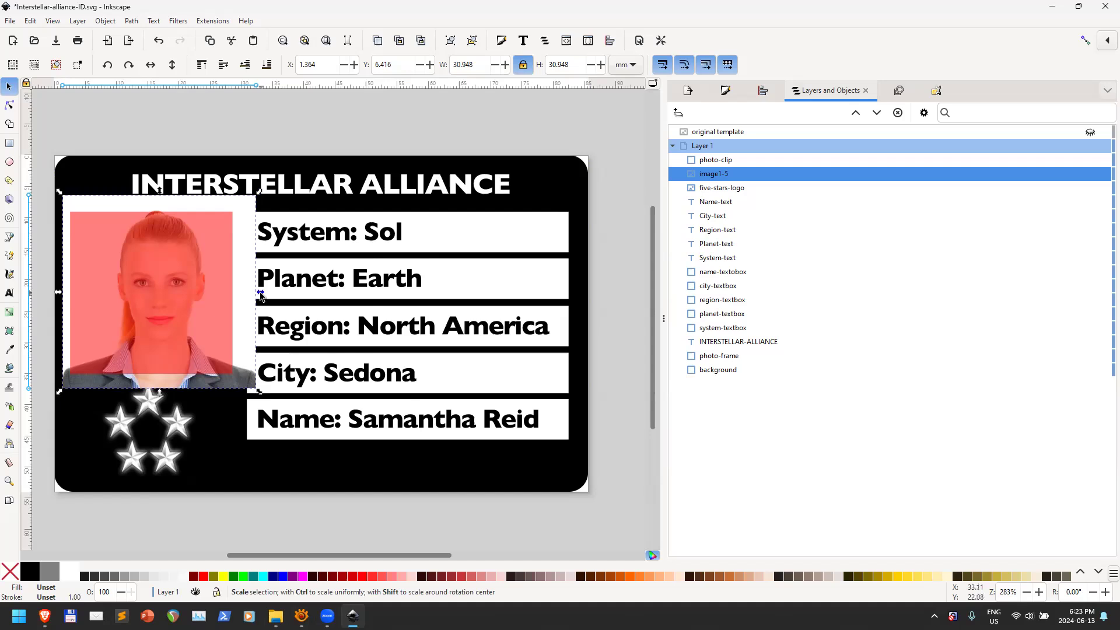
pyautogui.moveTo(260, 296)
pyautogui.mouseDown()
pyautogui.moveTo(190, 293)
pyautogui.moveTo(284, 300)
pyautogui.moveTo(230, 297)
pyautogui.moveTo(242, 294)
pyautogui.mouseUp()
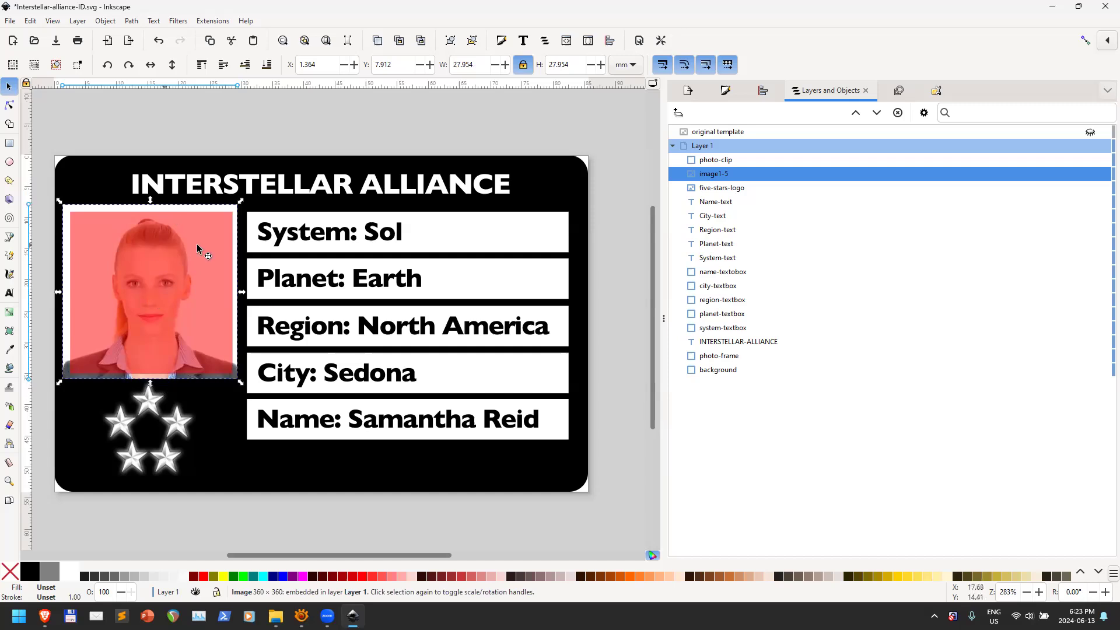
pyautogui.click(225, 212)
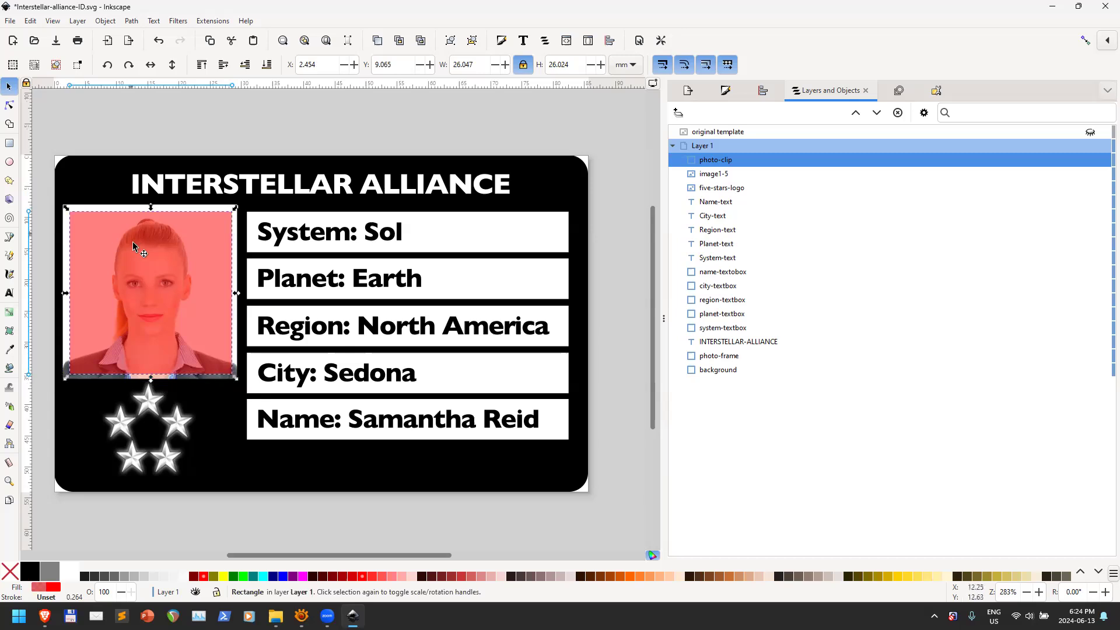
pyautogui.hotkey('ctrl', 'z')
pyautogui.click(204, 207)
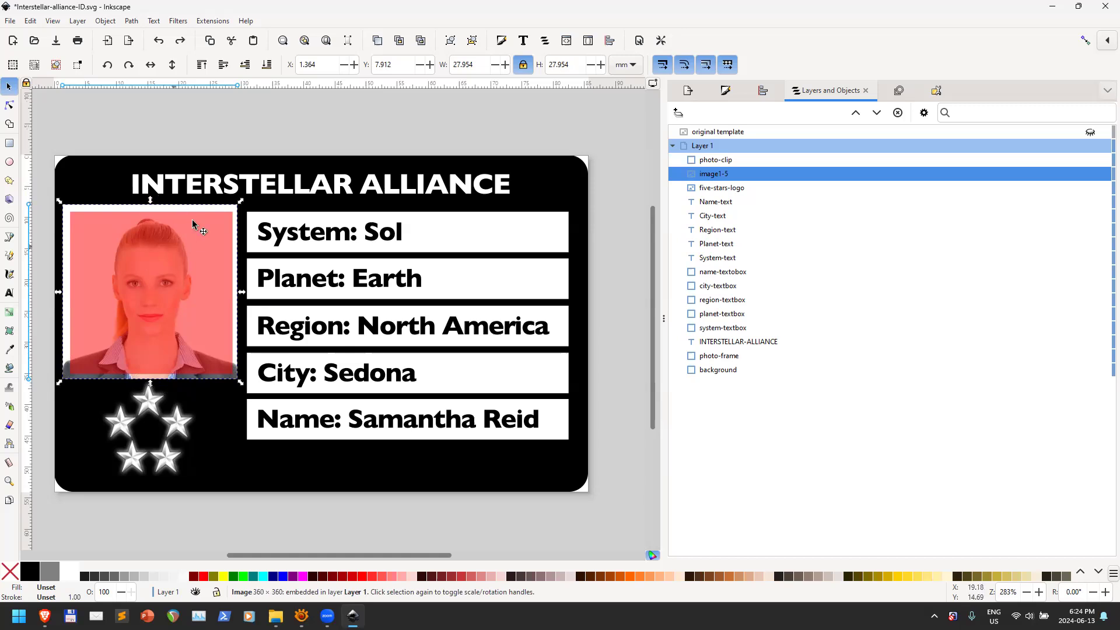
# Centre the photo on the red square's vertical axis with Align and Distribute
pyautogui.click(764, 91)
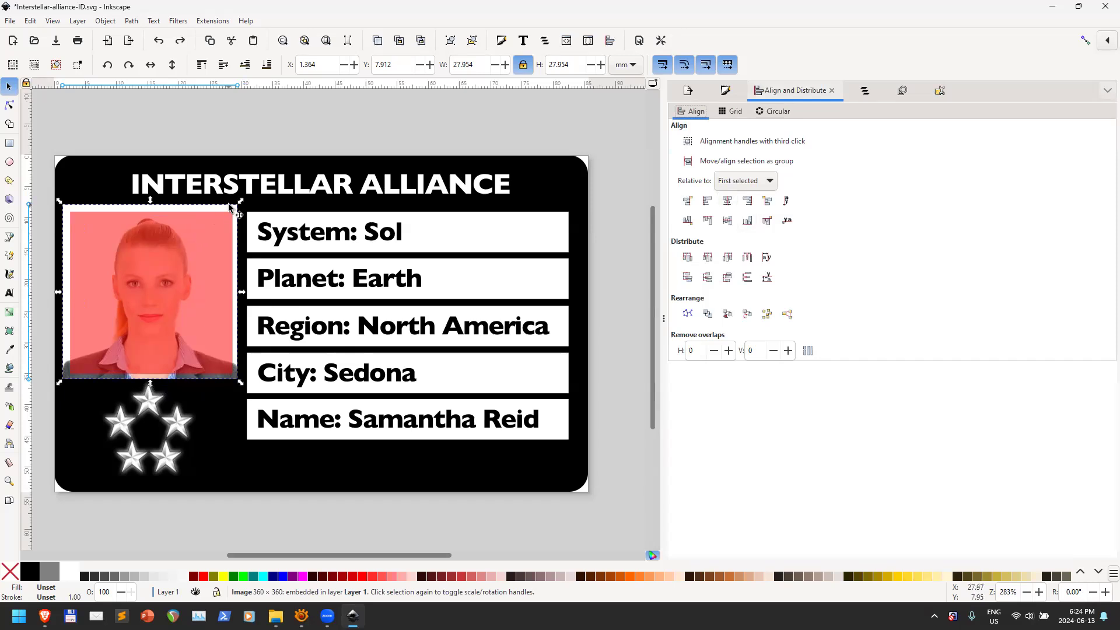
pyautogui.click(200, 272)
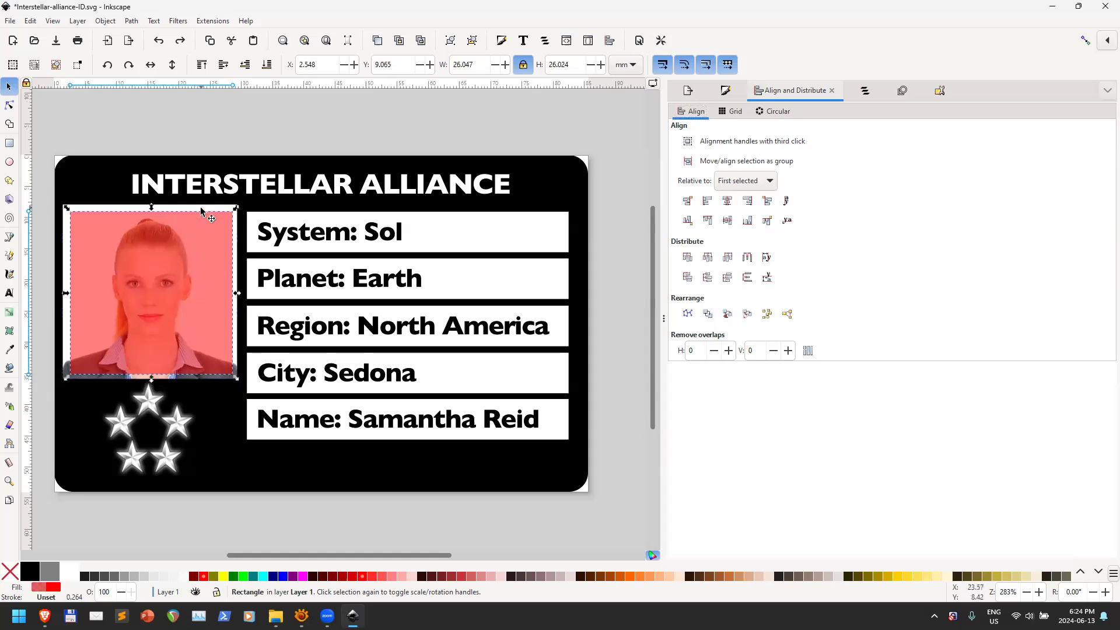
pyautogui.press('Escape')
pyautogui.click(200, 248)
pyautogui.scroll(4, 198, 202)
pyautogui.keyDown('shift'); pyautogui.click(225, 220); pyautogui.keyUp('shift')
pyautogui.scroll(-5, 234, 242)
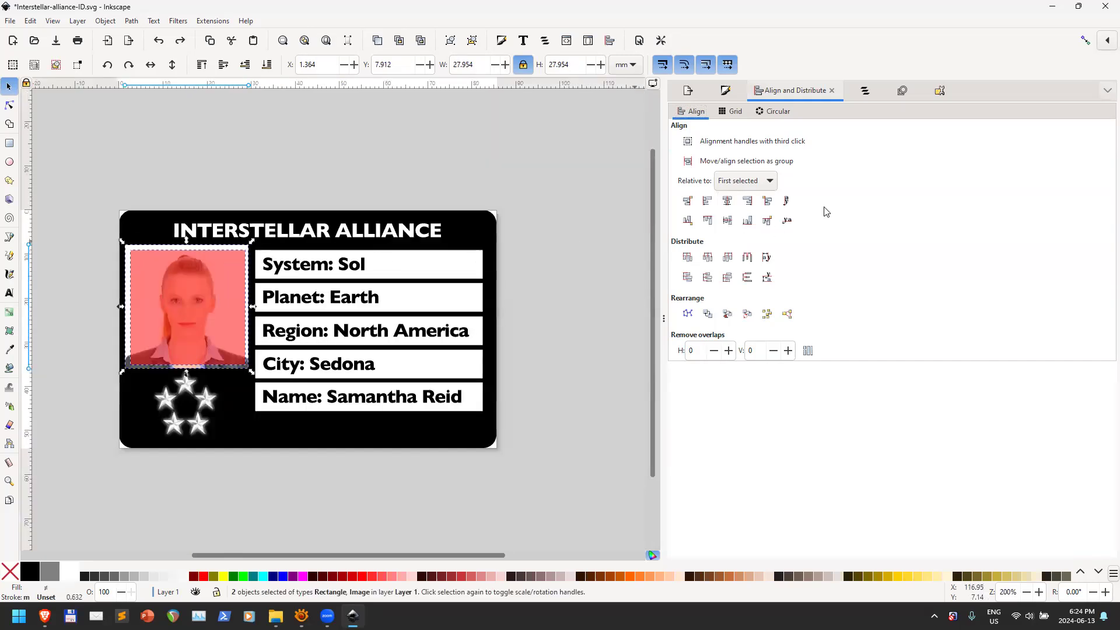
pyautogui.click(728, 201)
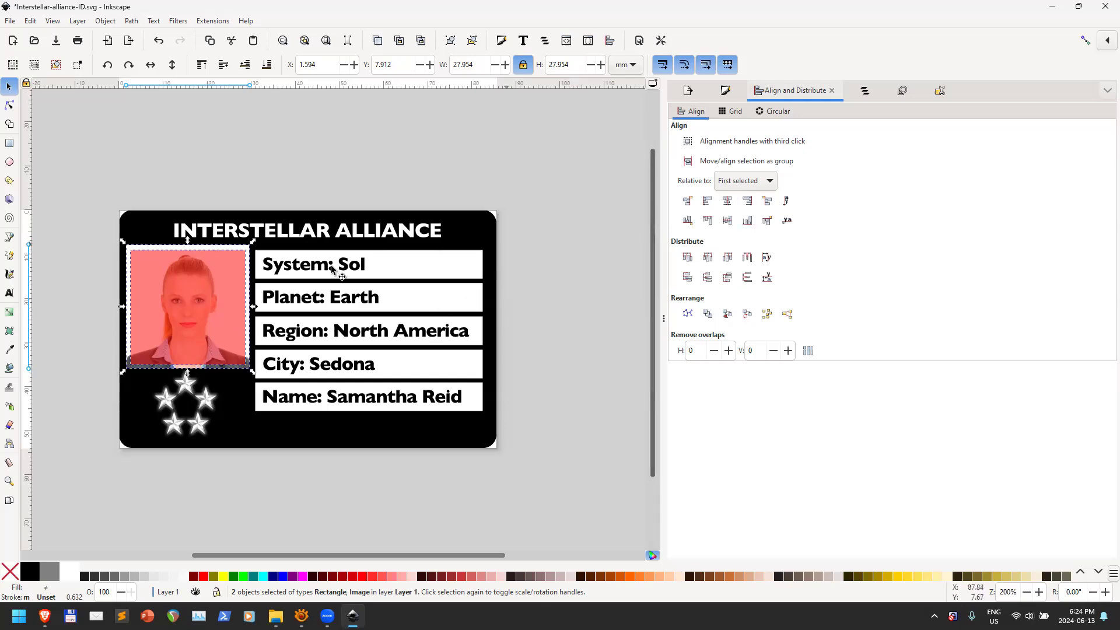
pyautogui.click(866, 92)
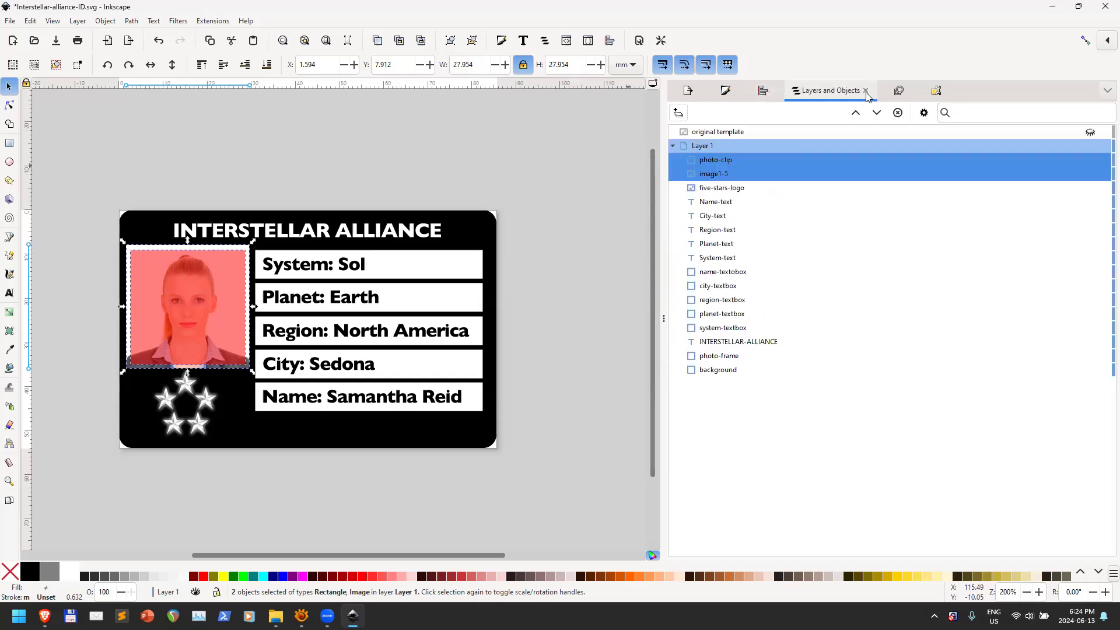
# Select image1-5 and photo-clip, then use Object > Clip > Set Clip to crop the photo
pyautogui.click(727, 178)
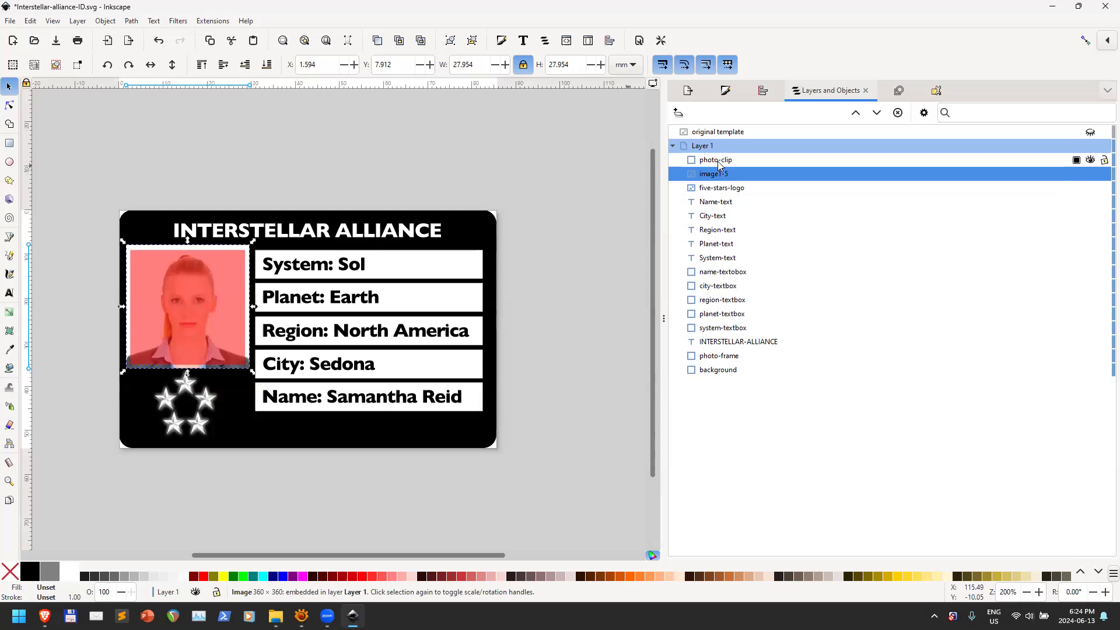
pyautogui.keyDown('ctrl'); pyautogui.click(721, 160); pyautogui.keyUp('ctrl')
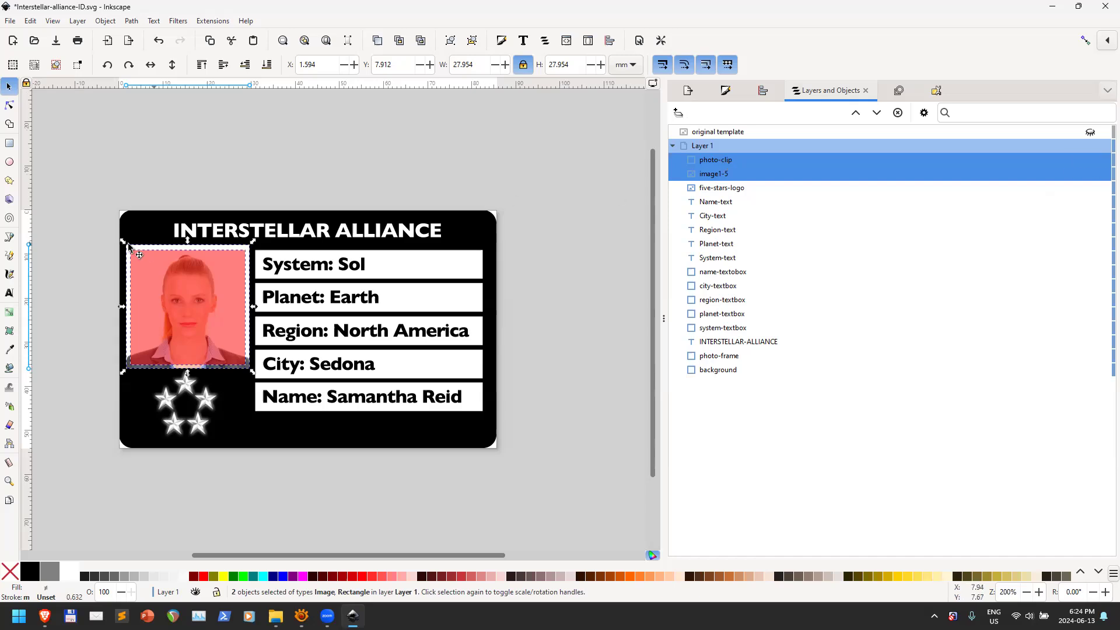
pyautogui.click(101, 24)
pyautogui.moveTo(130, 174)
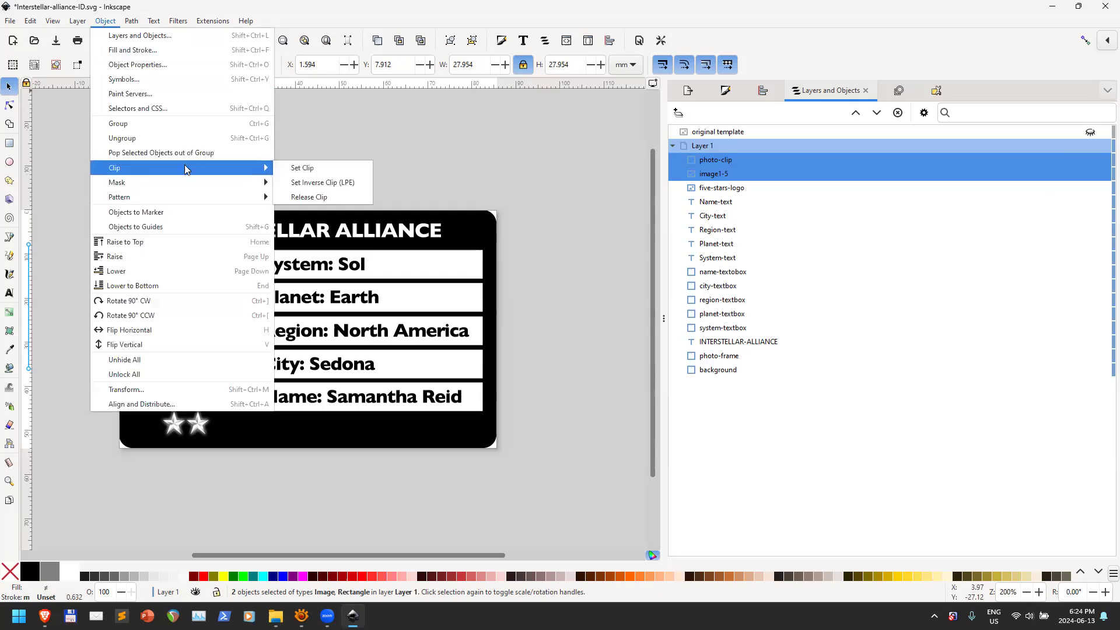
pyautogui.click(326, 167)
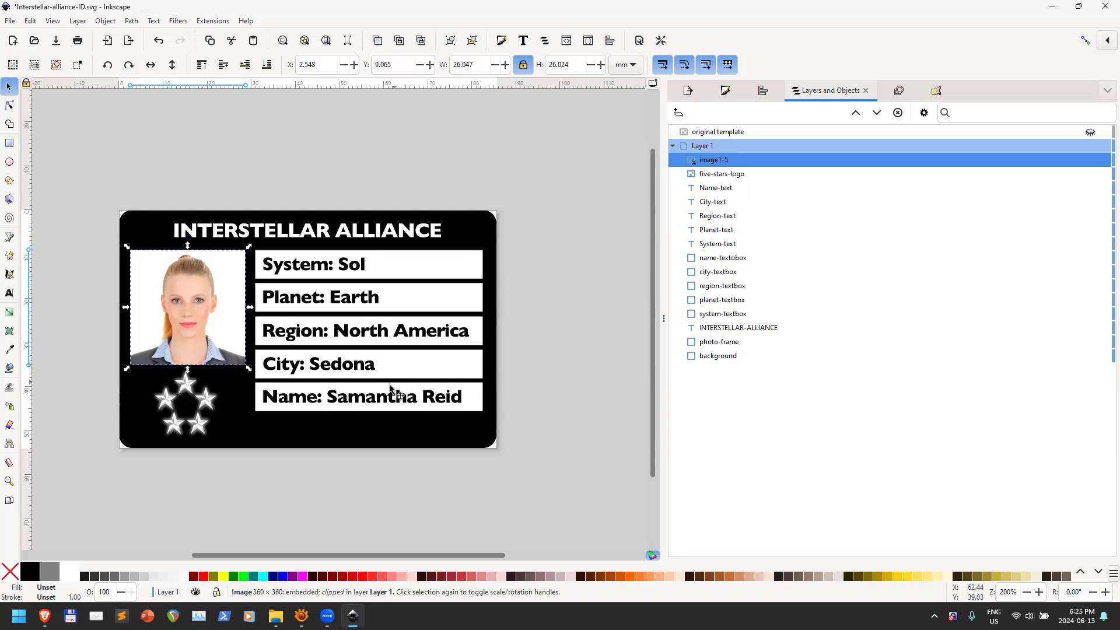
# Append the cardholder's surname to the end of the Name line
pyautogui.click(8, 293)
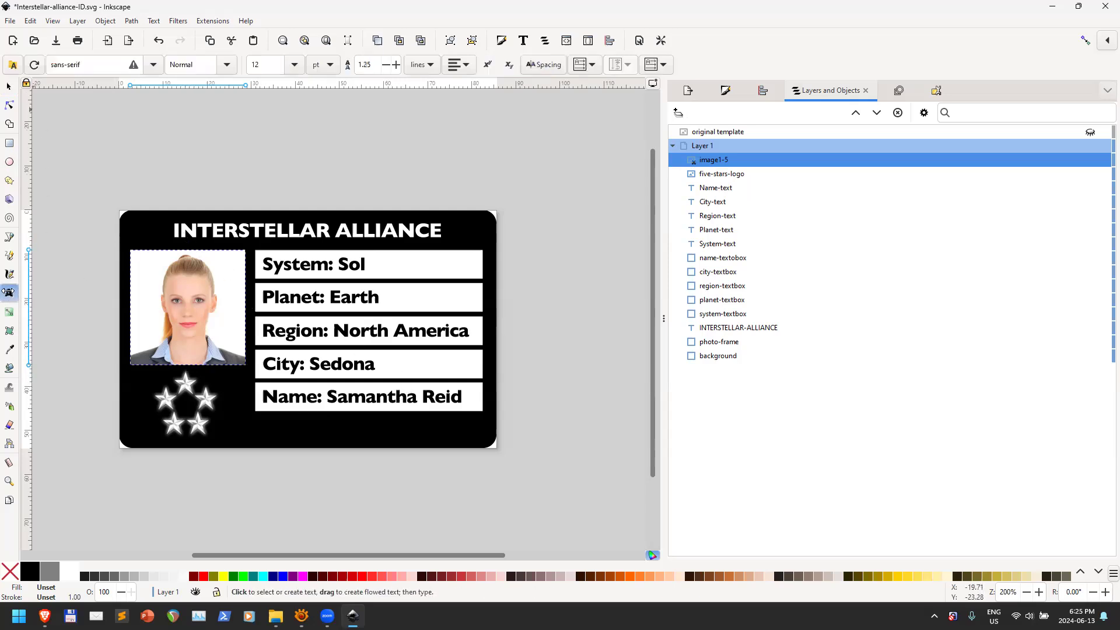
pyautogui.click(367, 396)
pyautogui.press('End')
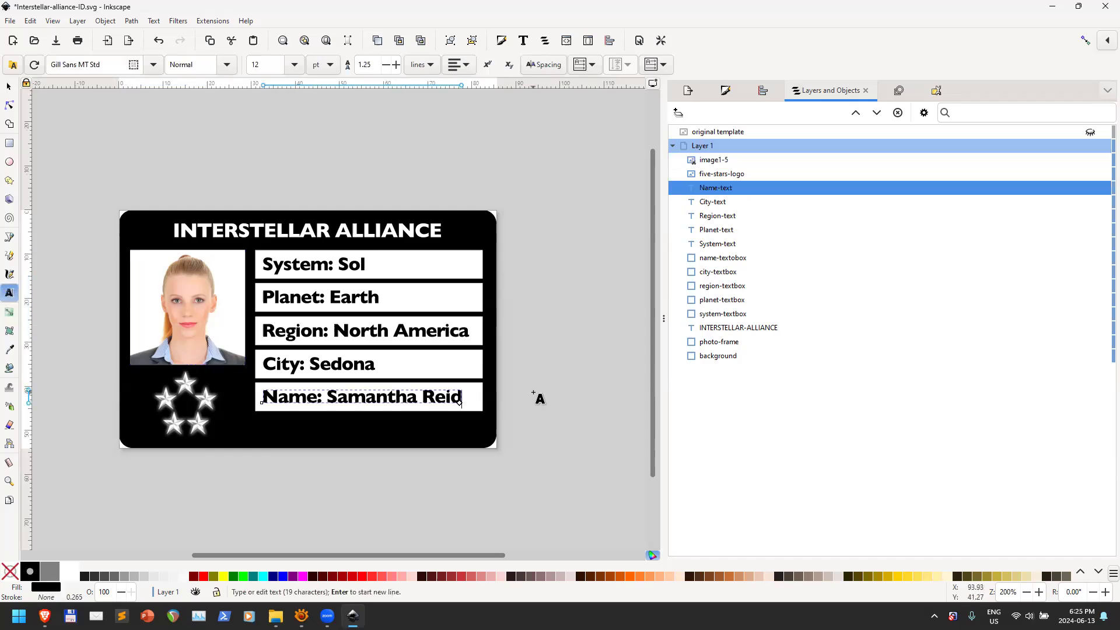
pyautogui.write('Vegorov')
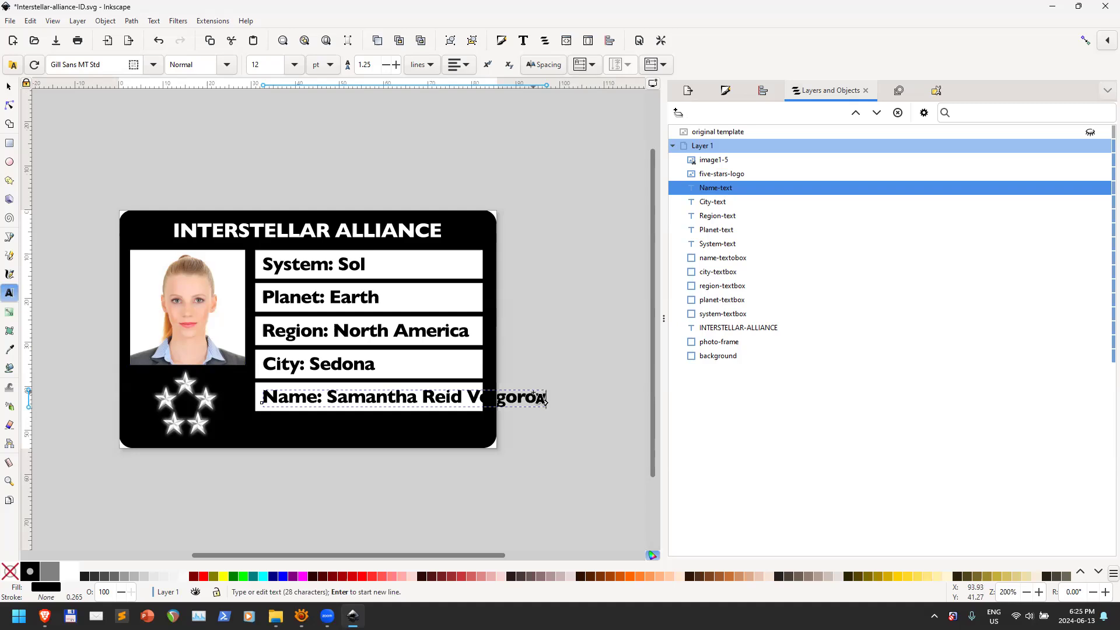
pyautogui.write('a')
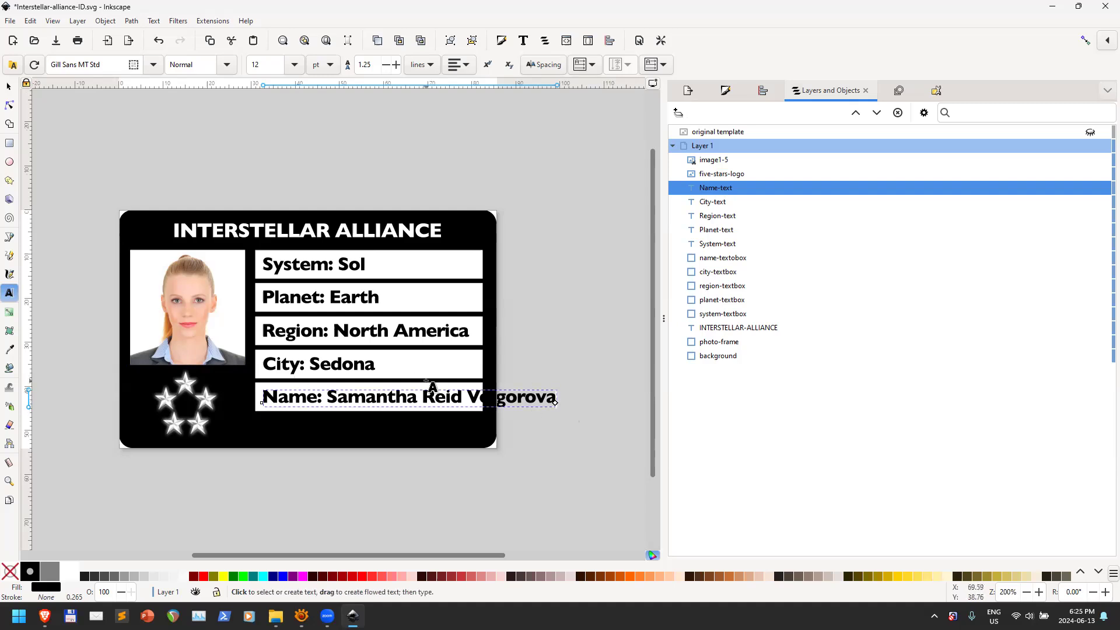
# Reduce the Name line's font size step by step to 9 pt
pyautogui.click(294, 64)
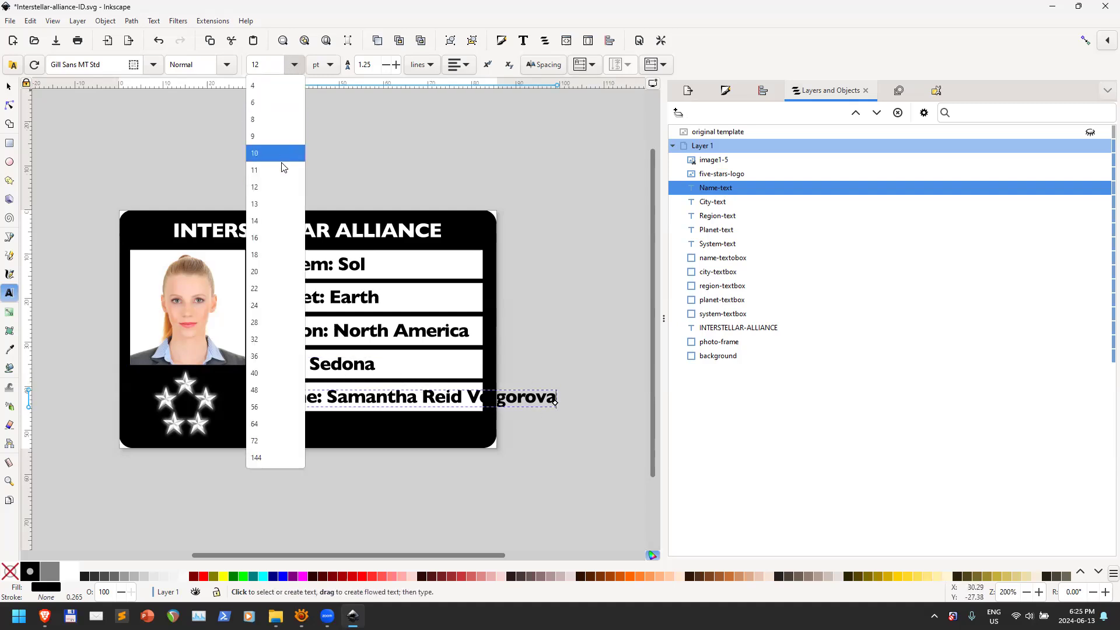
pyautogui.click(280, 168)
pyautogui.click(295, 64)
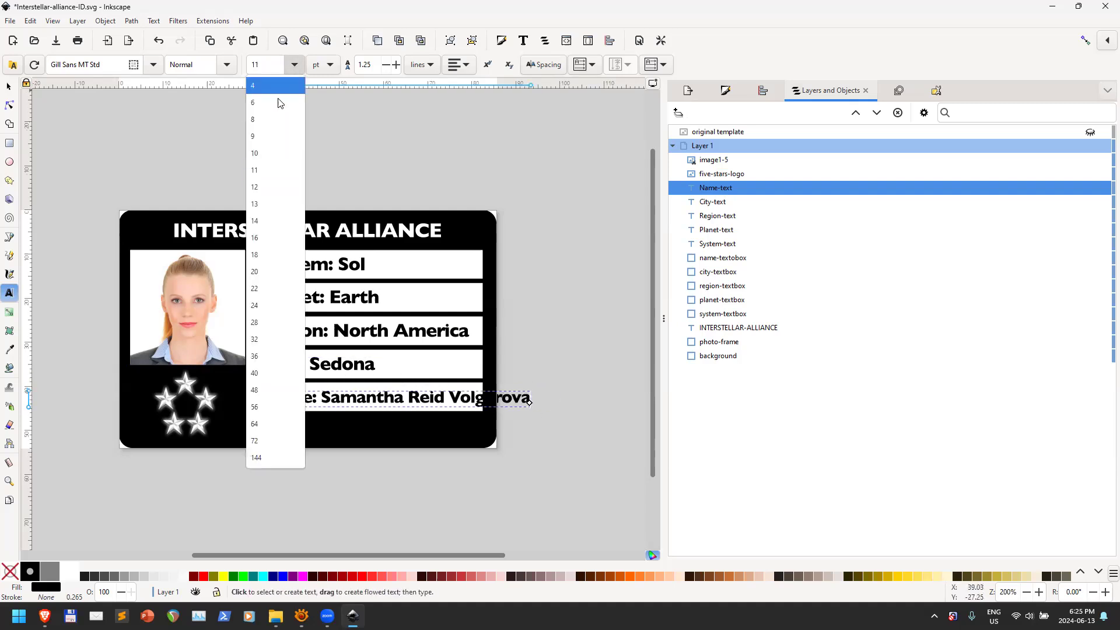
pyautogui.click(269, 151)
pyautogui.click(294, 64)
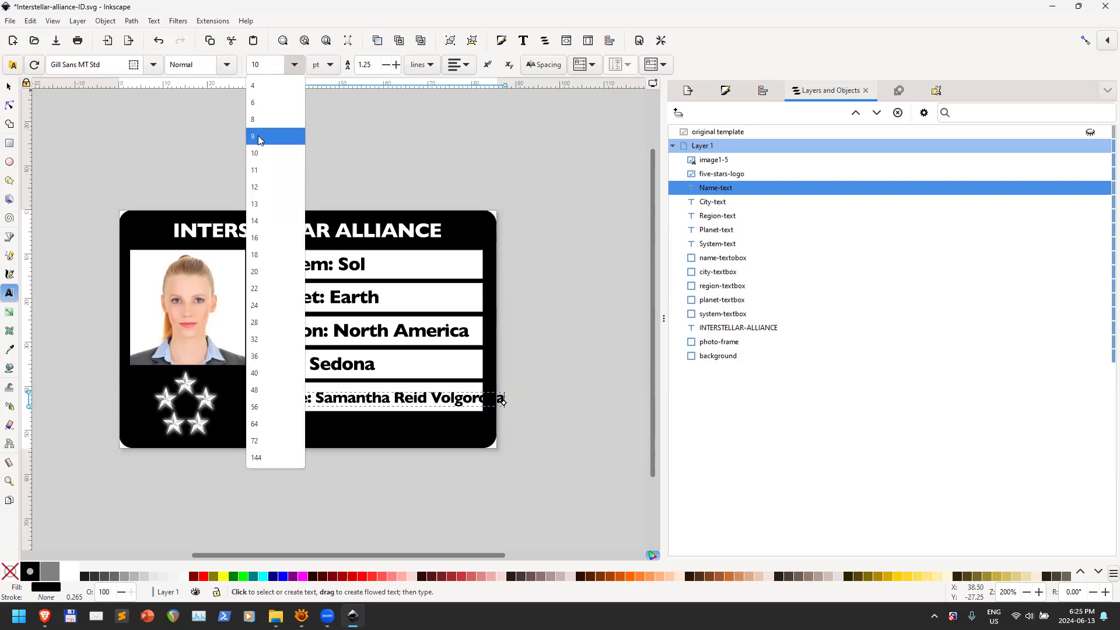
pyautogui.click(258, 135)
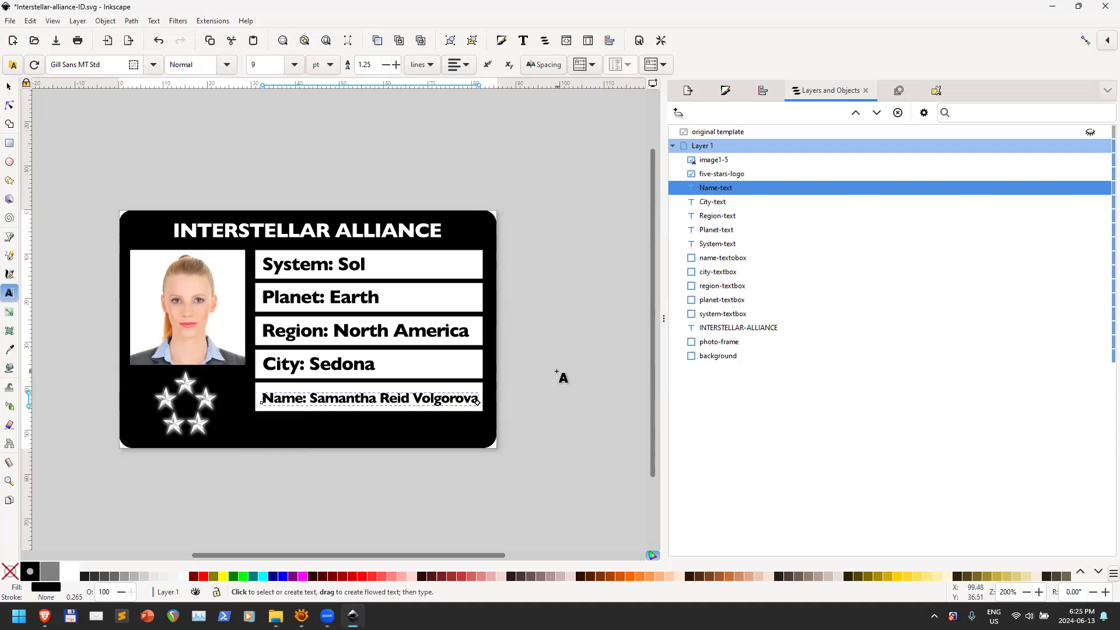
# Move the 9 pt Name text to the right within its field
pyautogui.click(10, 87)
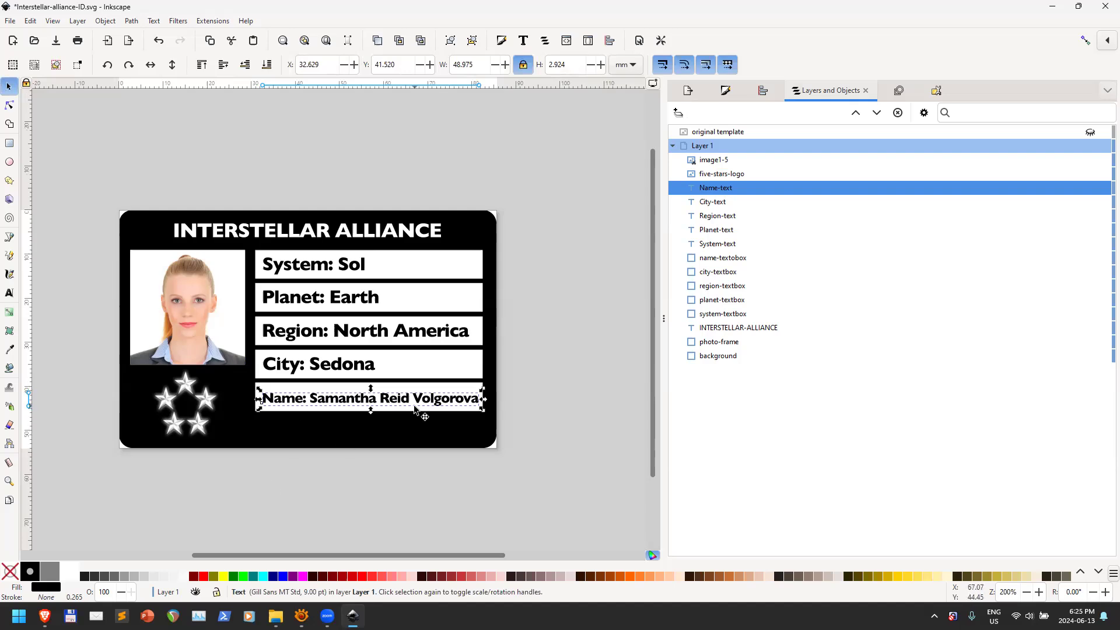
pyautogui.click(272, 400)
pyautogui.press('Up')
pyautogui.press('Up')
pyautogui.press('Up')
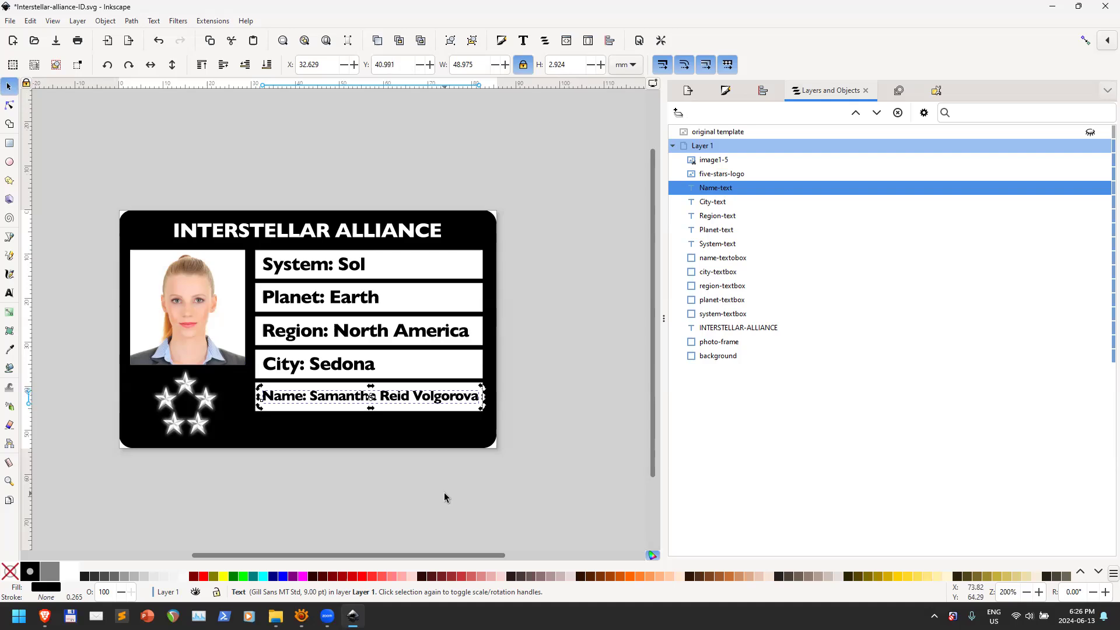
pyautogui.press('Down')
pyautogui.press('Down')
pyautogui.moveTo(318, 398)
pyautogui.mouseDown()
pyautogui.moveTo(342, 405)
pyautogui.moveTo(318, 398)
pyautogui.mouseUp()
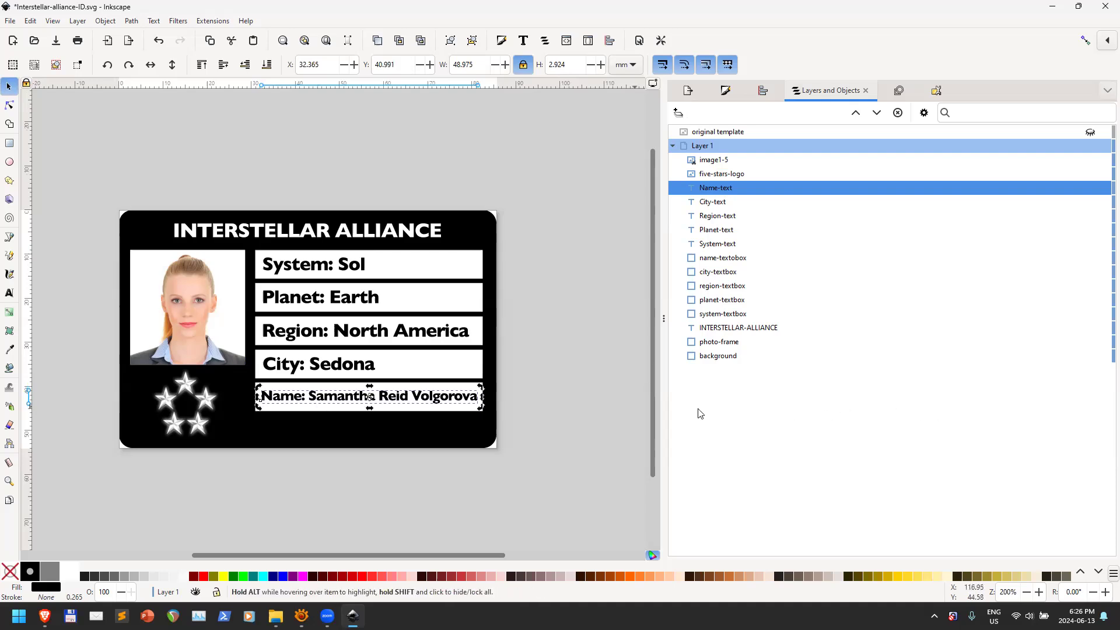
pyautogui.moveTo(316, 399); pyautogui.dragTo(337, 399)
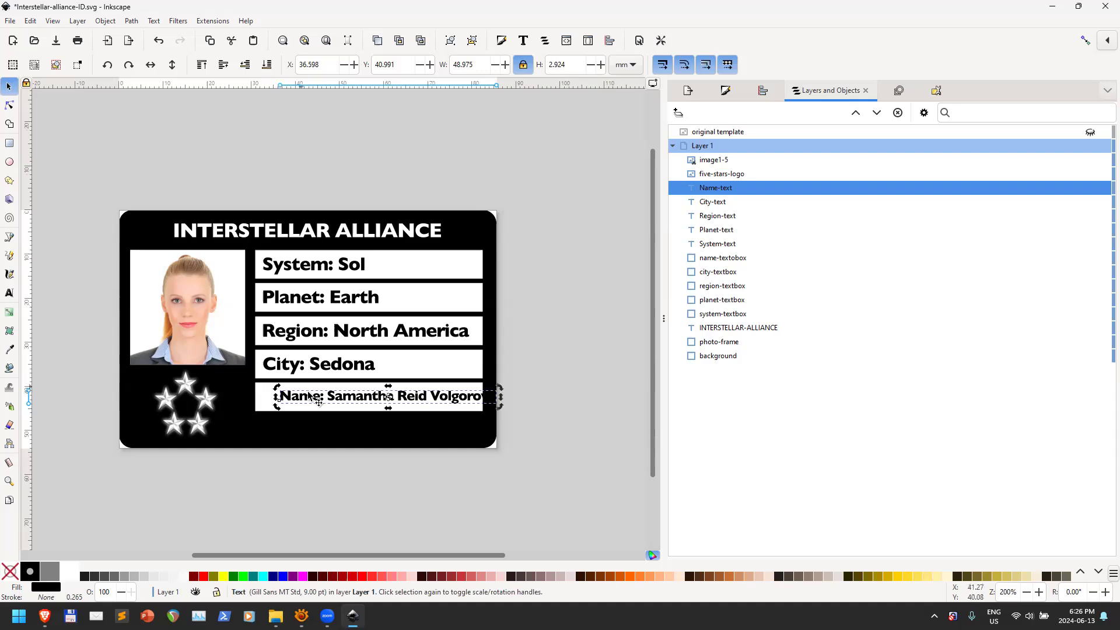
pyautogui.click(283, 366)
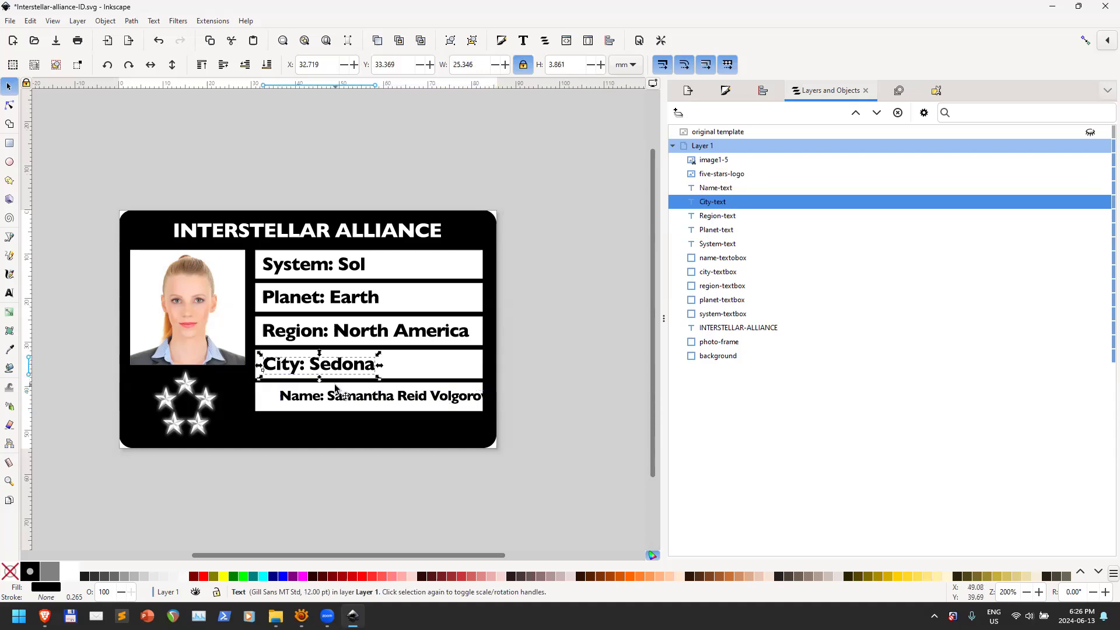
# Align the left edges of the Name and City: Sedona texts, then deselect both
pyautogui.keyDown('shift'); pyautogui.click(290, 396); pyautogui.keyUp('shift')
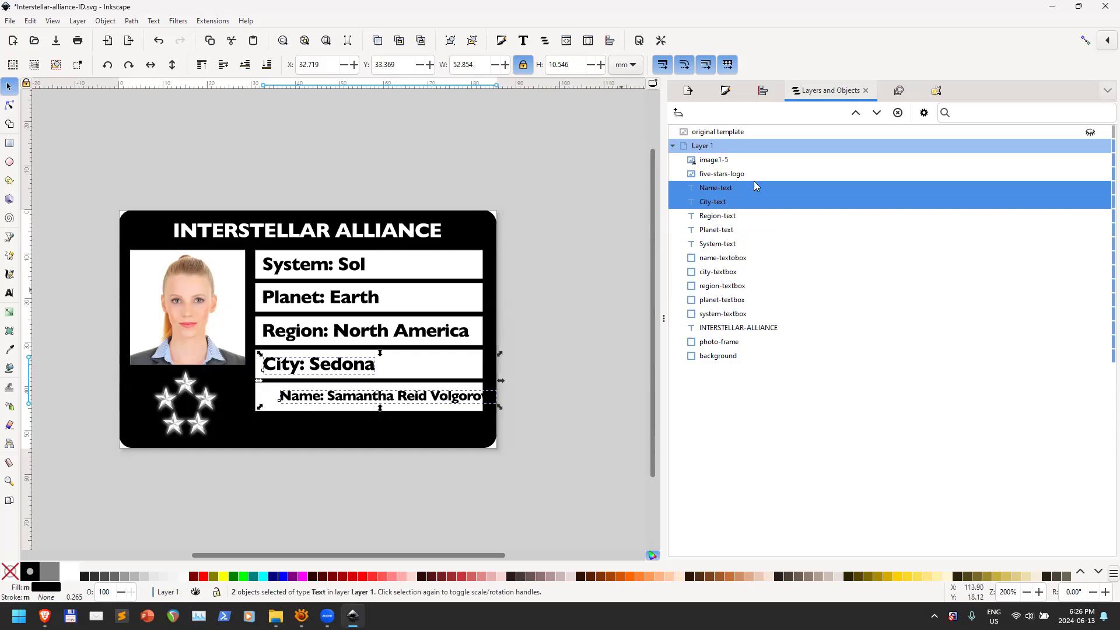
pyautogui.click(762, 90)
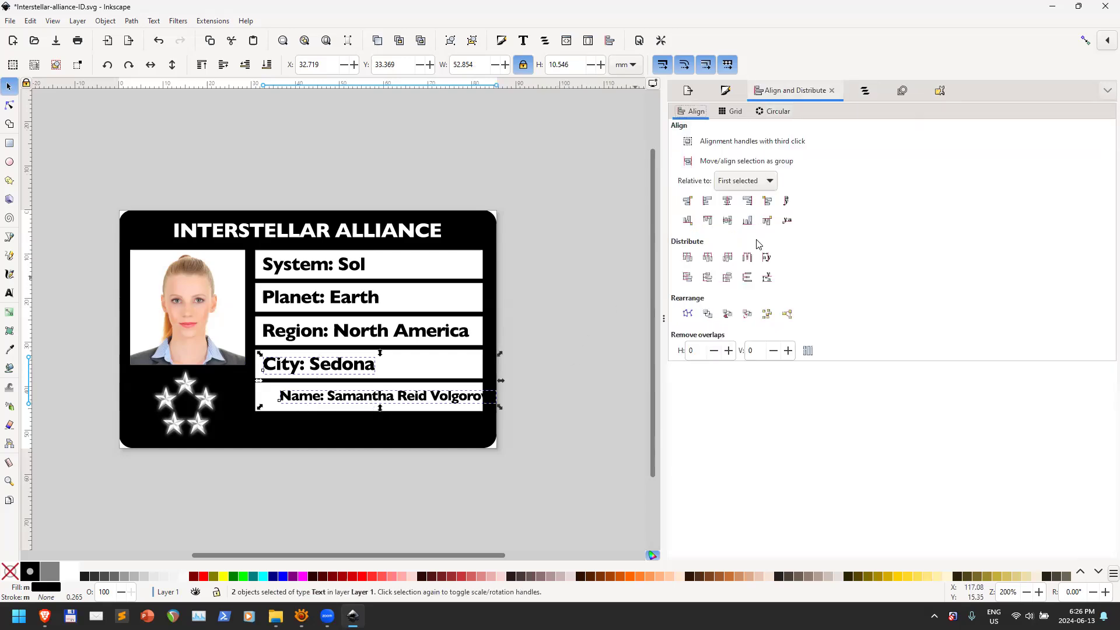
pyautogui.click(708, 201)
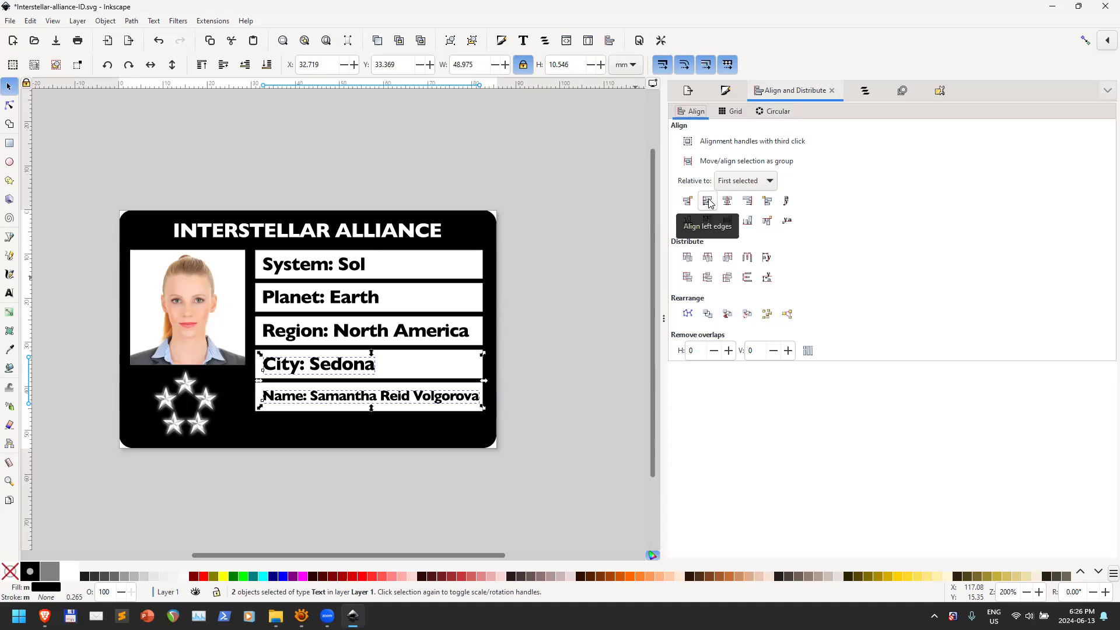
pyautogui.click(581, 391)
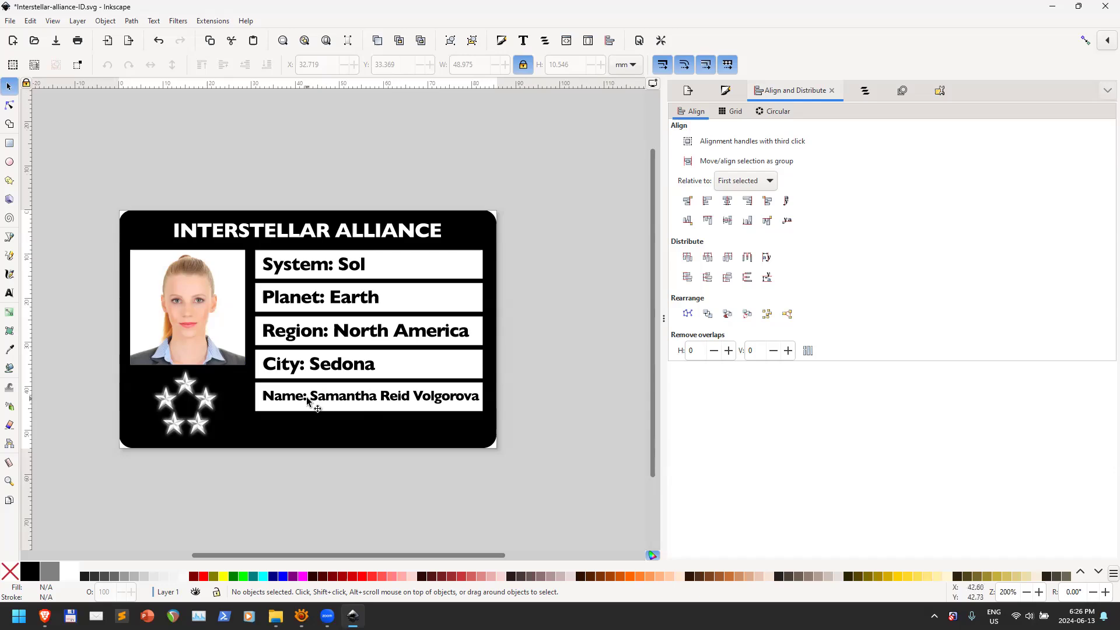
# Undo the resize and surname, then delete the name so only 'Name:' remains
pyautogui.hotkey('ctrl', 'z')
pyautogui.hotkey('ctrl', 'z')
pyautogui.hotkey('ctrl', 'z')
pyautogui.hotkey('ctrl', 'z')
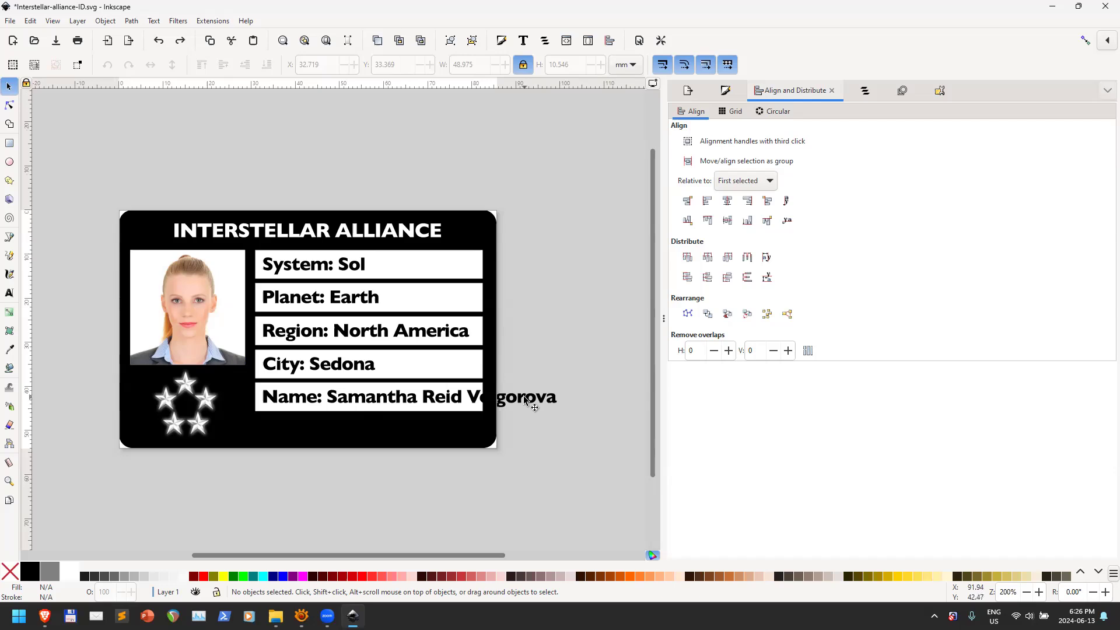
pyautogui.hotkey('ctrl', 'z')
pyautogui.hotkey('ctrl', 'z')
pyautogui.hotkey('ctrl', 'z')
pyautogui.hotkey('ctrl', 'z')
pyautogui.hotkey('ctrl', 'z')
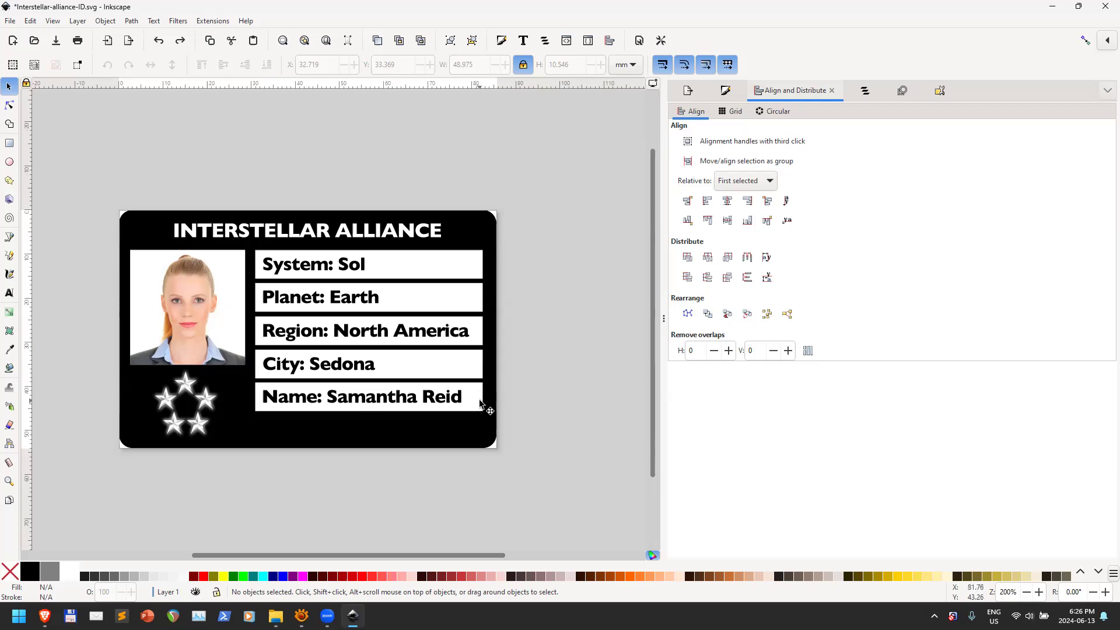
pyautogui.click(8, 292)
pyautogui.moveTo(326, 392); pyautogui.dragTo(481, 397)
pyautogui.press('BackSpace')
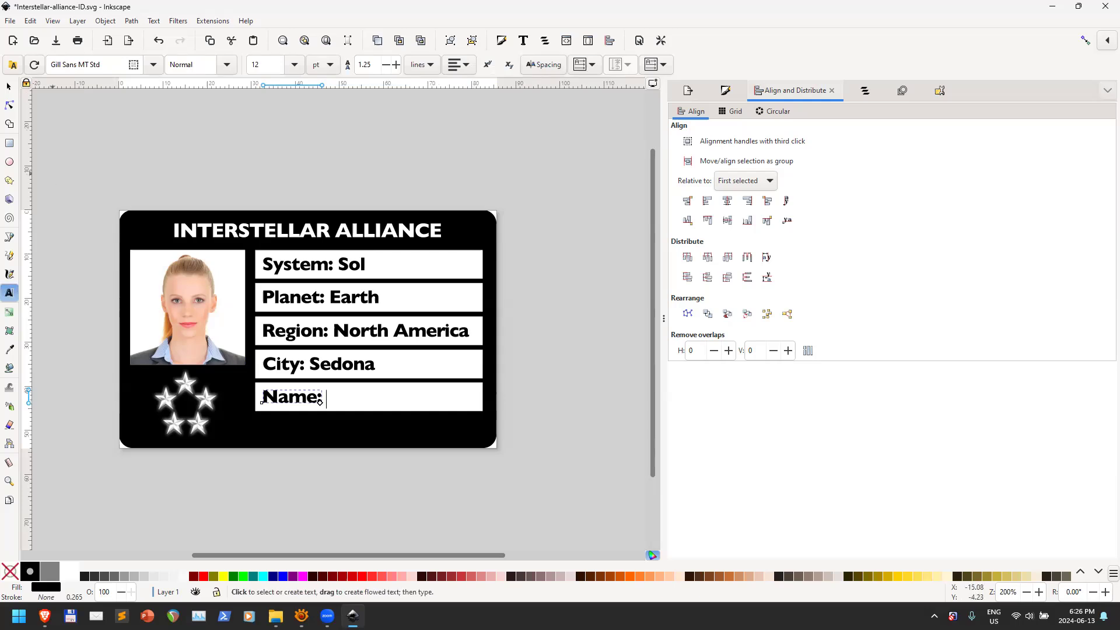
pyautogui.click(9, 86)
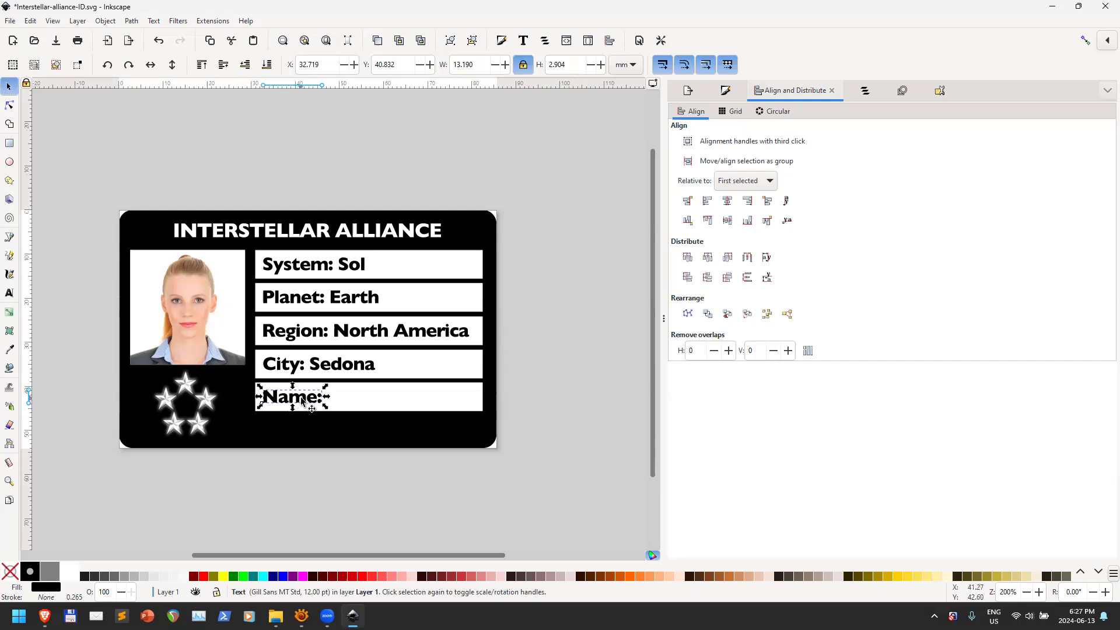
# Duplicate the Name: label and place the copy to the right of the original
pyautogui.press('ctrl')
pyautogui.moveTo(304, 398); pyautogui.dragTo(376, 399)
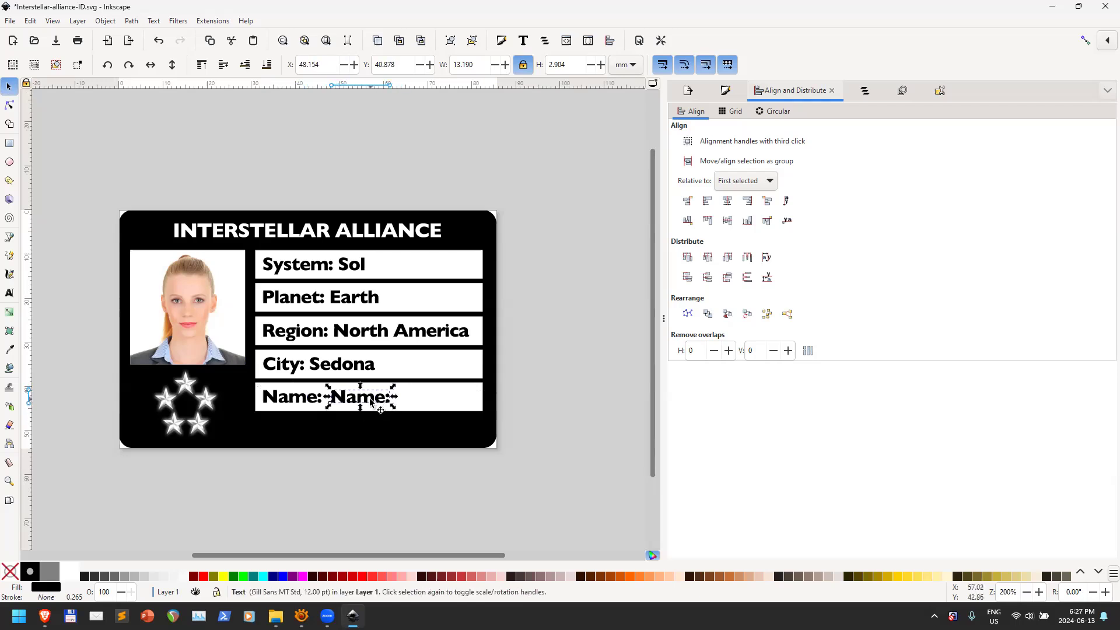
pyautogui.click(371, 400)
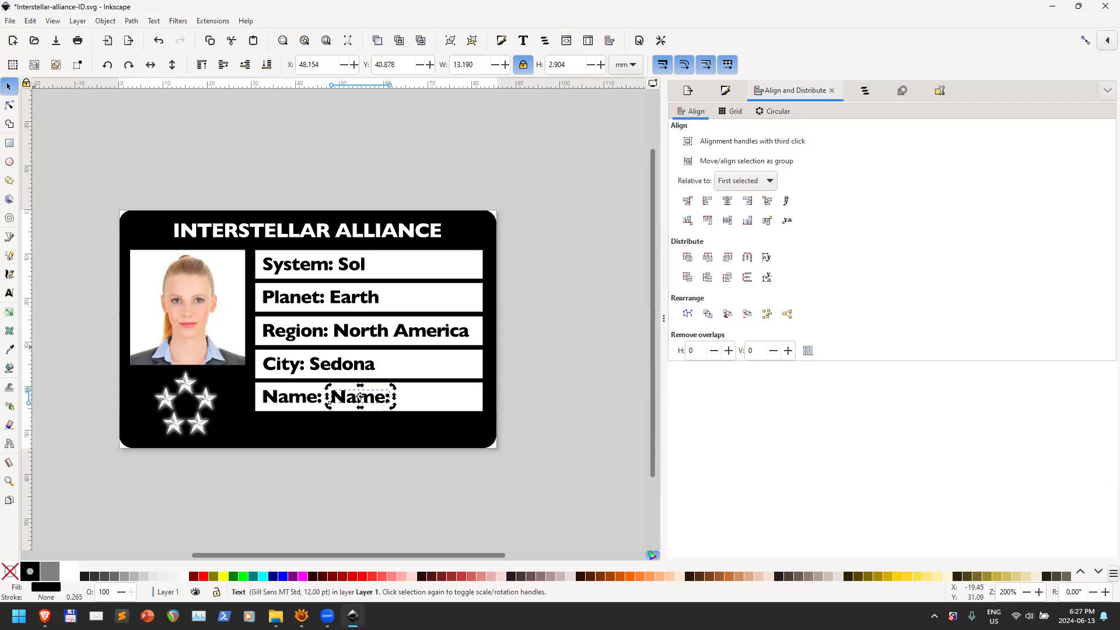
pyautogui.click(10, 292)
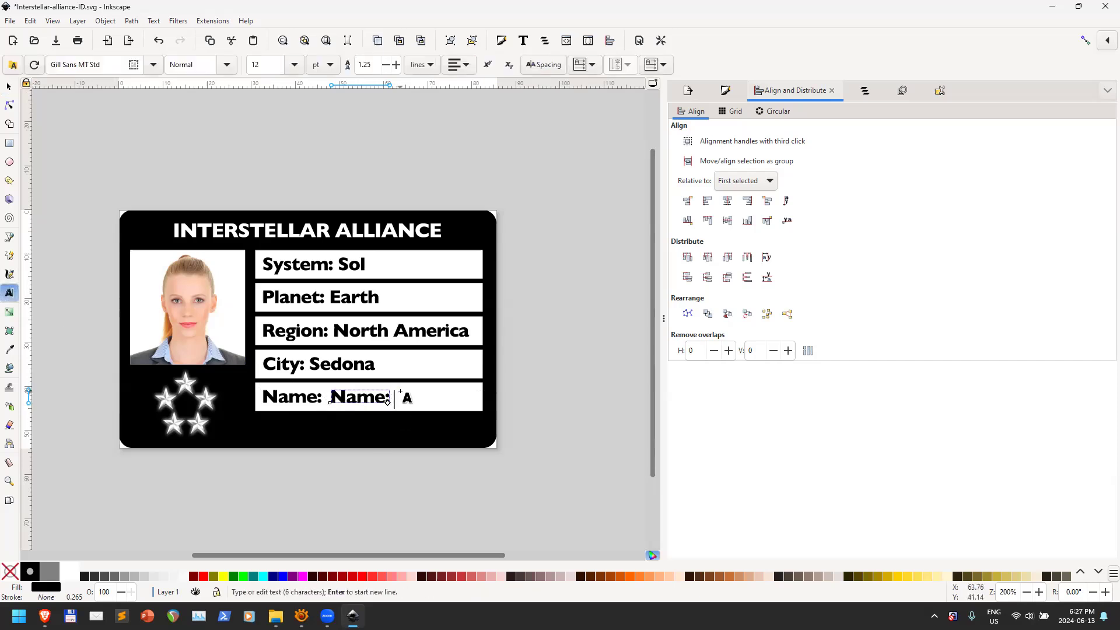
pyautogui.click(430, 387)
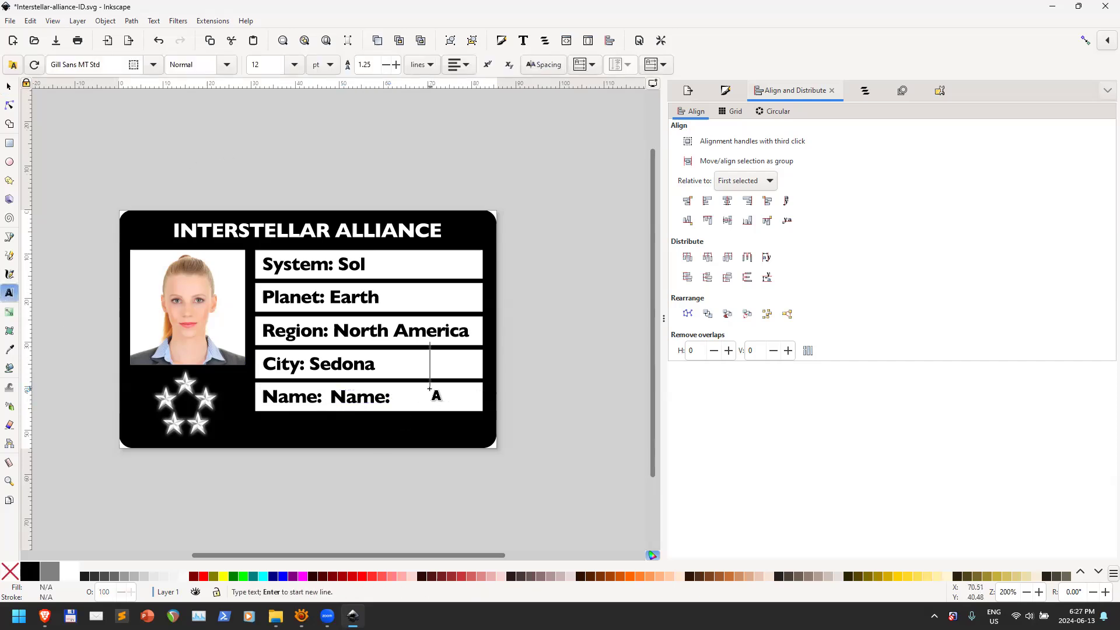
pyautogui.write('text')
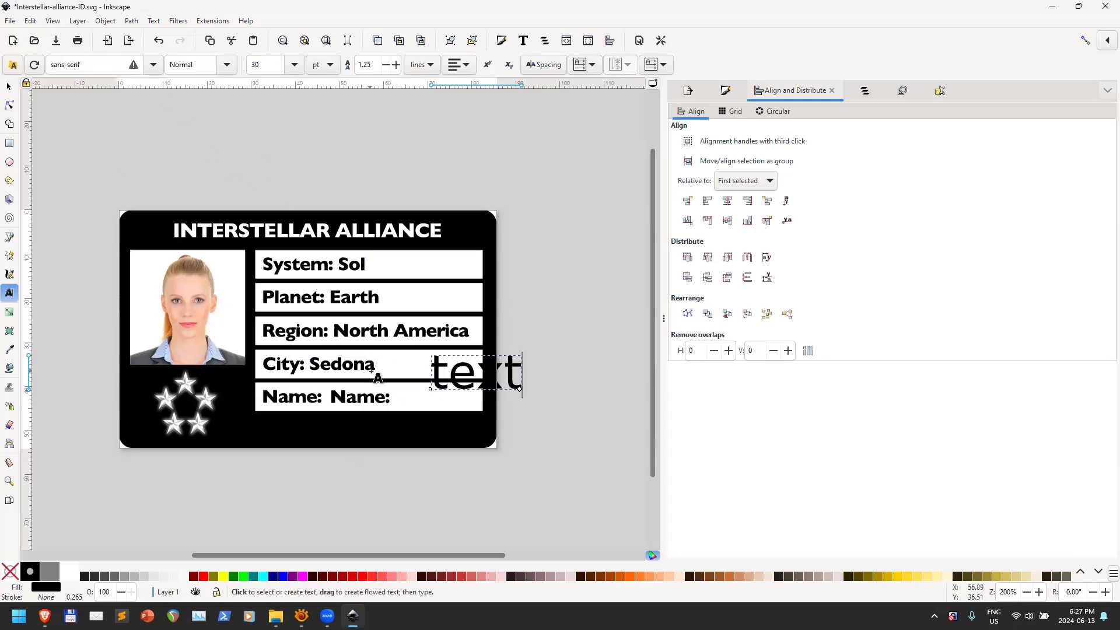
pyautogui.hotkey('ctrl', 'z')
pyautogui.hotkey('ctrl', 'z')
pyautogui.hotkey('ctrl', 'z')
pyautogui.hotkey('ctrl', 'z')
pyautogui.hotkey('ctrl', 'z')
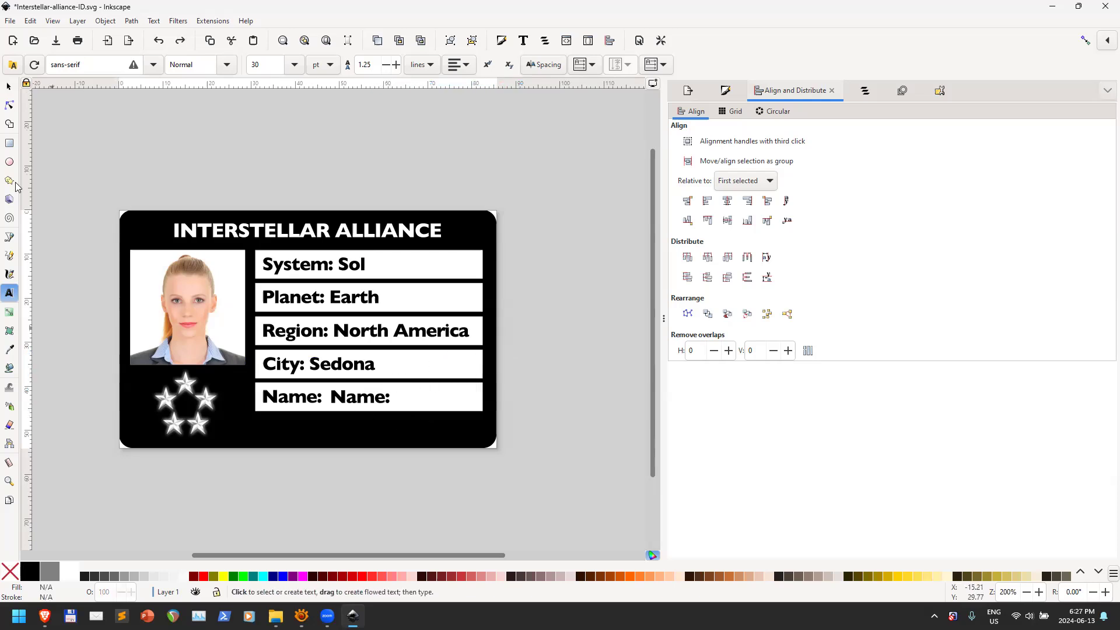
# Replace the copied label's text with the cardholder's full name and set it to 8 pt
pyautogui.click(356, 396)
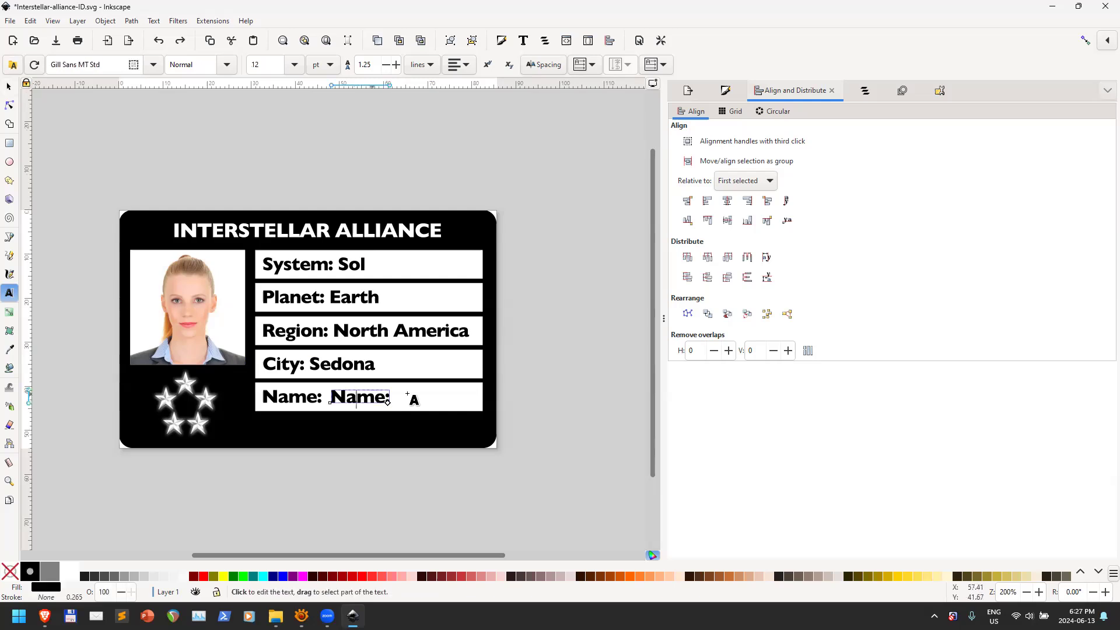
pyautogui.hotkey('ctrl', 'a')
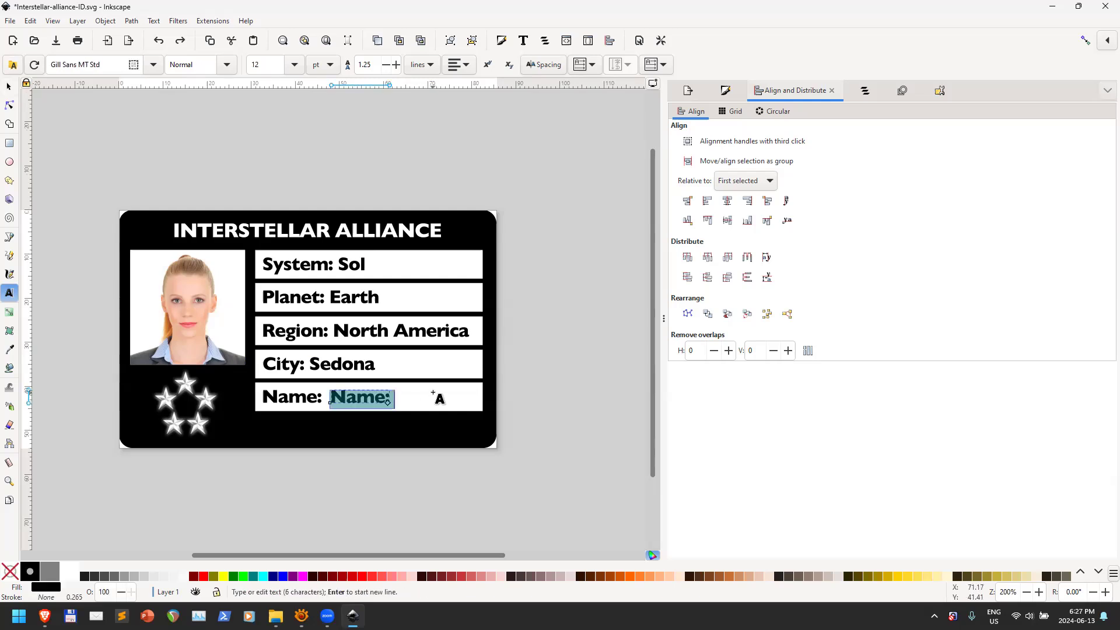
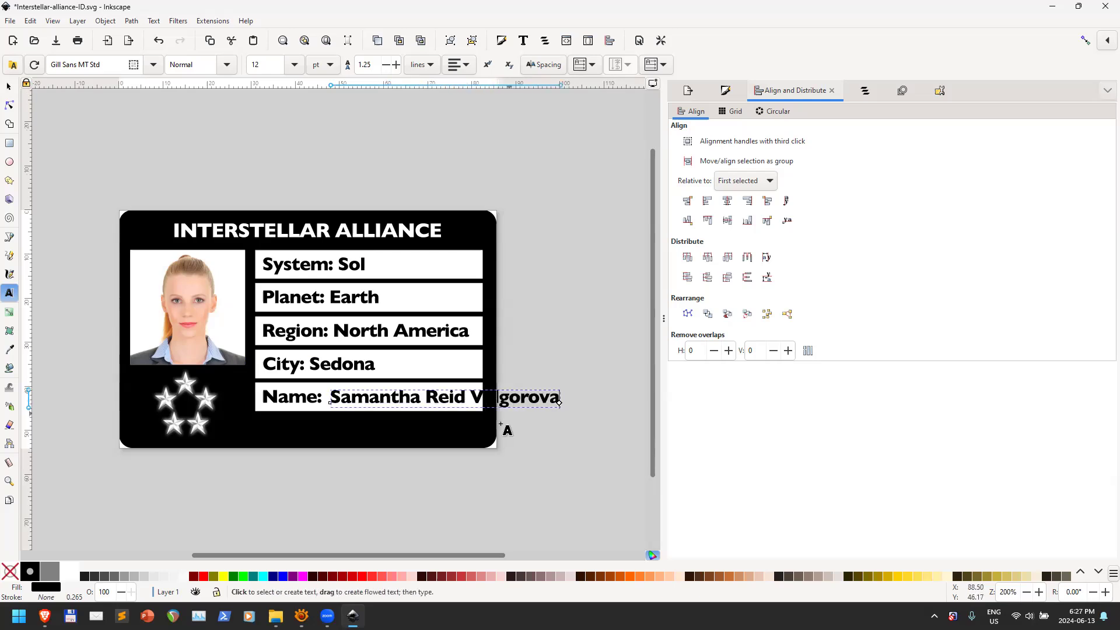
pyautogui.click(294, 65)
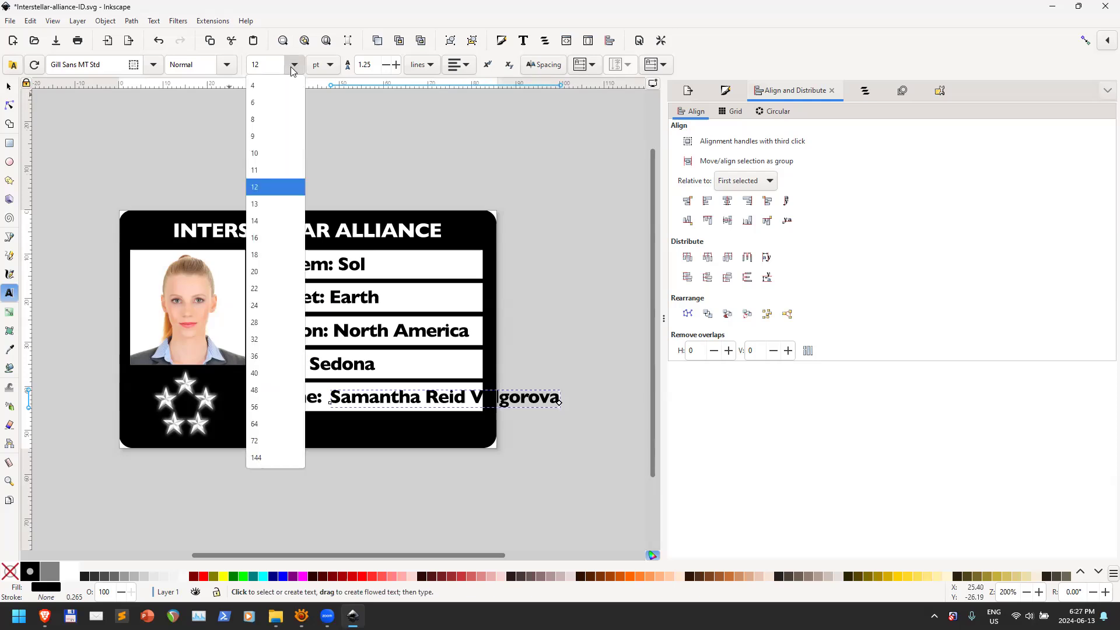
pyautogui.click(275, 119)
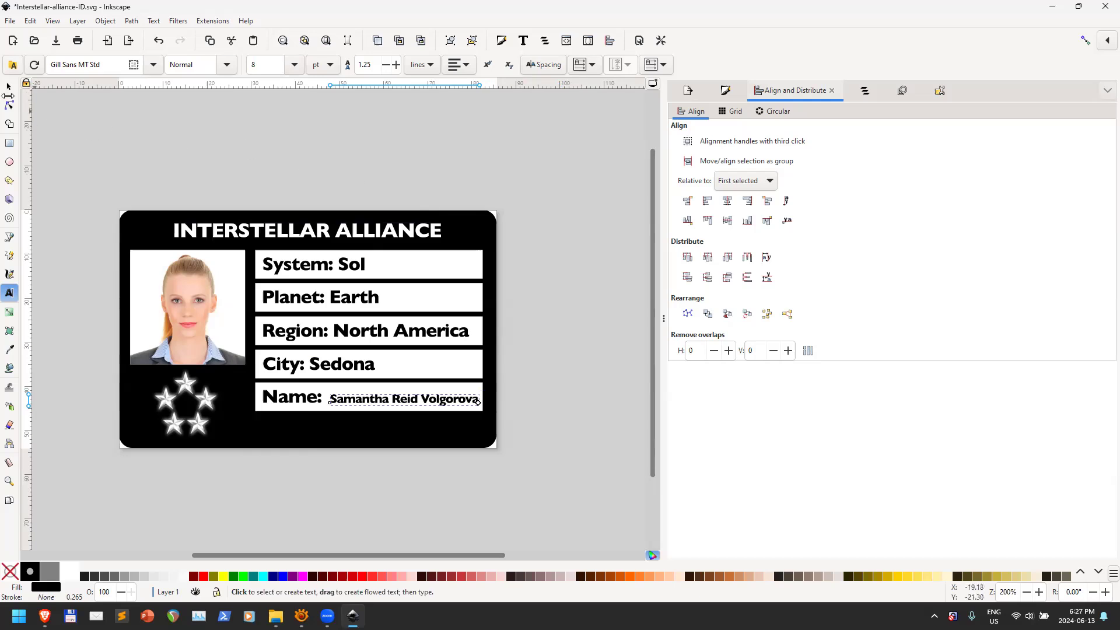
pyautogui.click(8, 86)
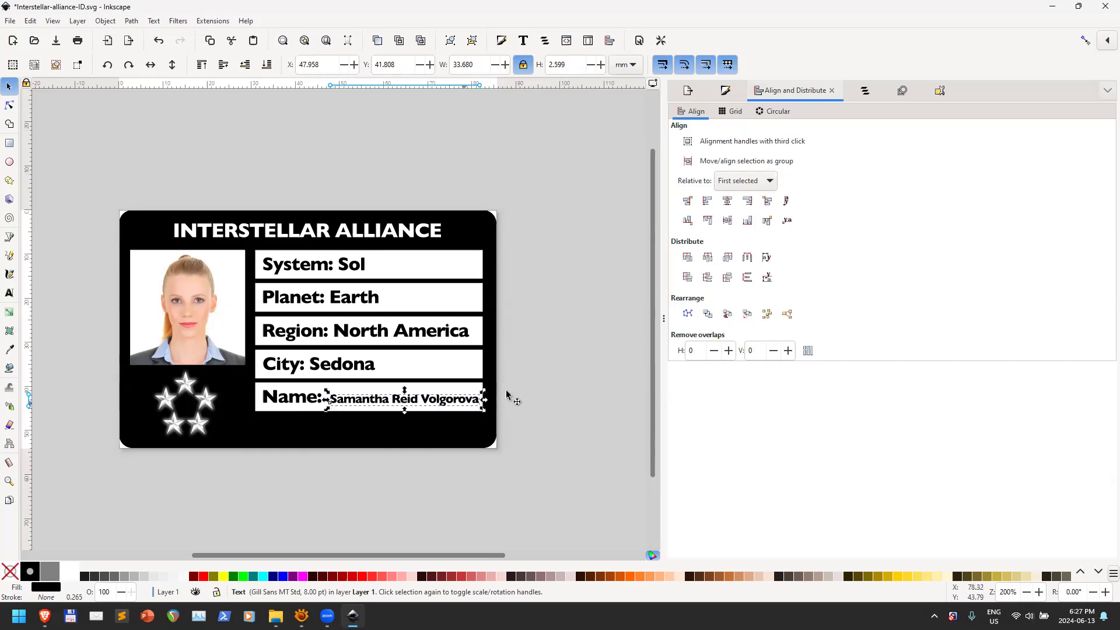
# Align the full name text's anchors with the Name: label so both share one baseline
pyautogui.click(576, 368)
pyautogui.moveTo(365, 400); pyautogui.dragTo(362, 400)
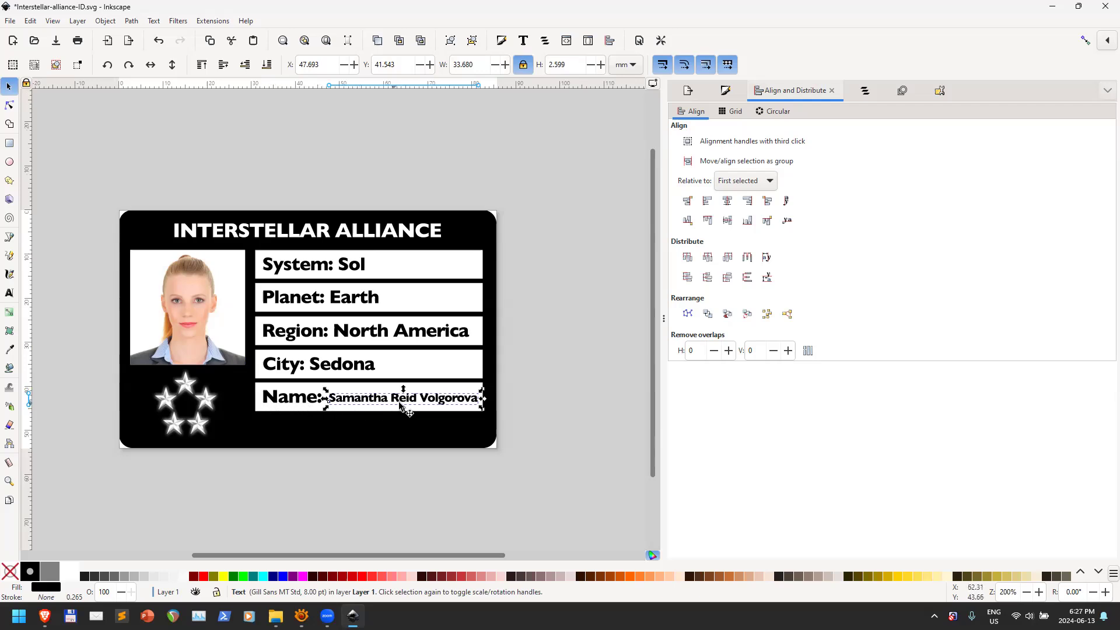
pyautogui.keyDown('ctrl'); pyautogui.scroll(3, 411, 404); pyautogui.keyUp('ctrl')
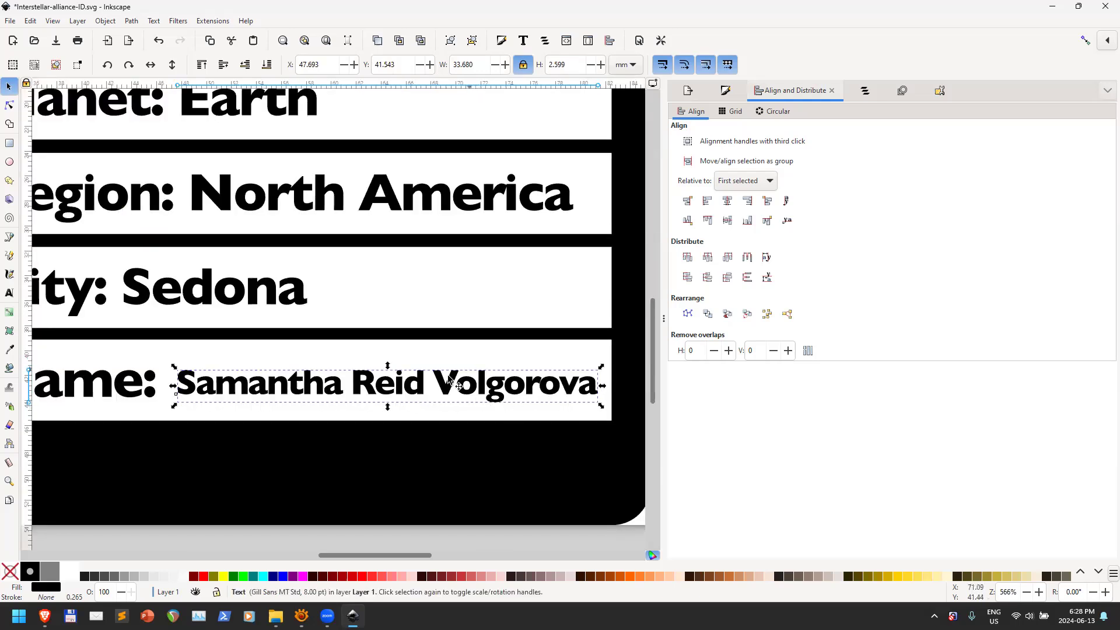
pyautogui.click(120, 382)
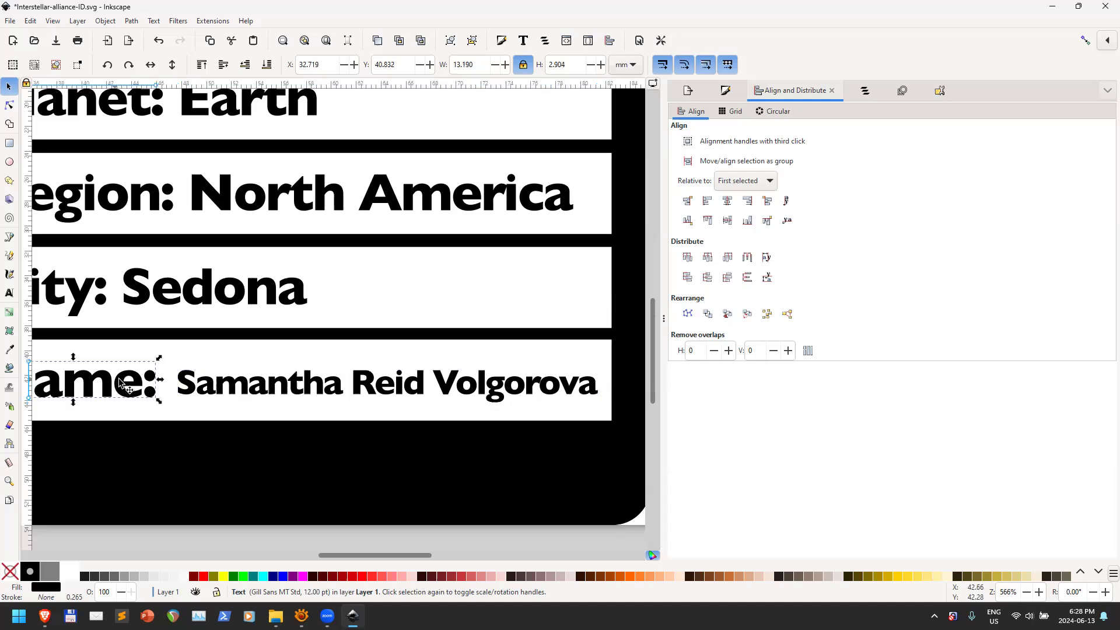
pyautogui.keyDown('shift'); pyautogui.click(245, 388); pyautogui.keyUp('shift')
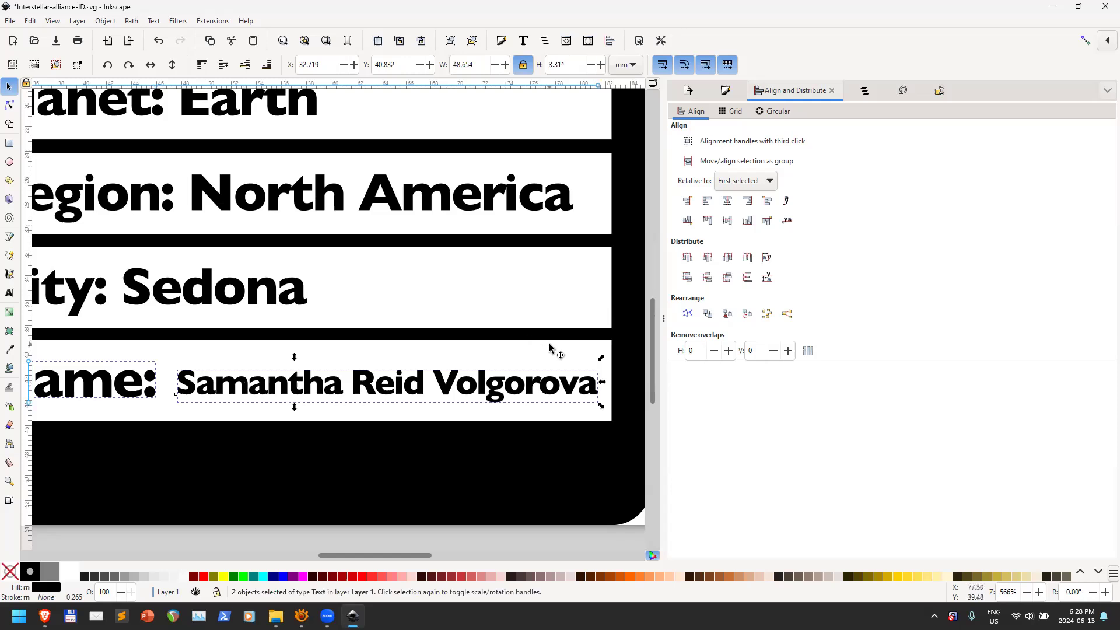
pyautogui.click(748, 221)
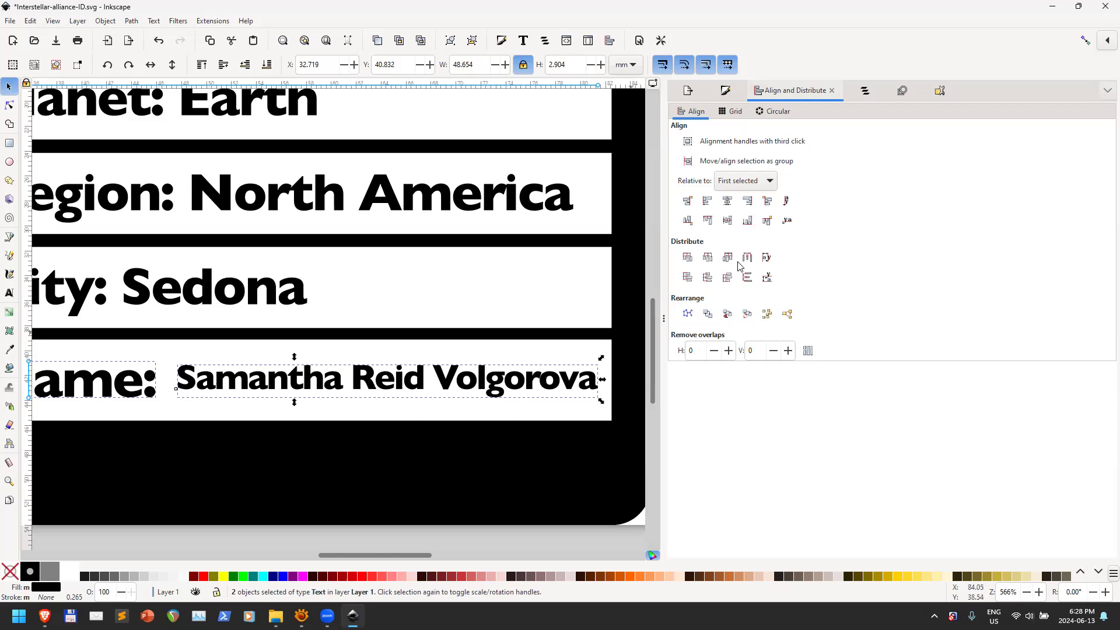
pyautogui.click(786, 221)
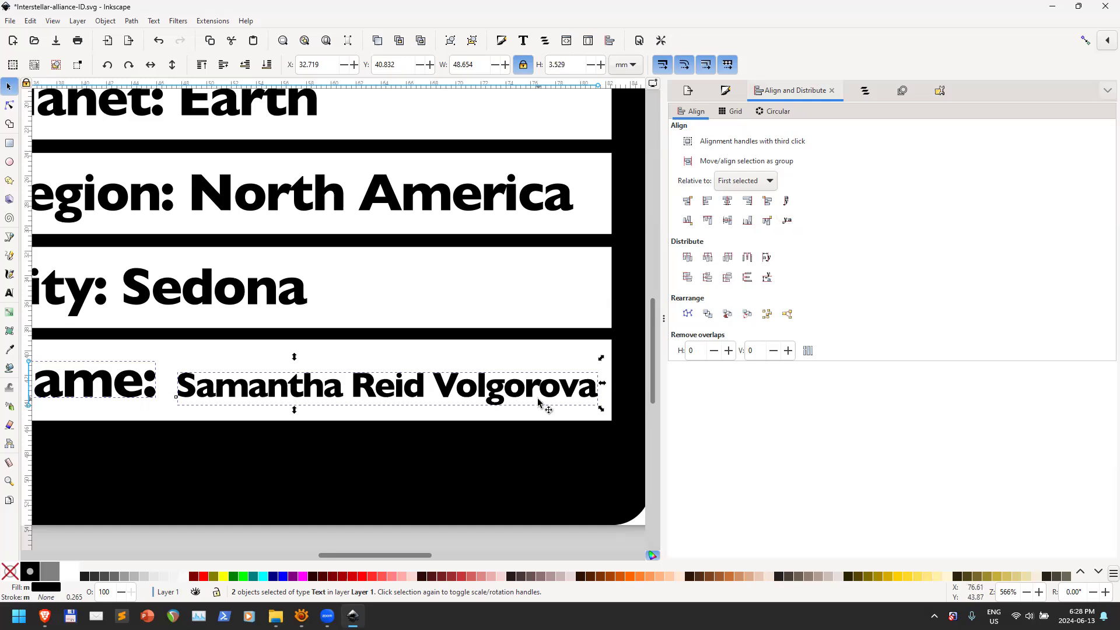
pyautogui.scroll(-3, 331, 404)
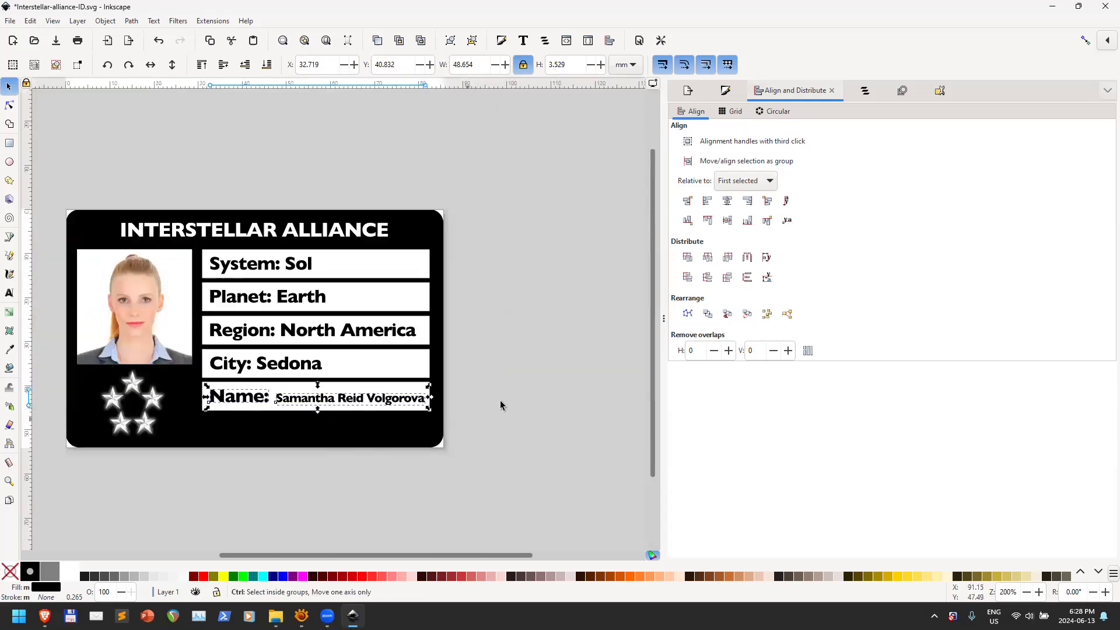
pyautogui.click(528, 367)
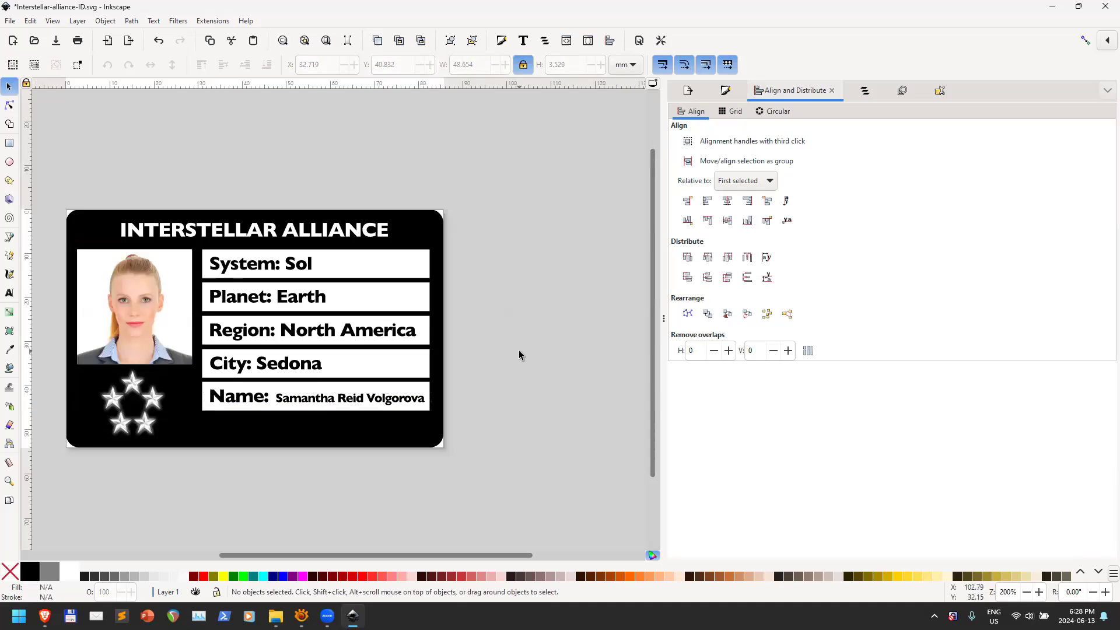
pyautogui.click(12, 21)
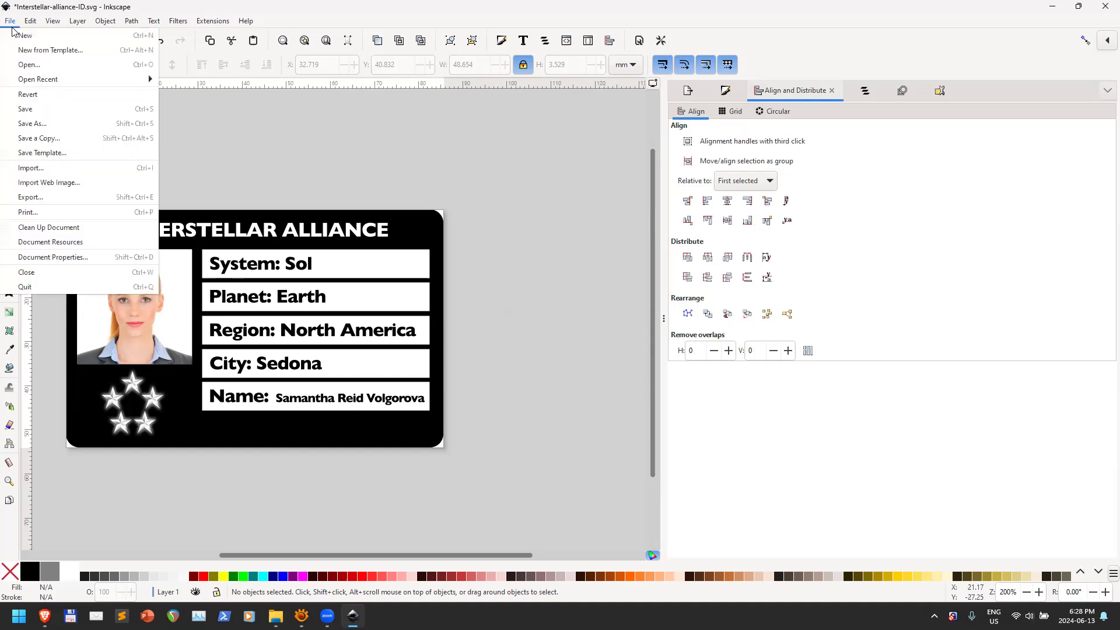
# Export the whole document area as PDF to Interstellar-alliance-ID.pdf
pyautogui.click(56, 197)
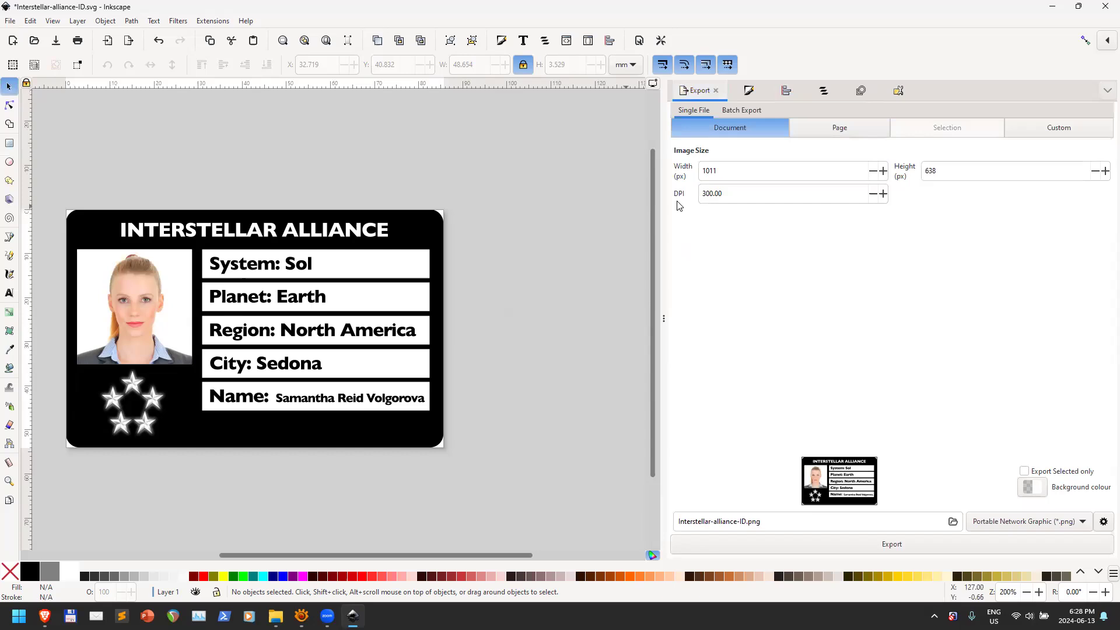
pyautogui.moveTo(754, 193); pyautogui.dragTo(681, 194)
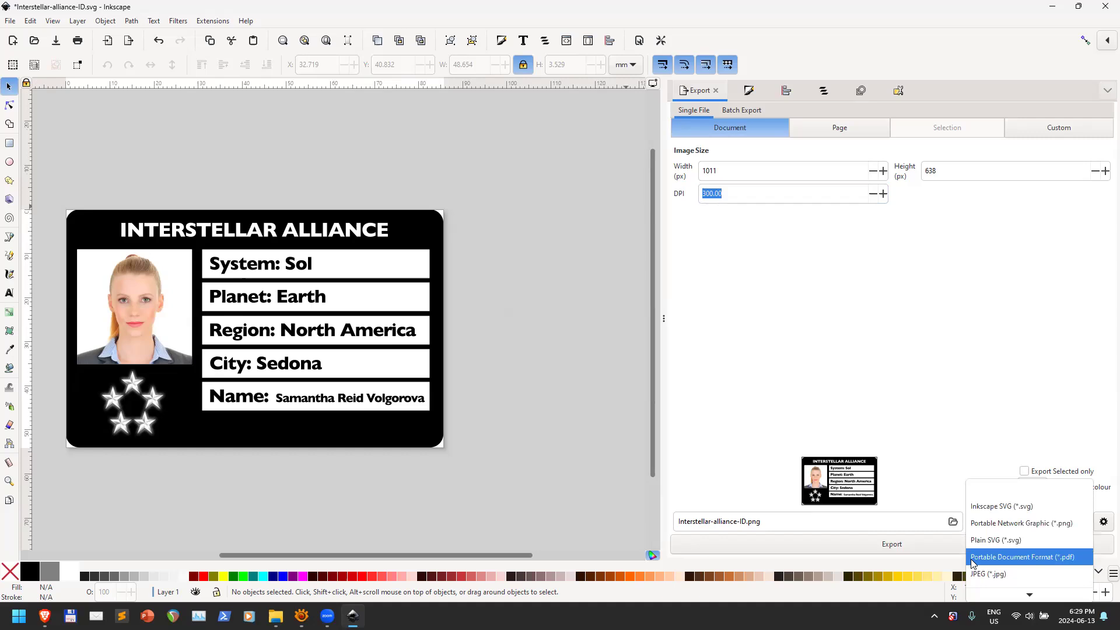
pyautogui.click(1058, 556)
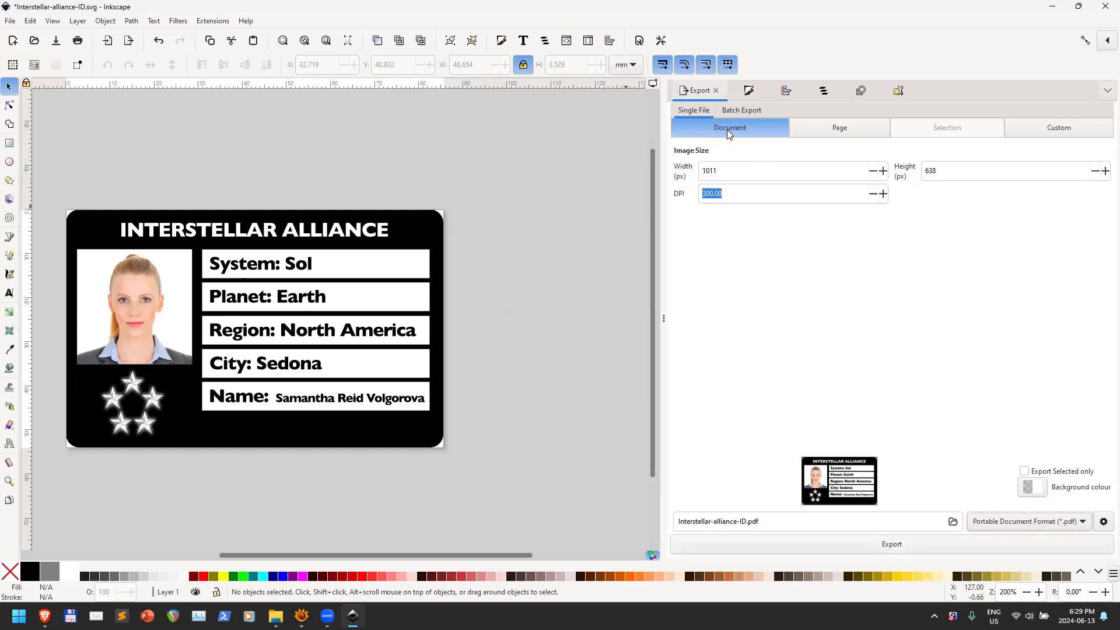
pyautogui.click(858, 129)
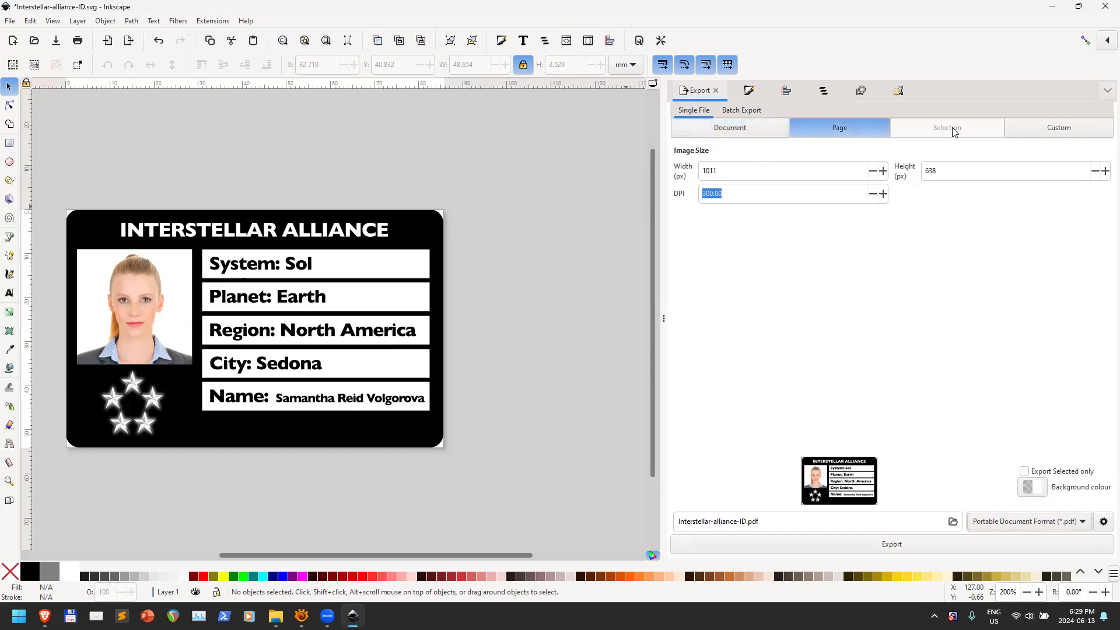
pyautogui.click(1061, 128)
pyautogui.click(843, 127)
pyautogui.click(332, 308)
pyautogui.click(962, 129)
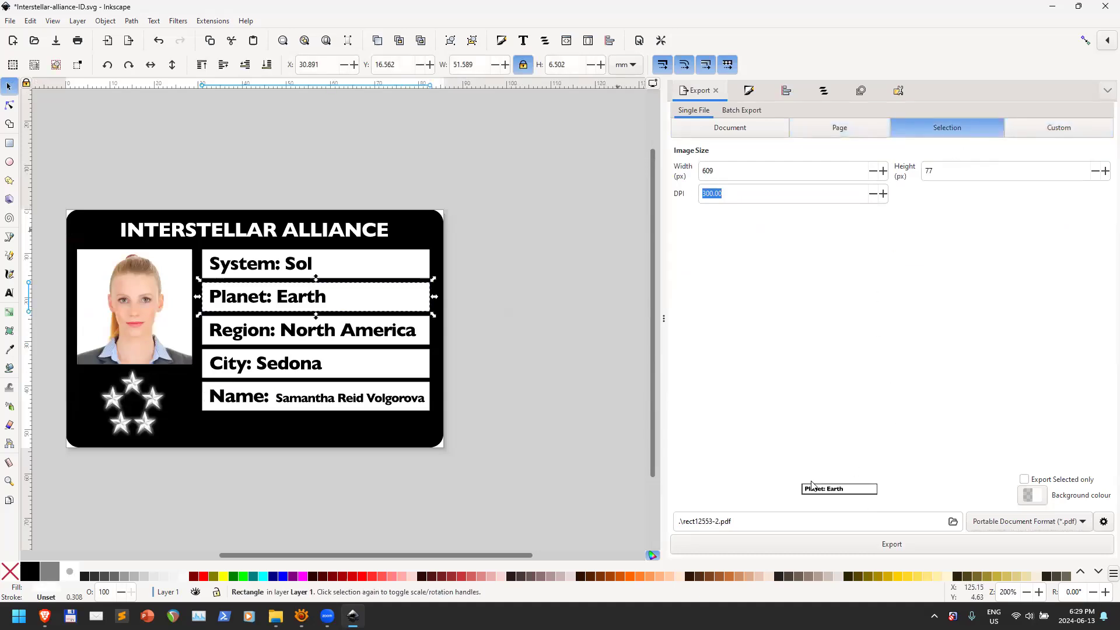
pyautogui.click(745, 128)
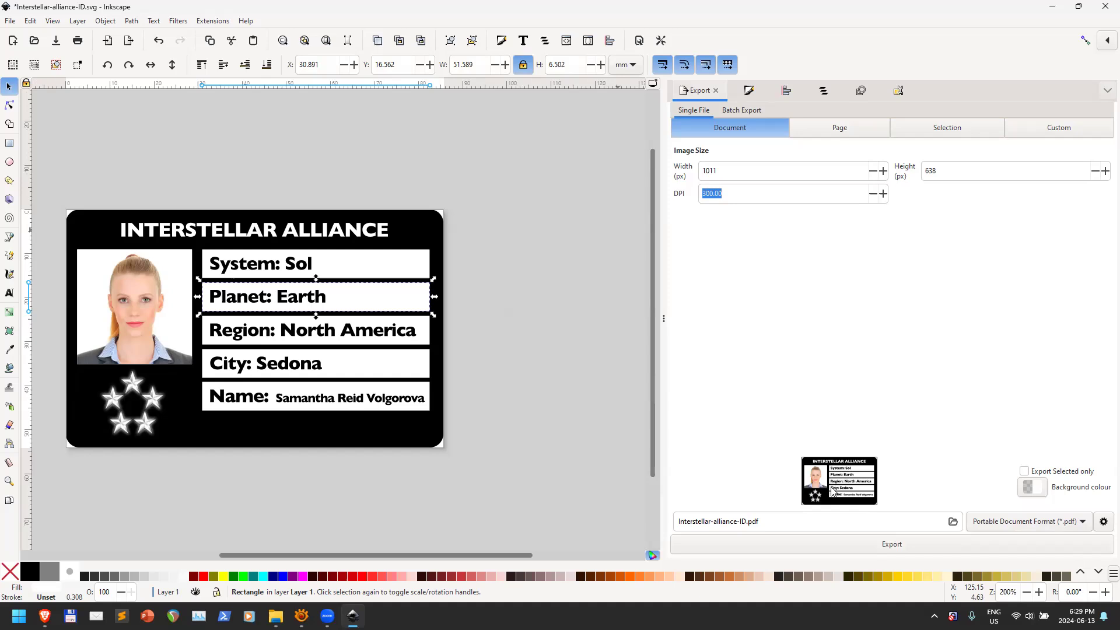
pyautogui.click(929, 548)
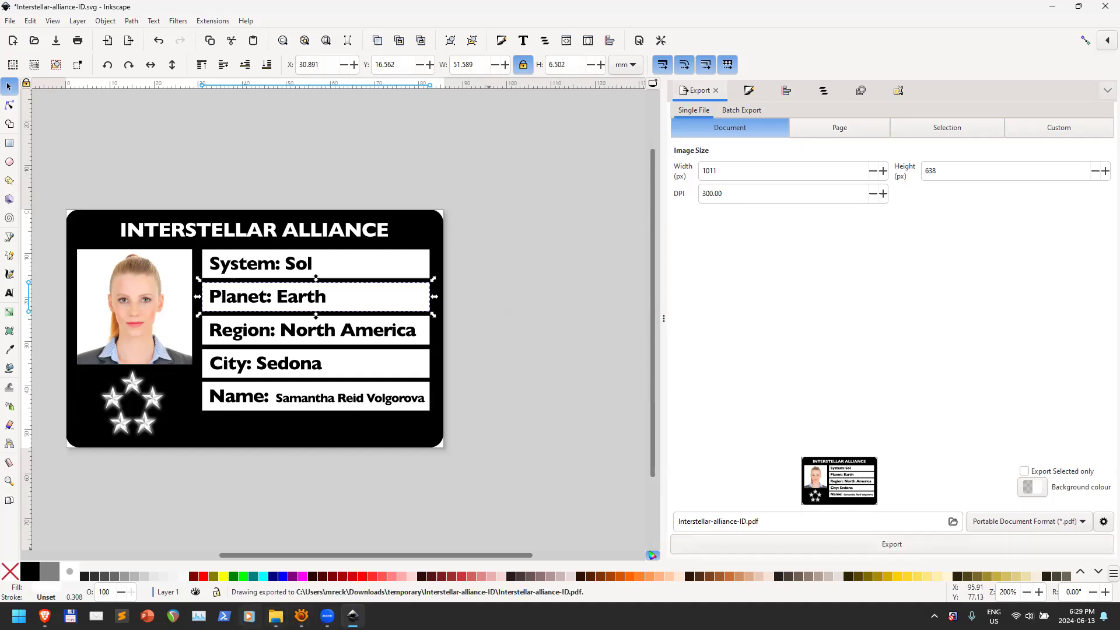
# Open Interstellar-alliance-ID.pdf in Acrobat from the export folder
pyautogui.moveTo(275, 616)
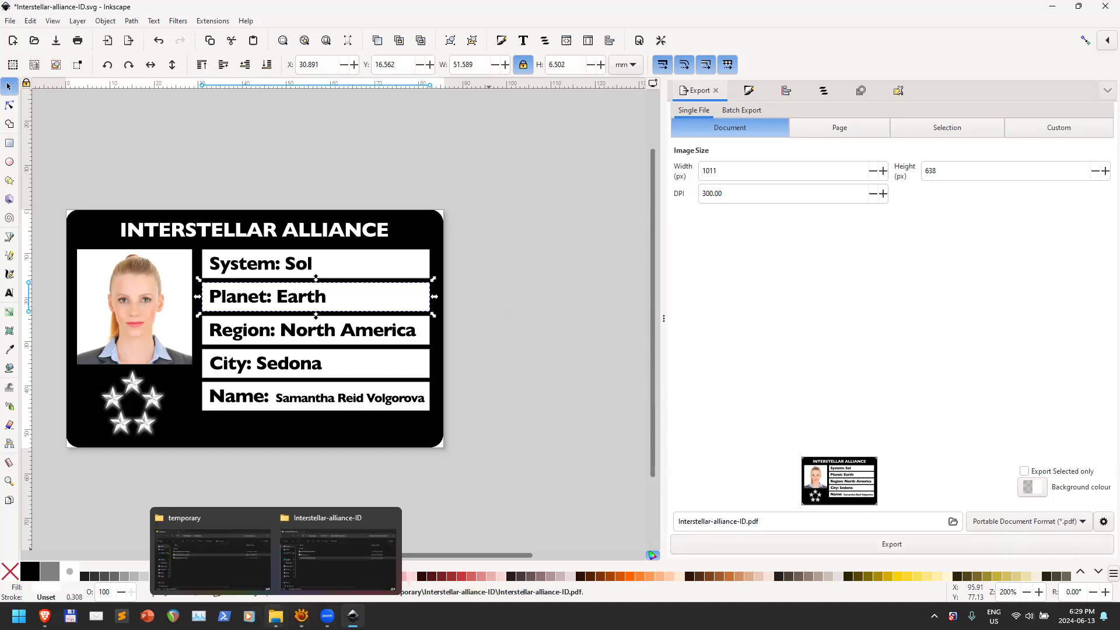
pyautogui.click(340, 577)
pyautogui.doubleClick(464, 317)
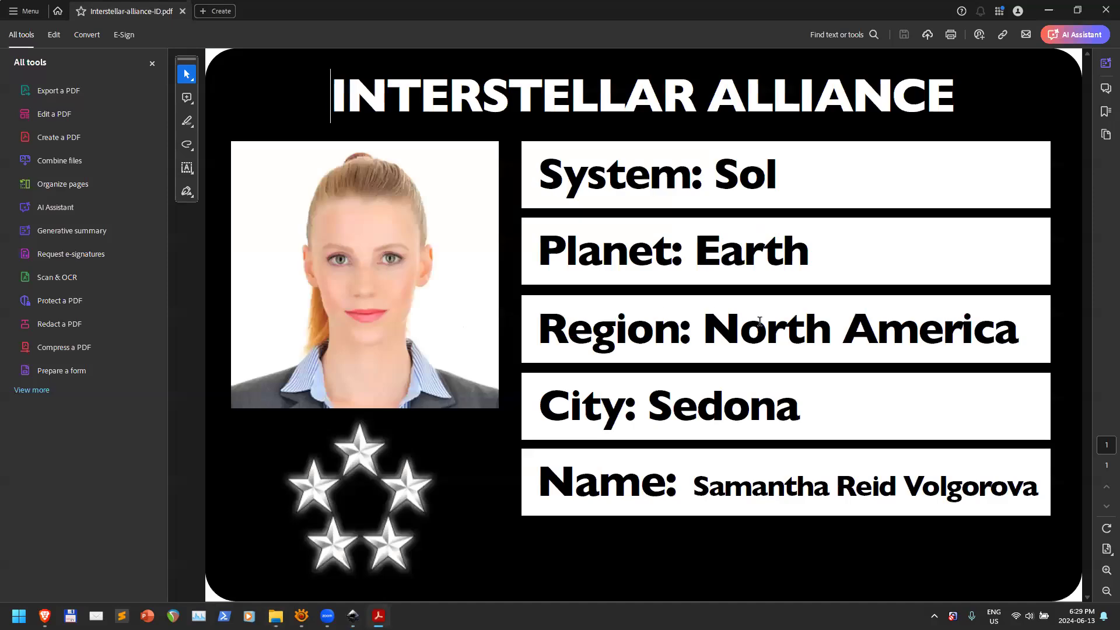